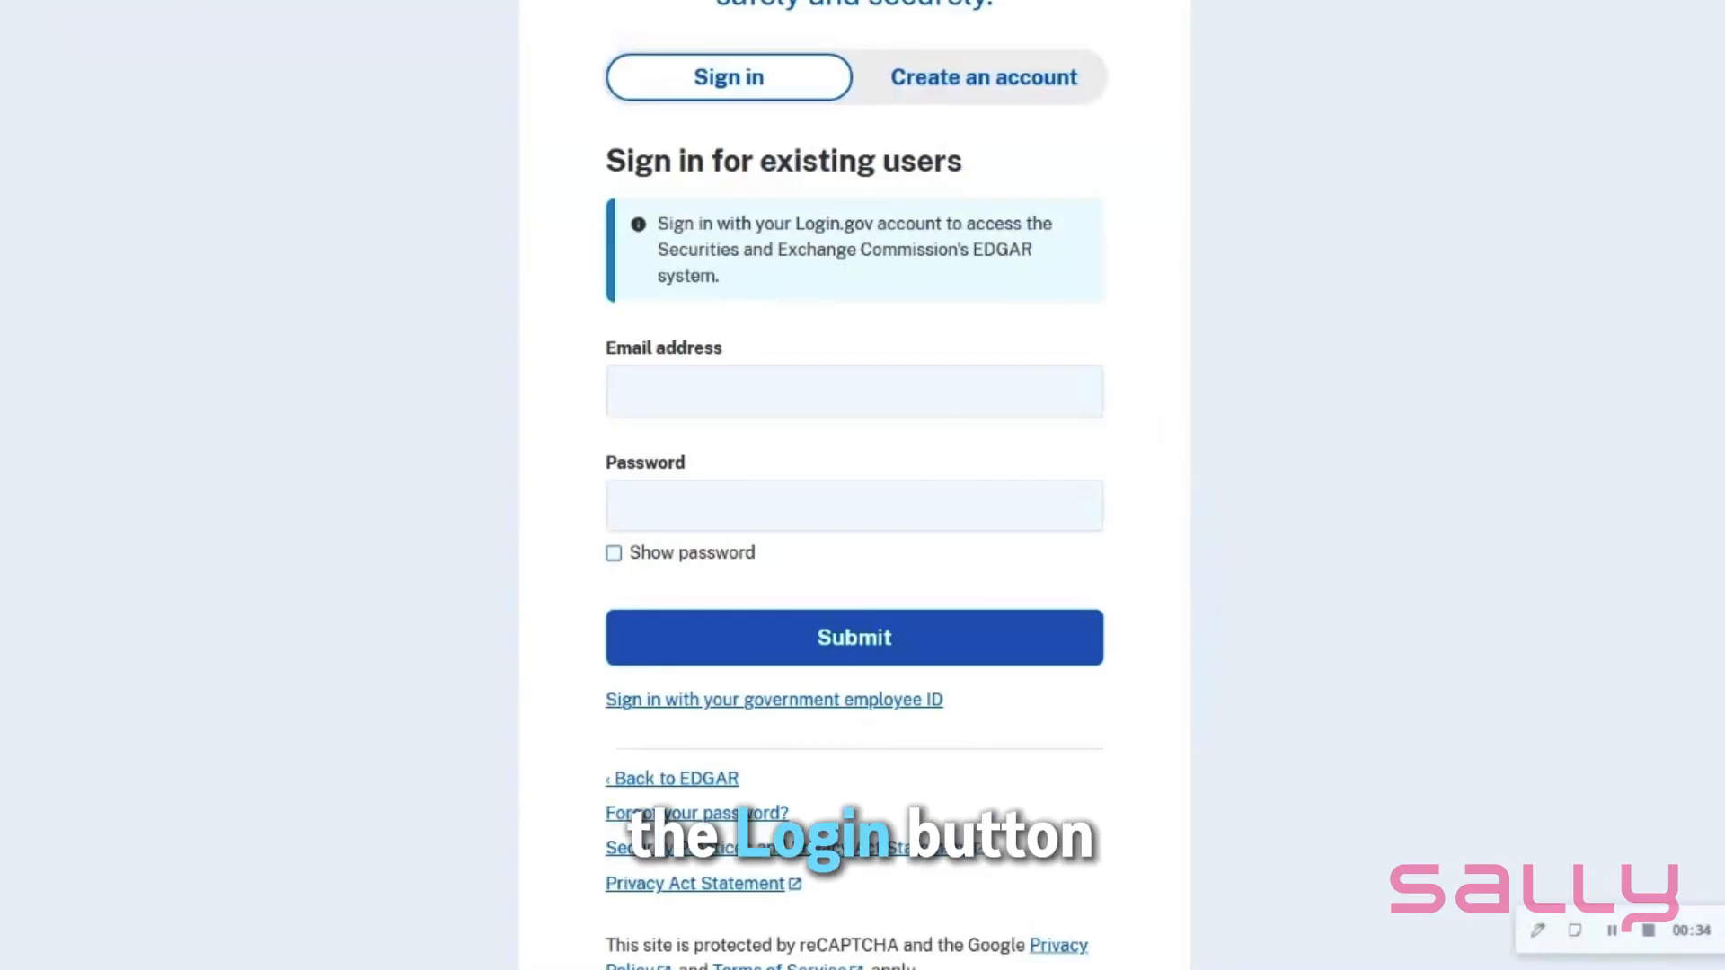
# - Sign in to Login.gov with the account e-mail and password
pyautogui.click(628, 391)
pyautogui.write('S')
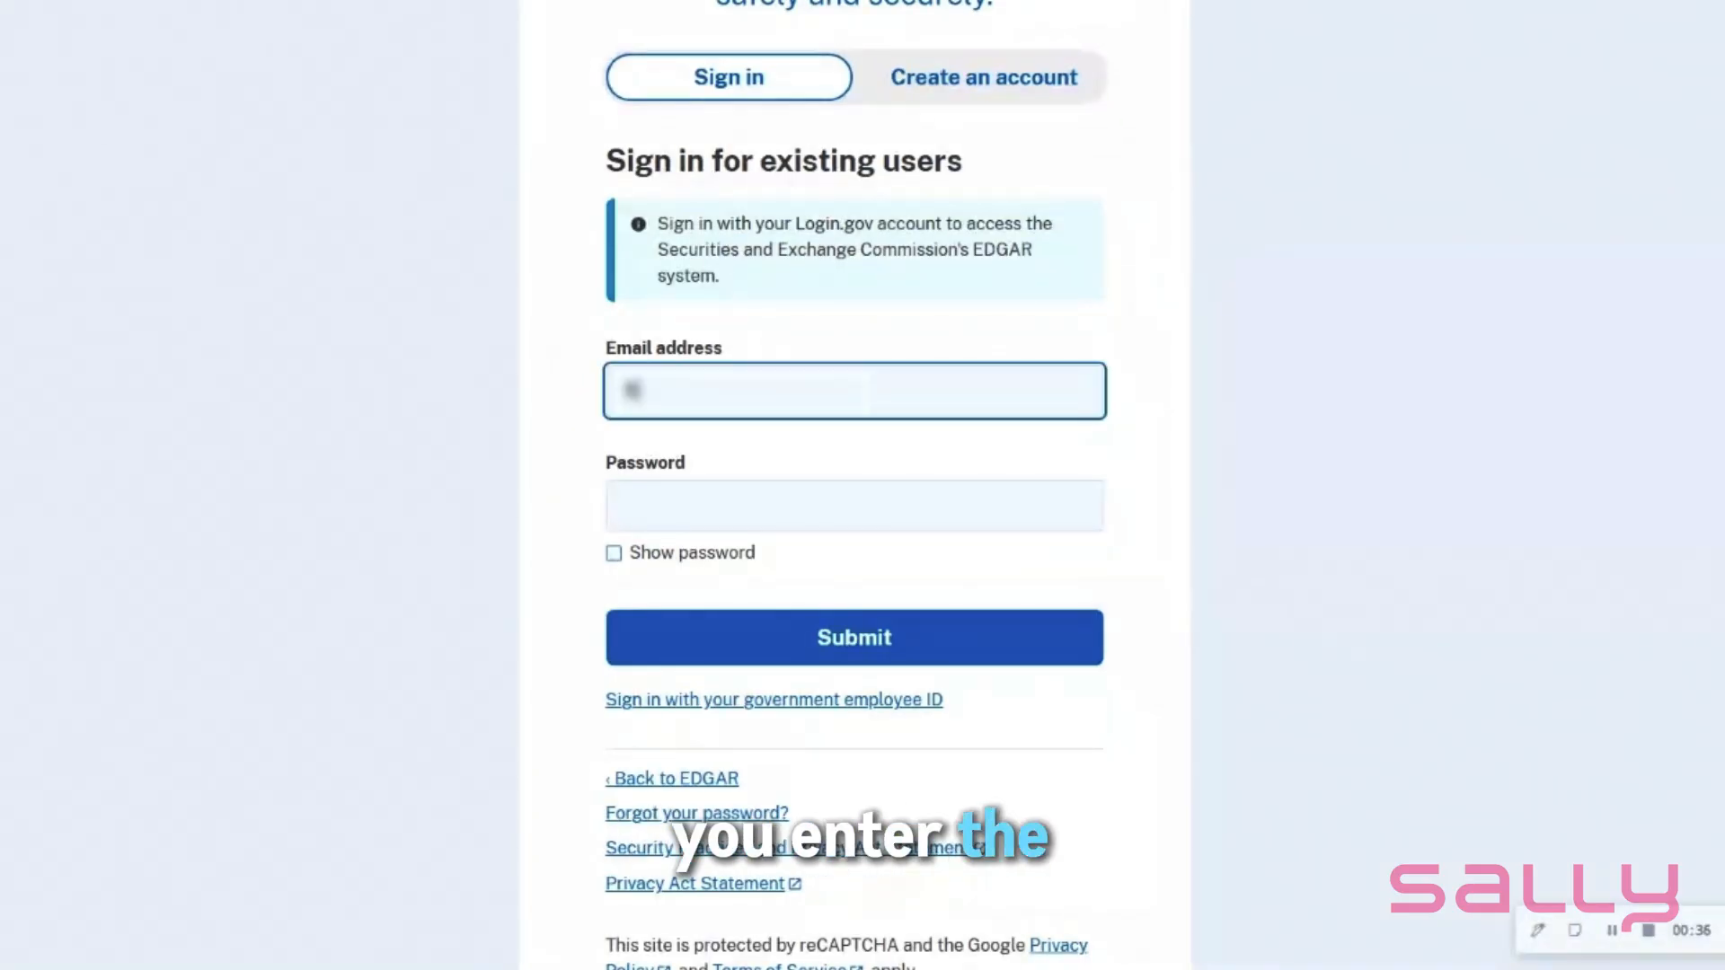
pyautogui.write('haiging')
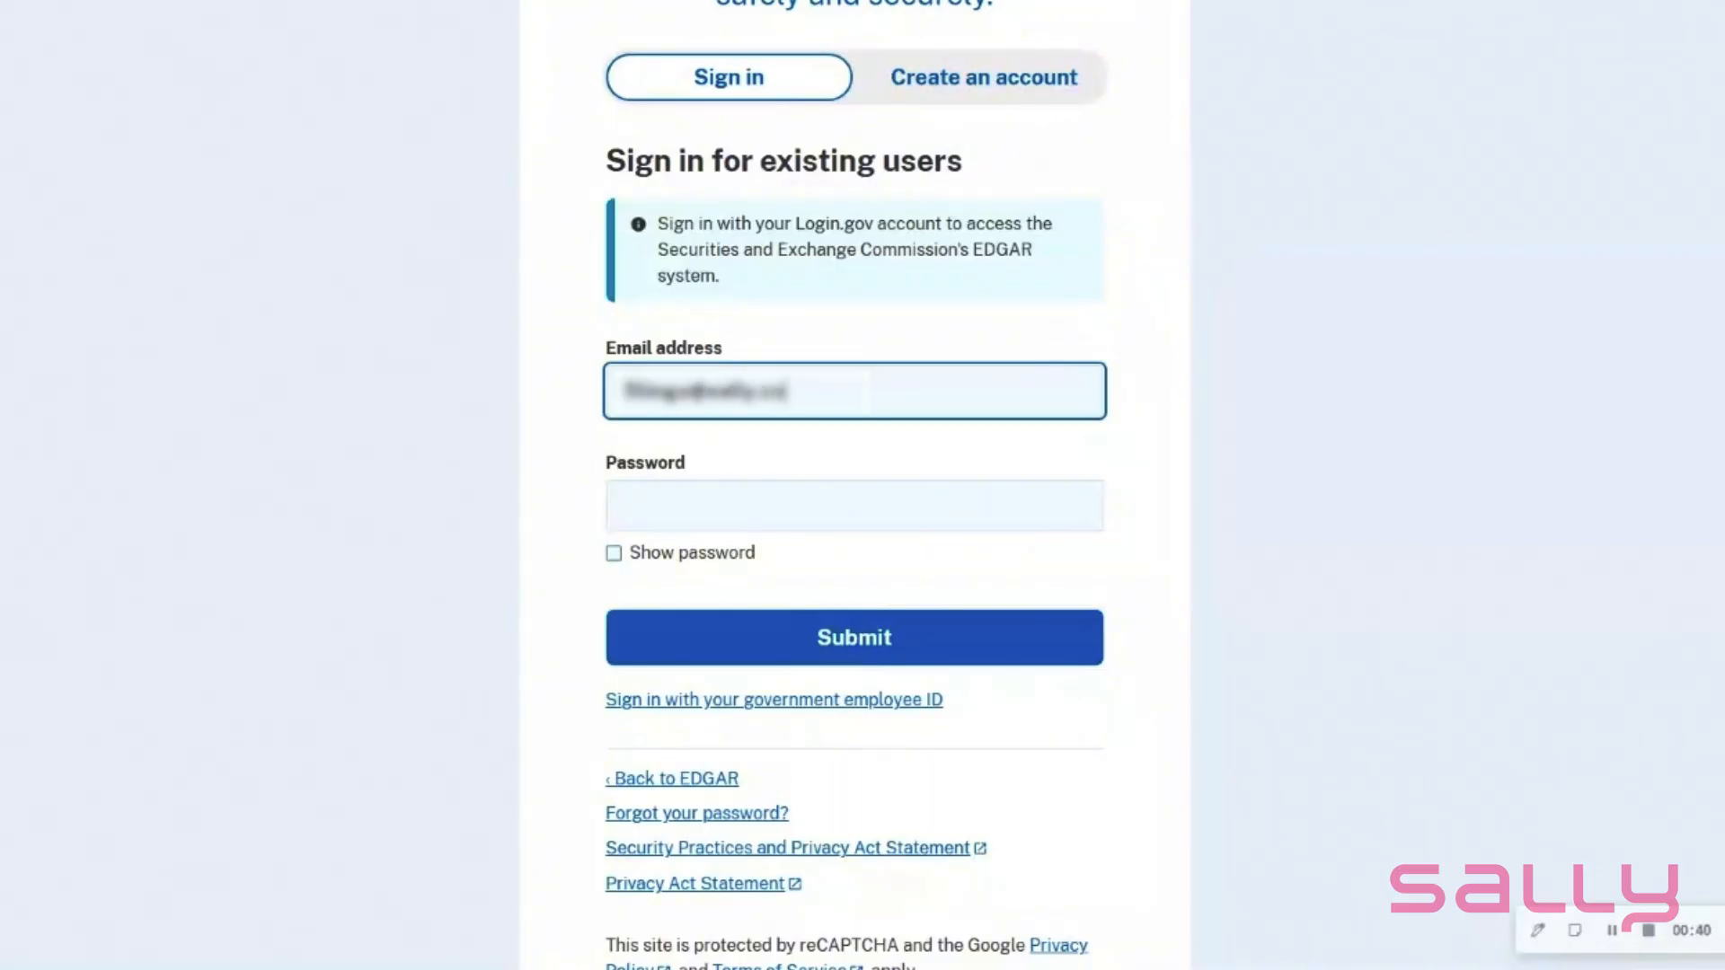
pyautogui.write('•••')
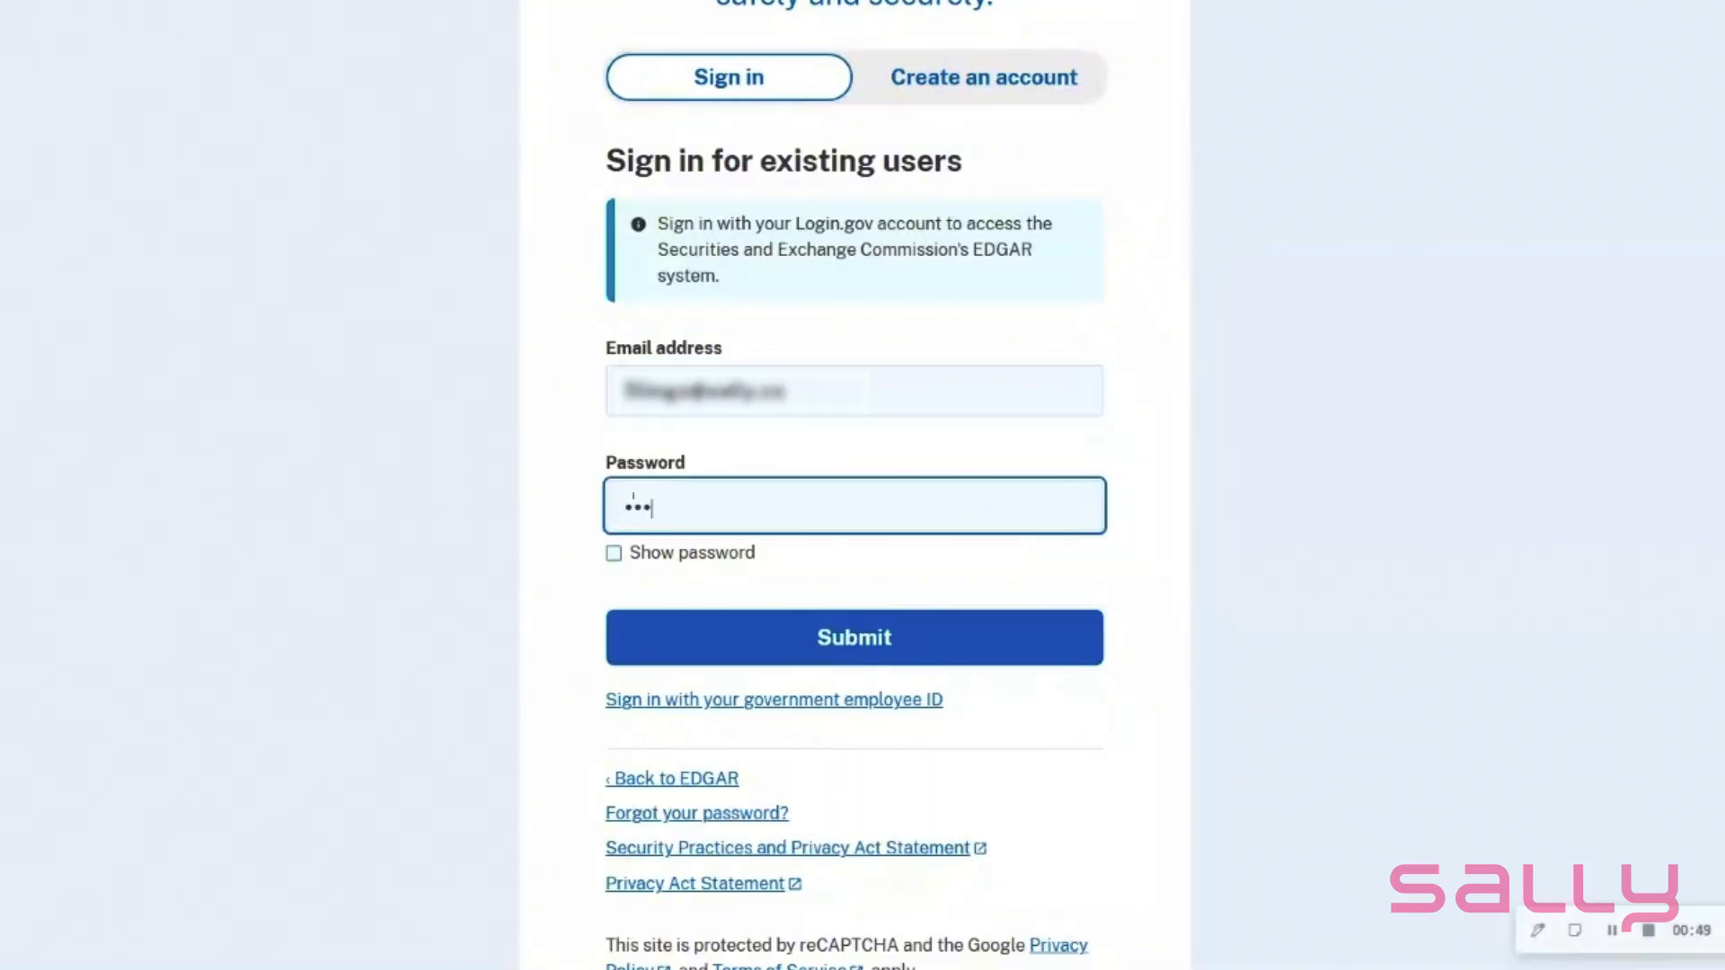
pyautogui.write('••••••••')
pyautogui.click(885, 647)
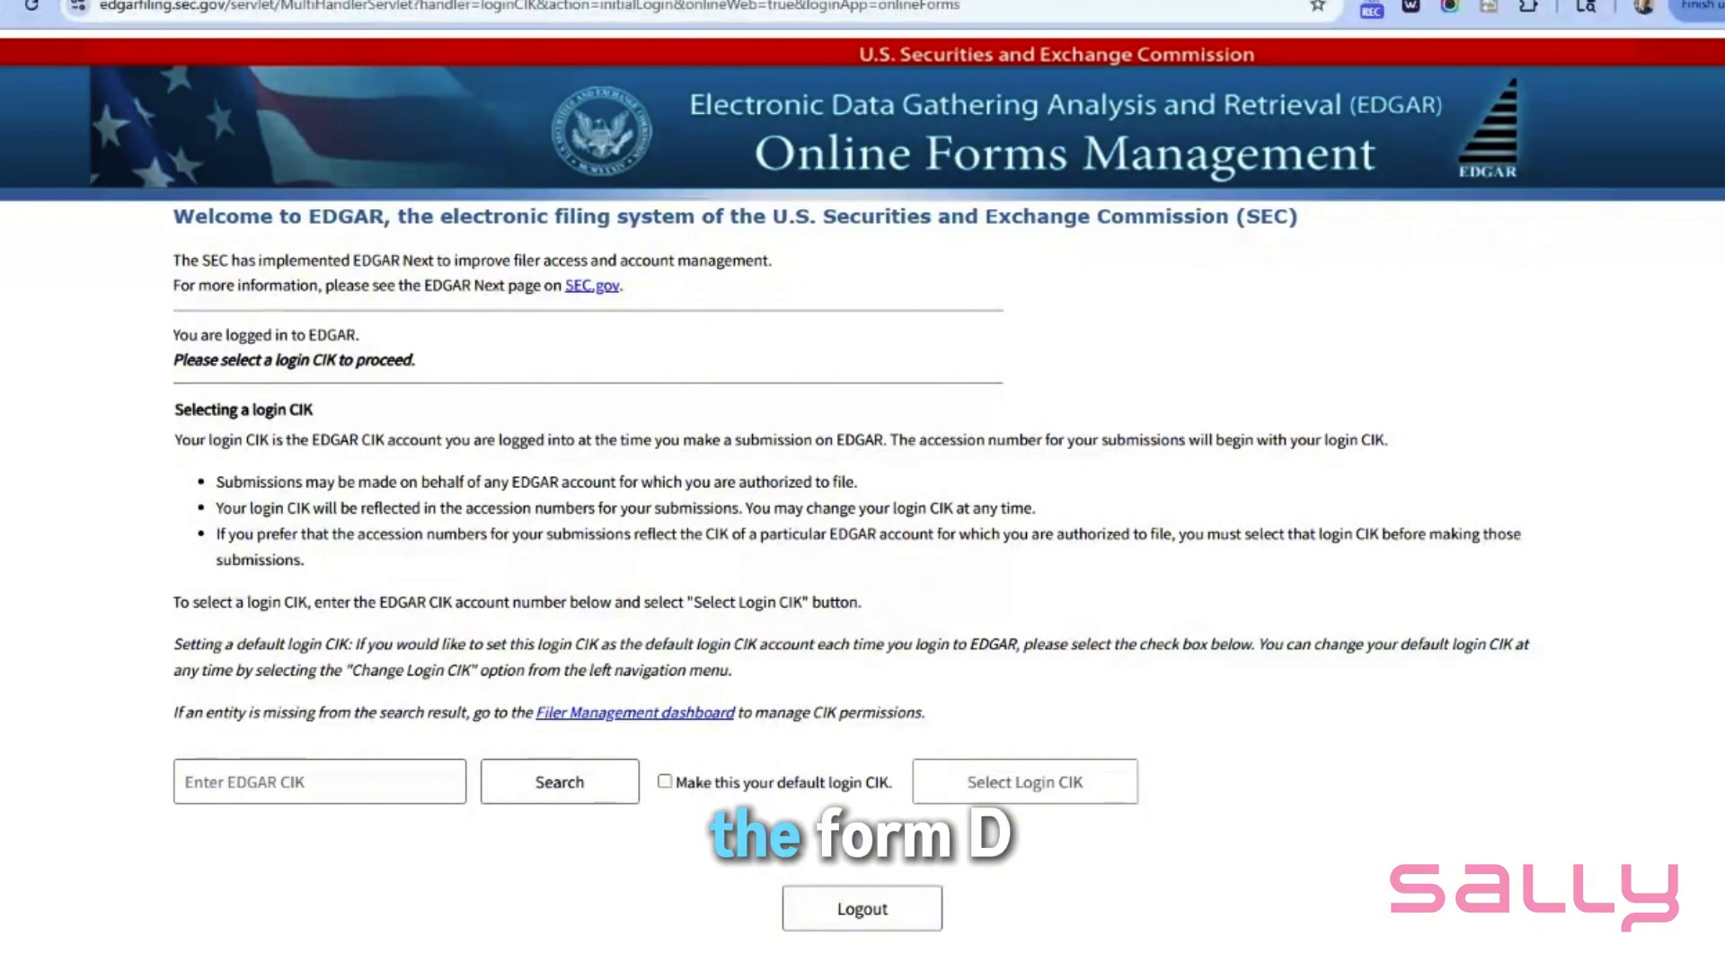
# - Look up the filer's EDGAR CIK and select it as the login CIK
pyautogui.write('00020831')
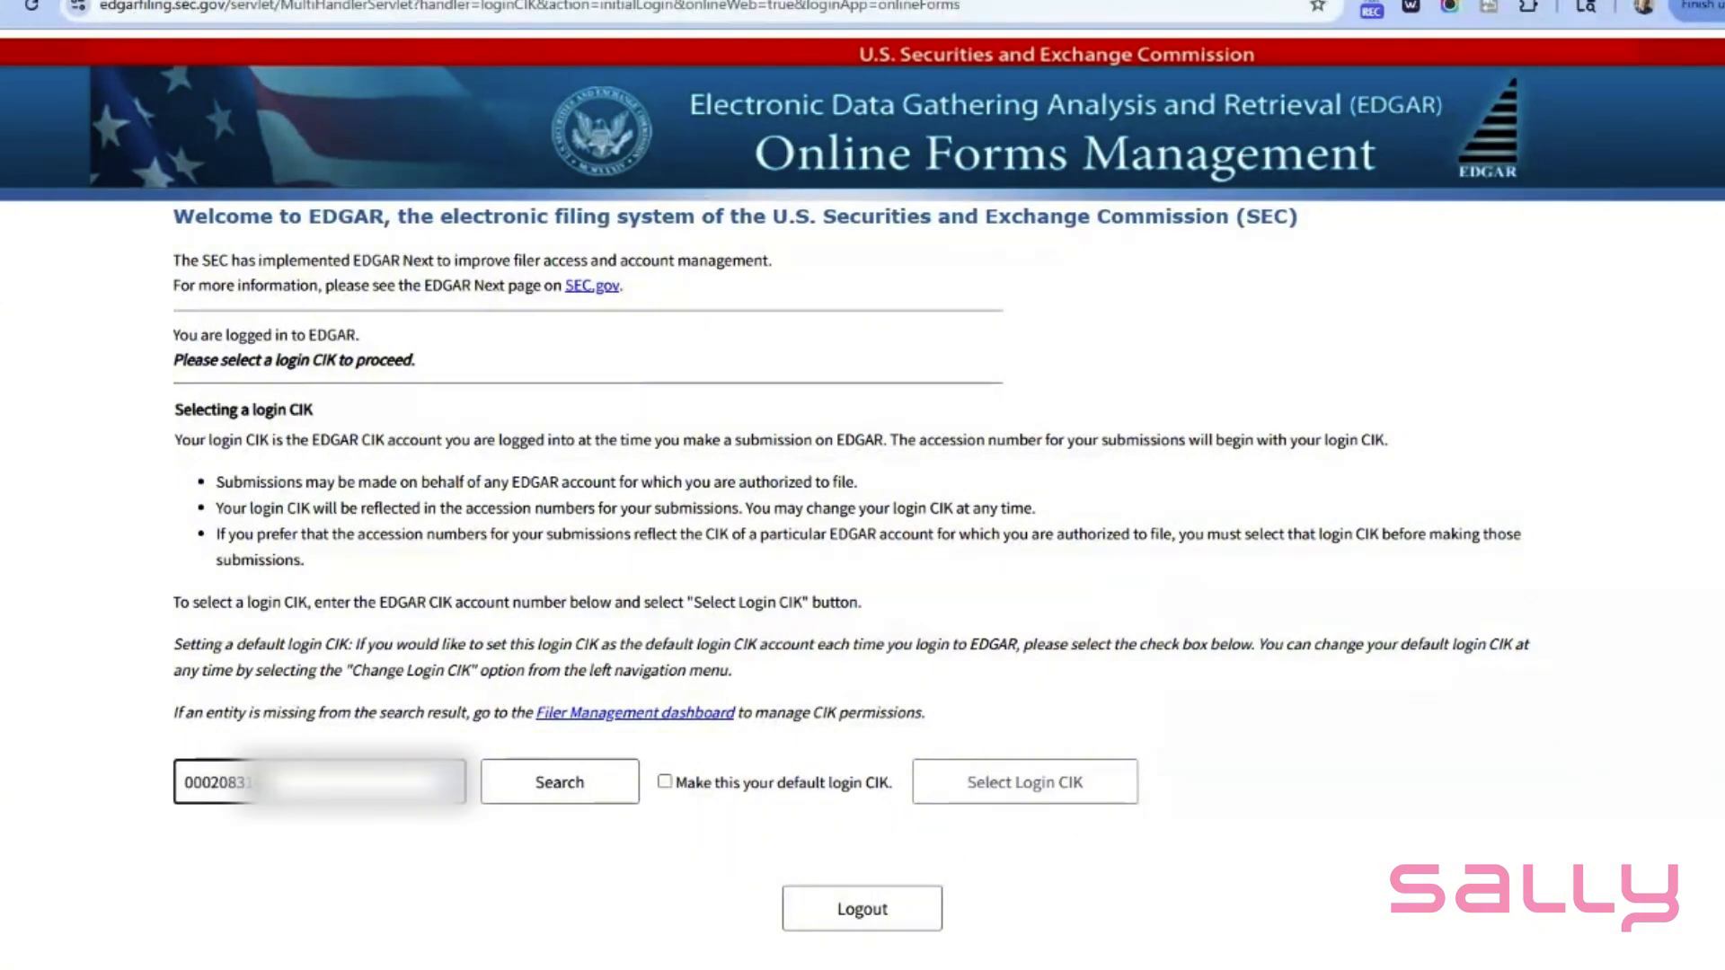
pyautogui.click(561, 783)
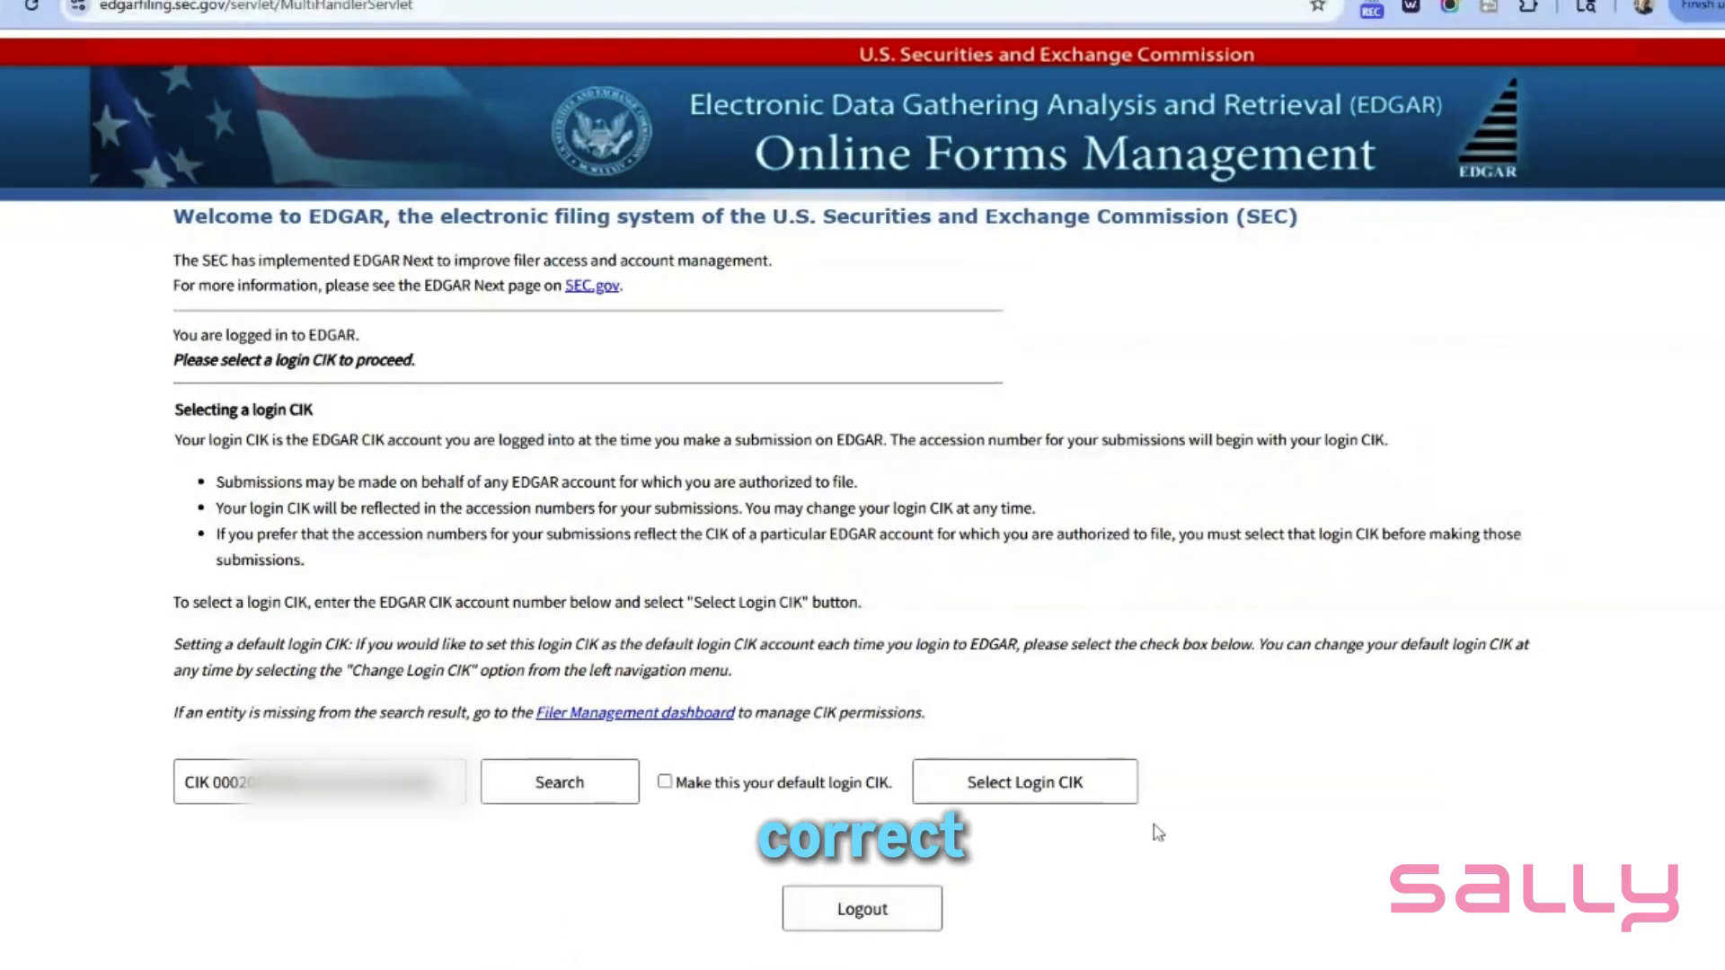
pyautogui.click(1025, 785)
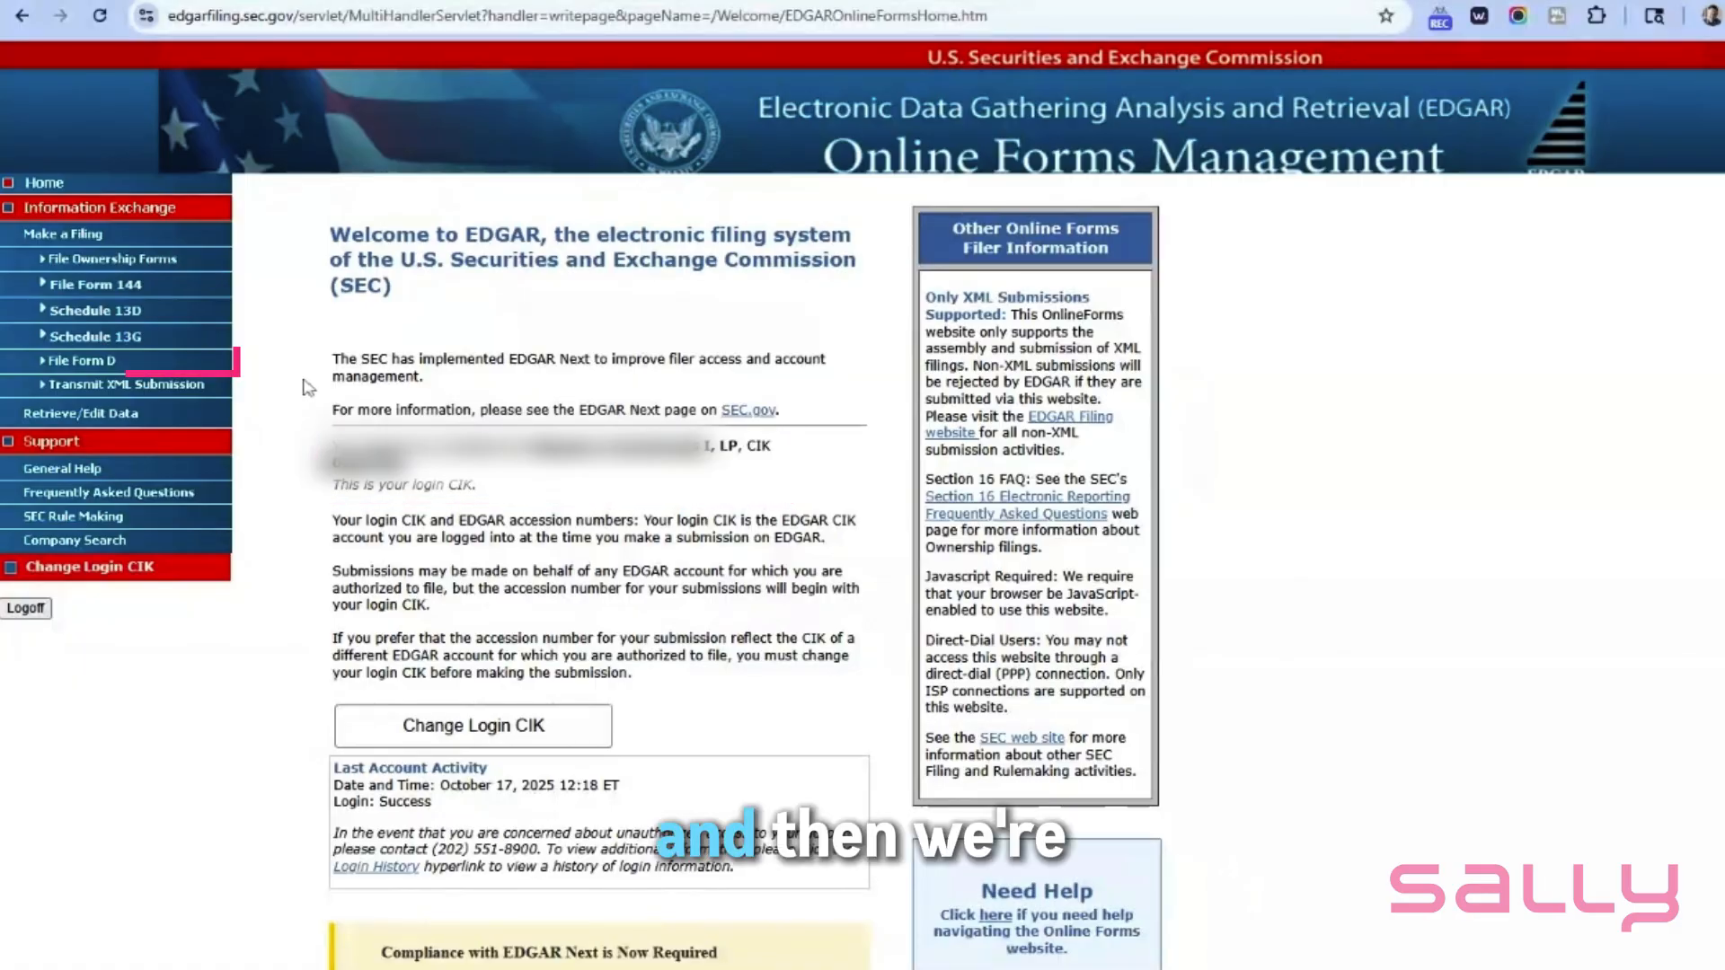
# - Start a New Form D Submission from File Form D and continue to Issuer's Information
pyautogui.click(78, 362)
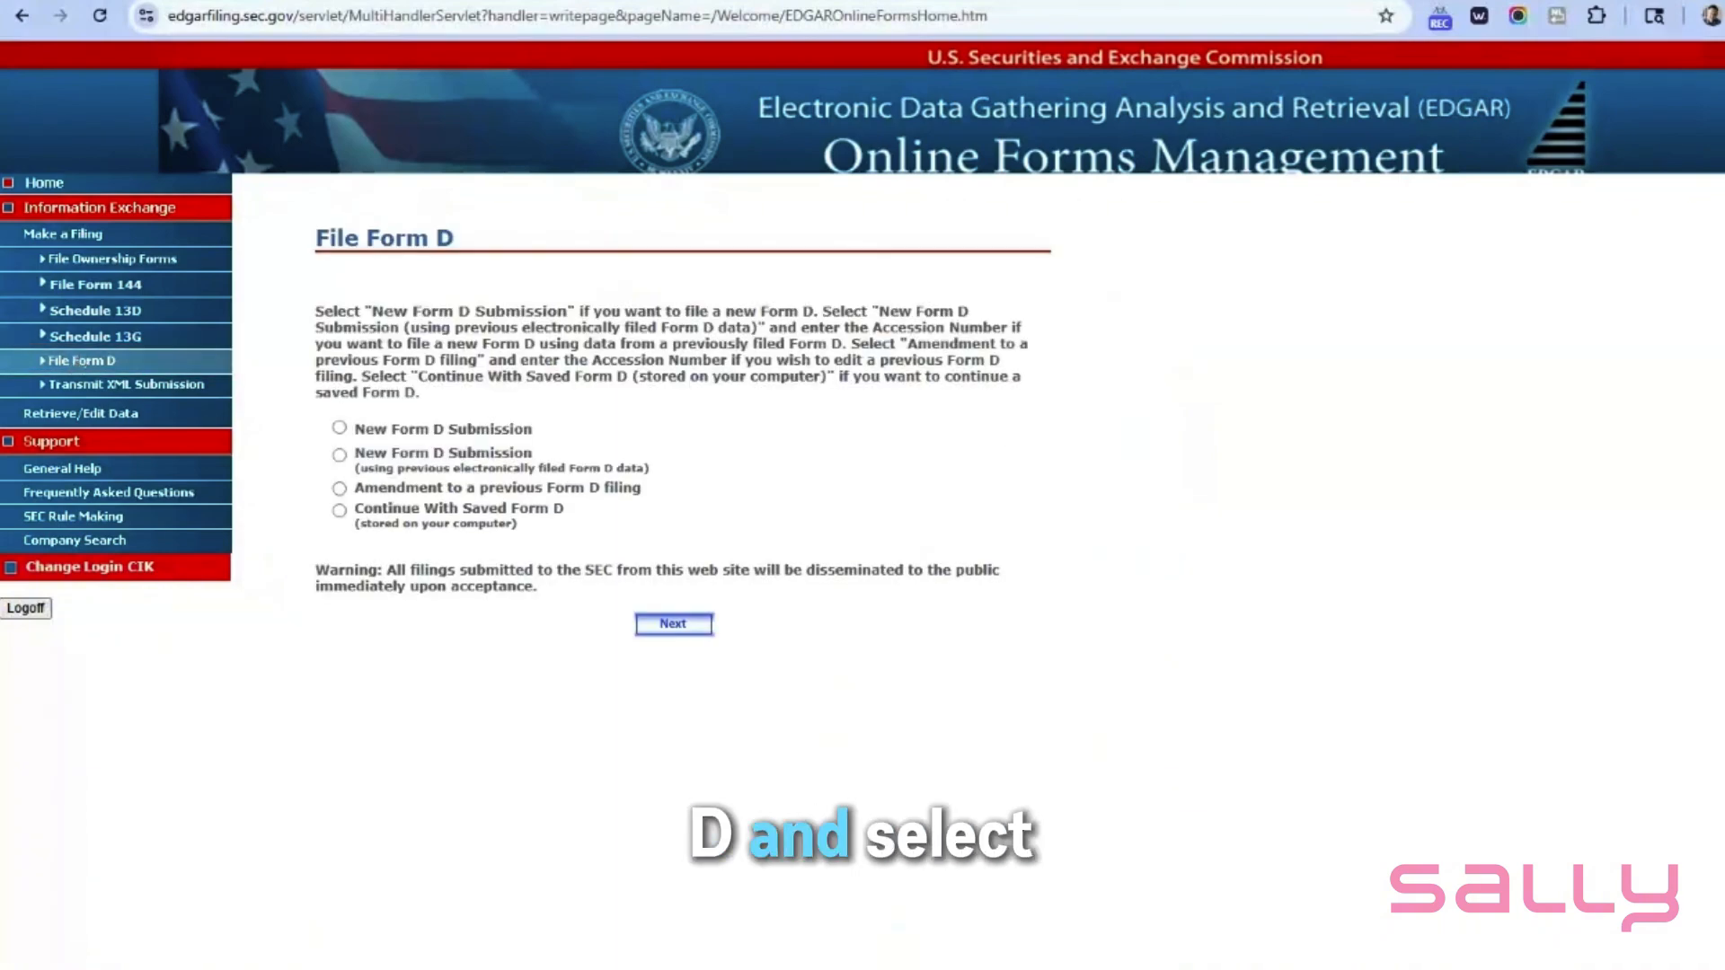
pyautogui.click(340, 429)
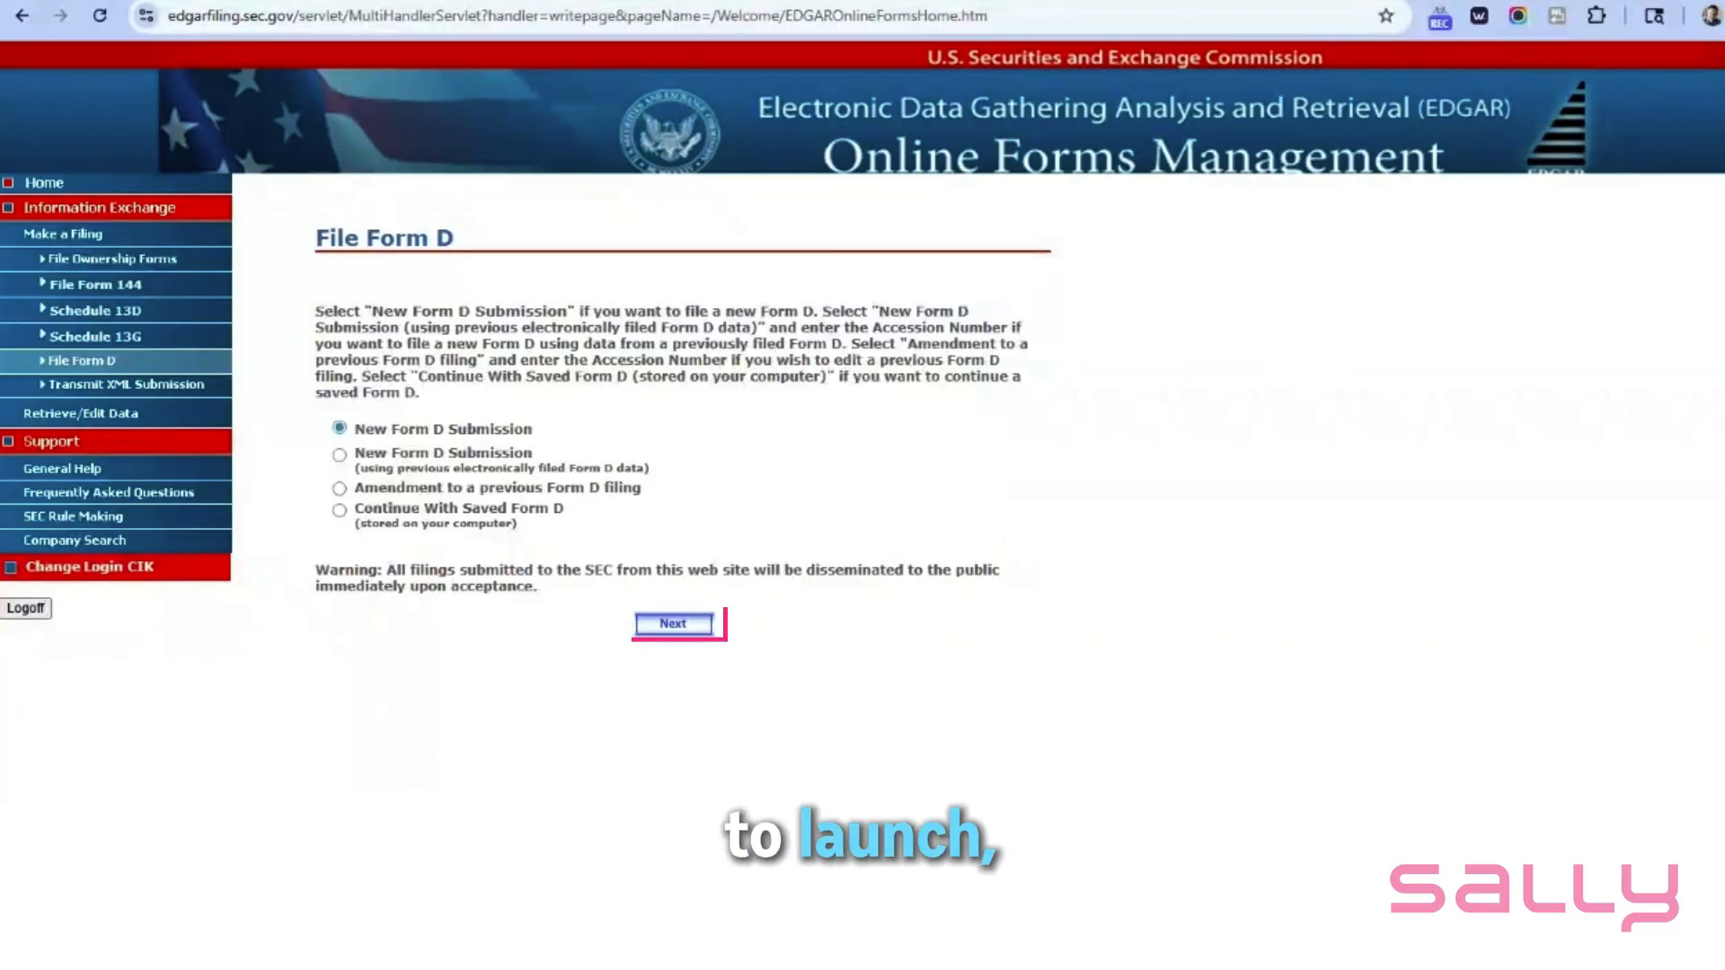
pyautogui.click(688, 631)
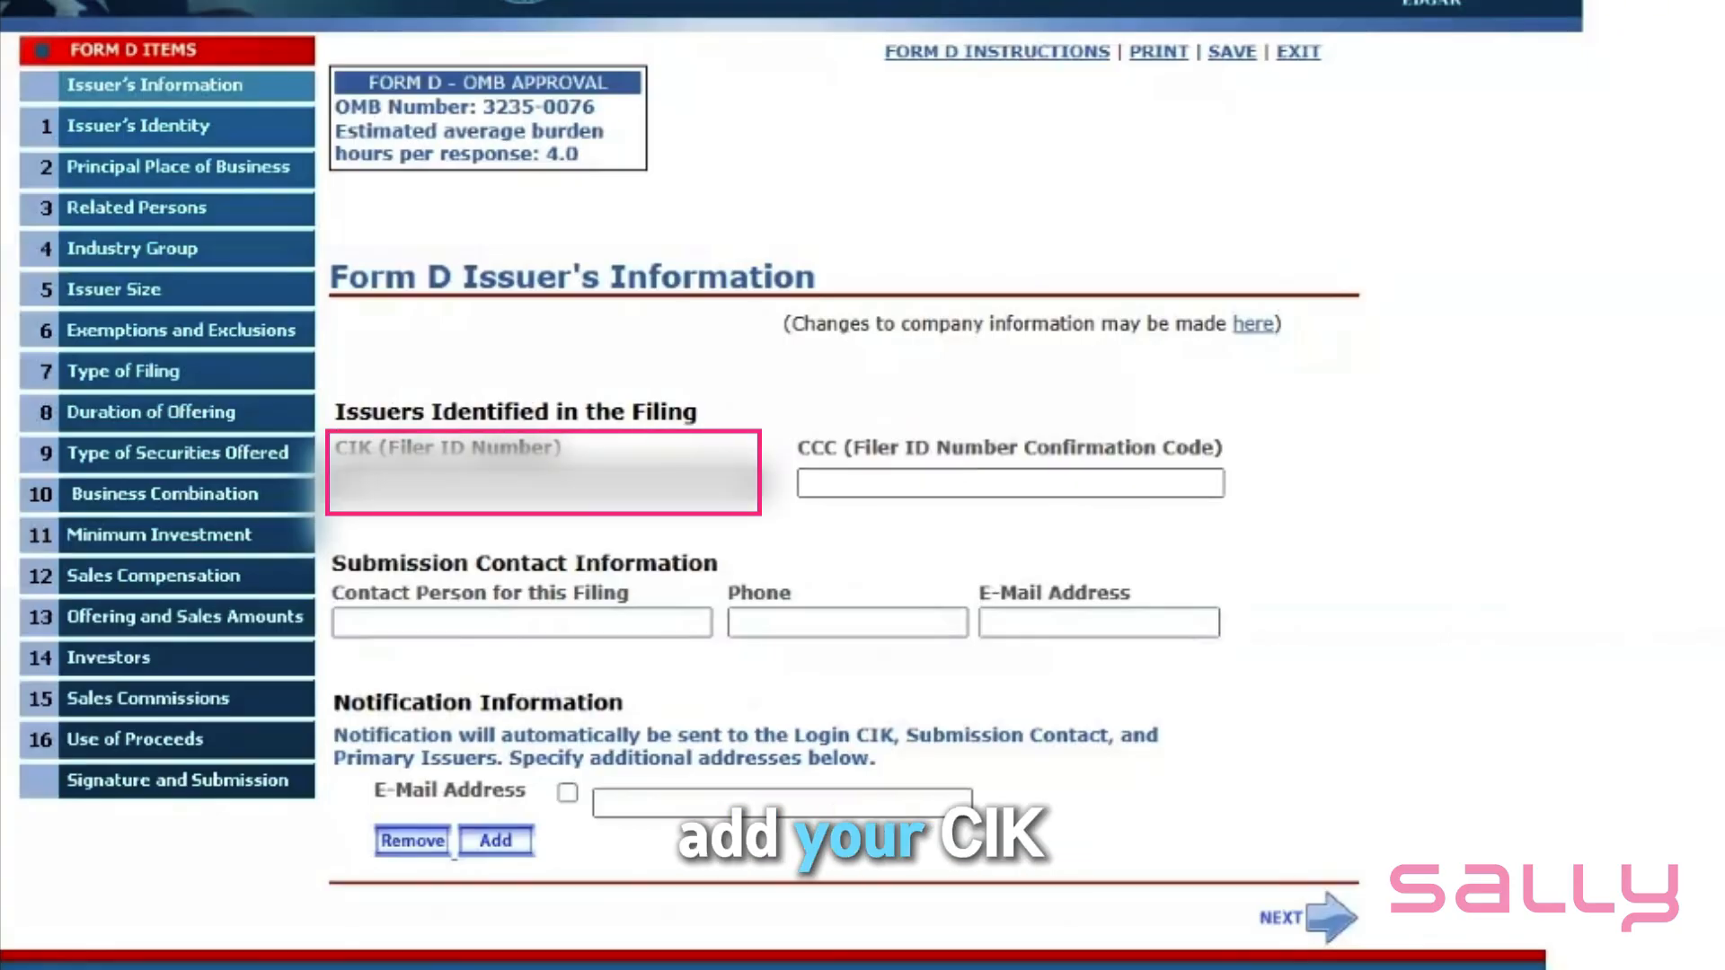
# - Enter the issuer's CIK and CCC, plus the submission contact's name, phone and e-mail
pyautogui.hotkey('ctrl', 'v')
pyautogui.click(1010, 483)
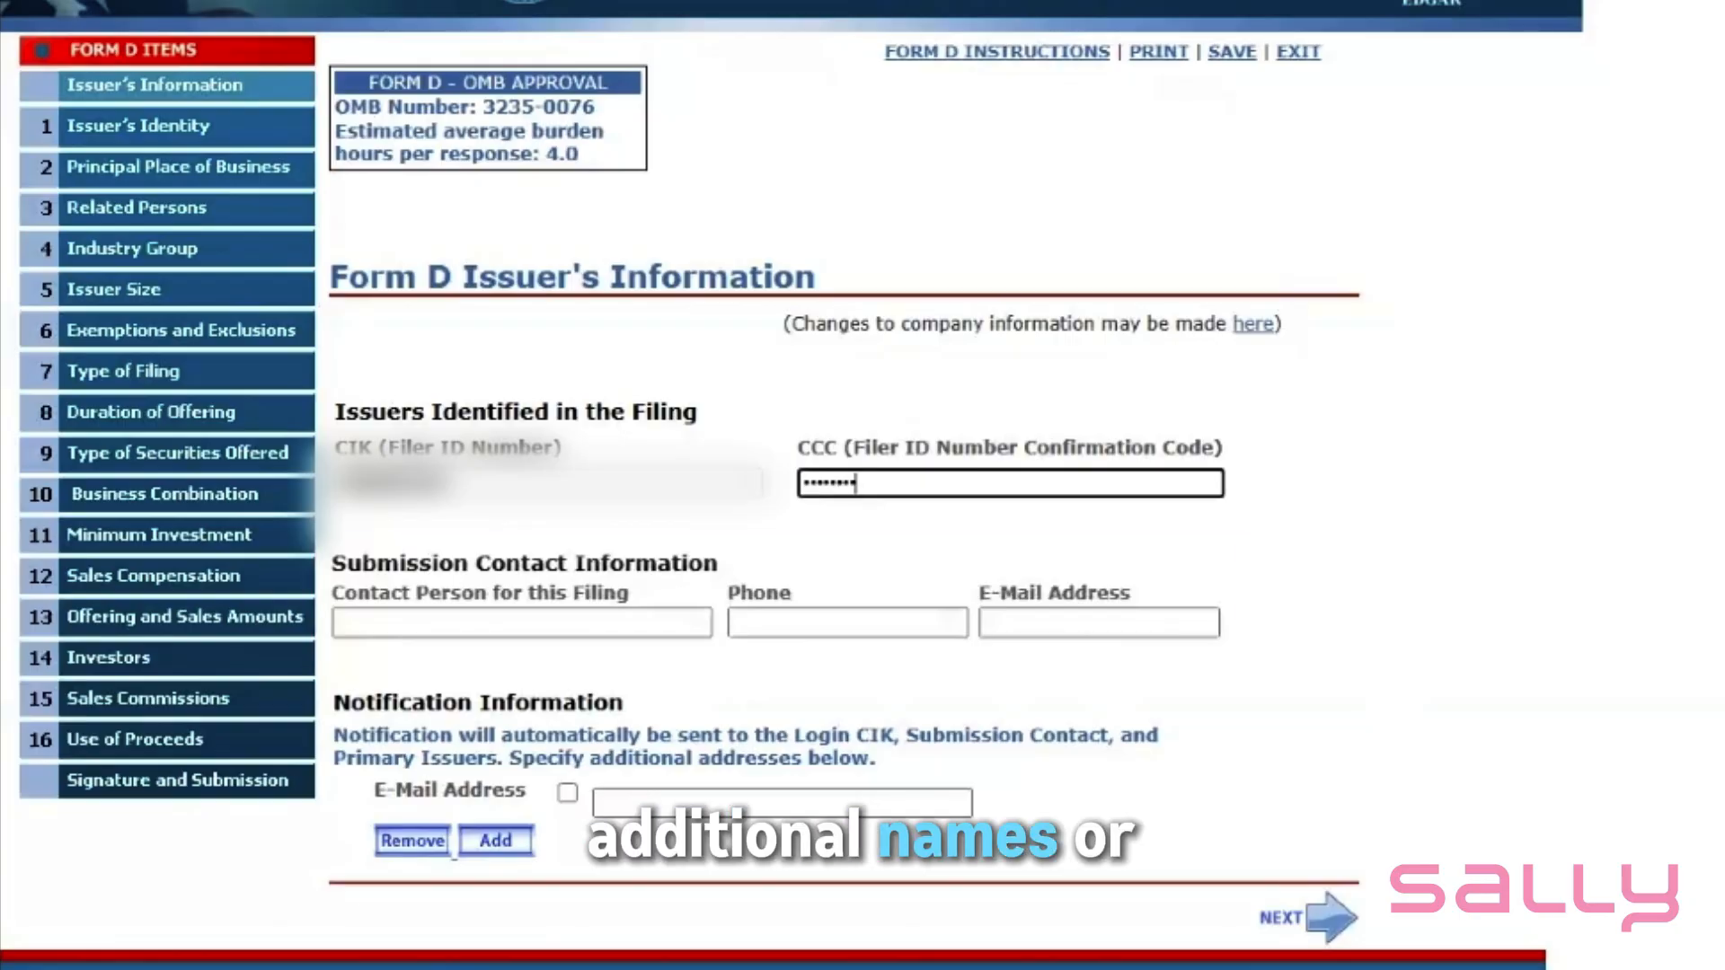
pyautogui.press('Tab')
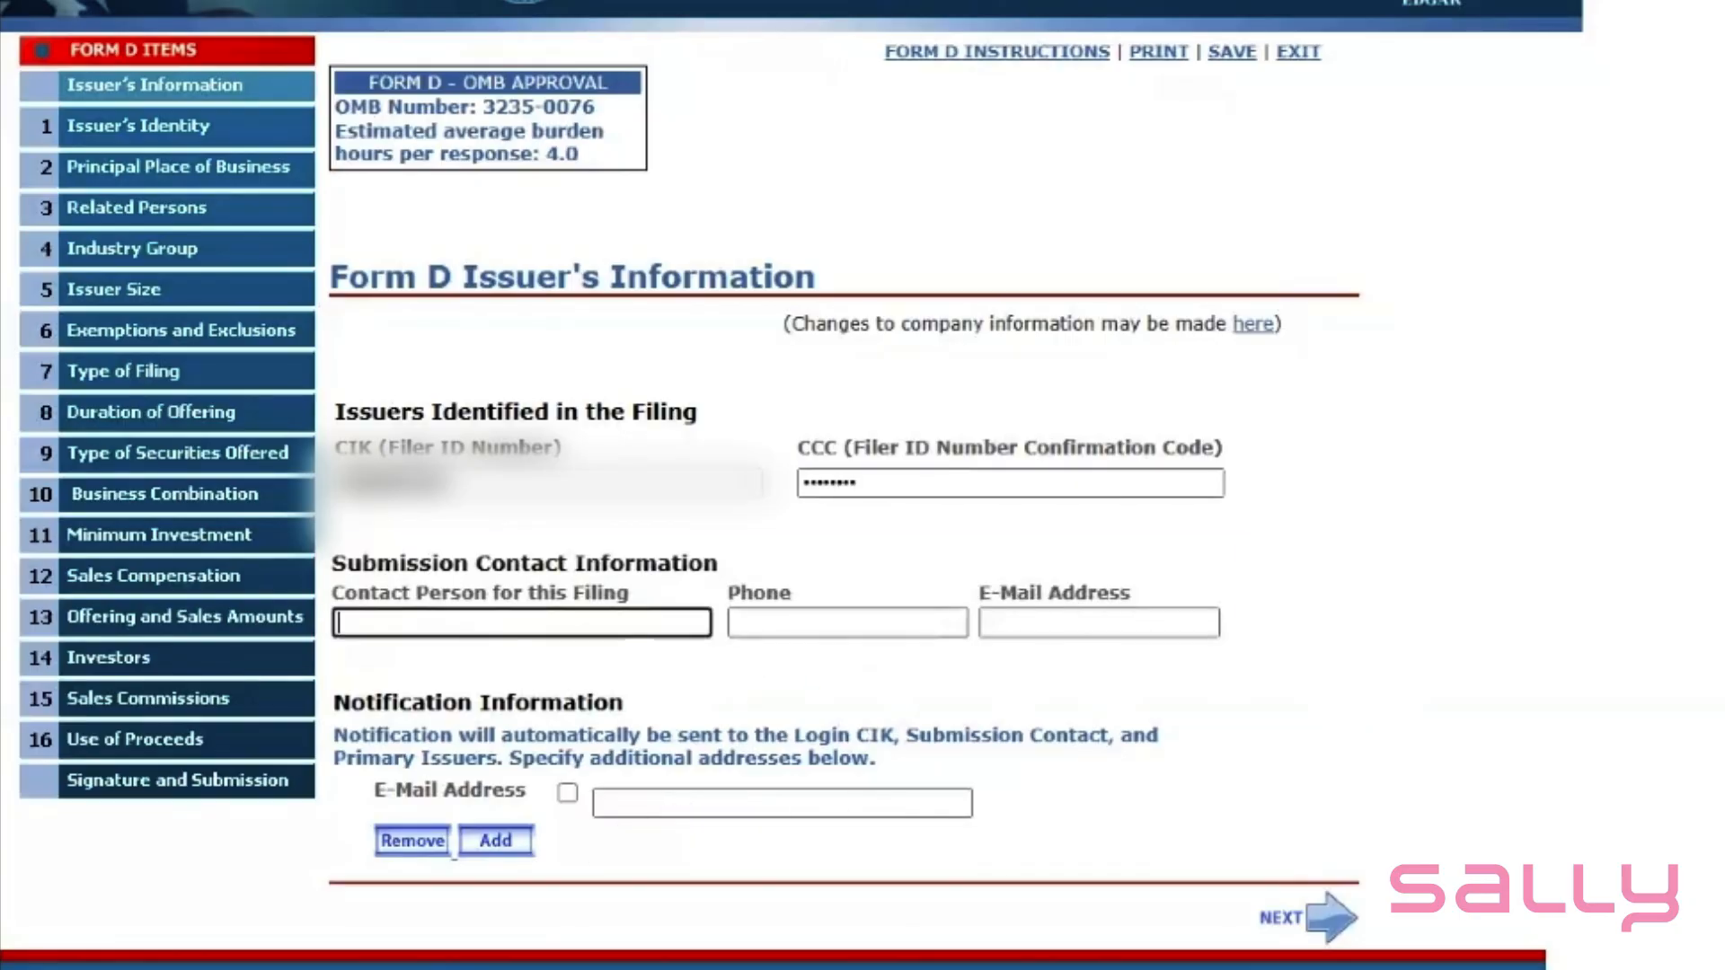
pyautogui.write('Sally ')
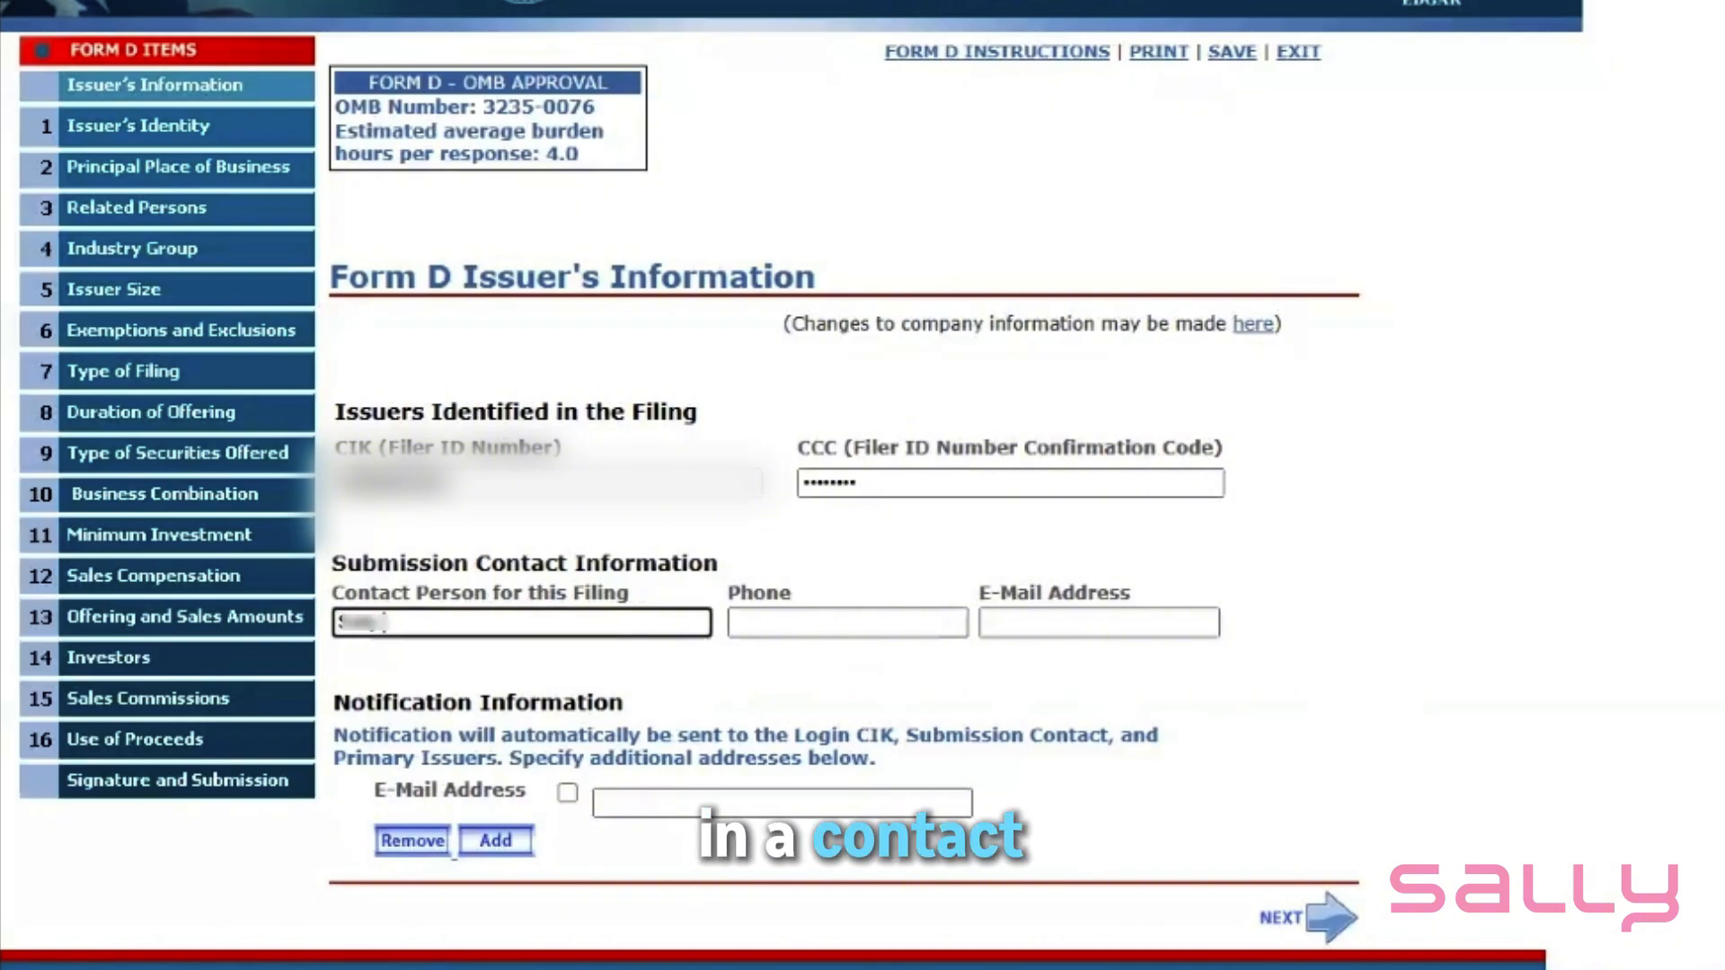
pyautogui.write('Ma')
pyautogui.press('BackSpace')
pyautogui.press('BackSpace')
pyautogui.press('BackSpace')
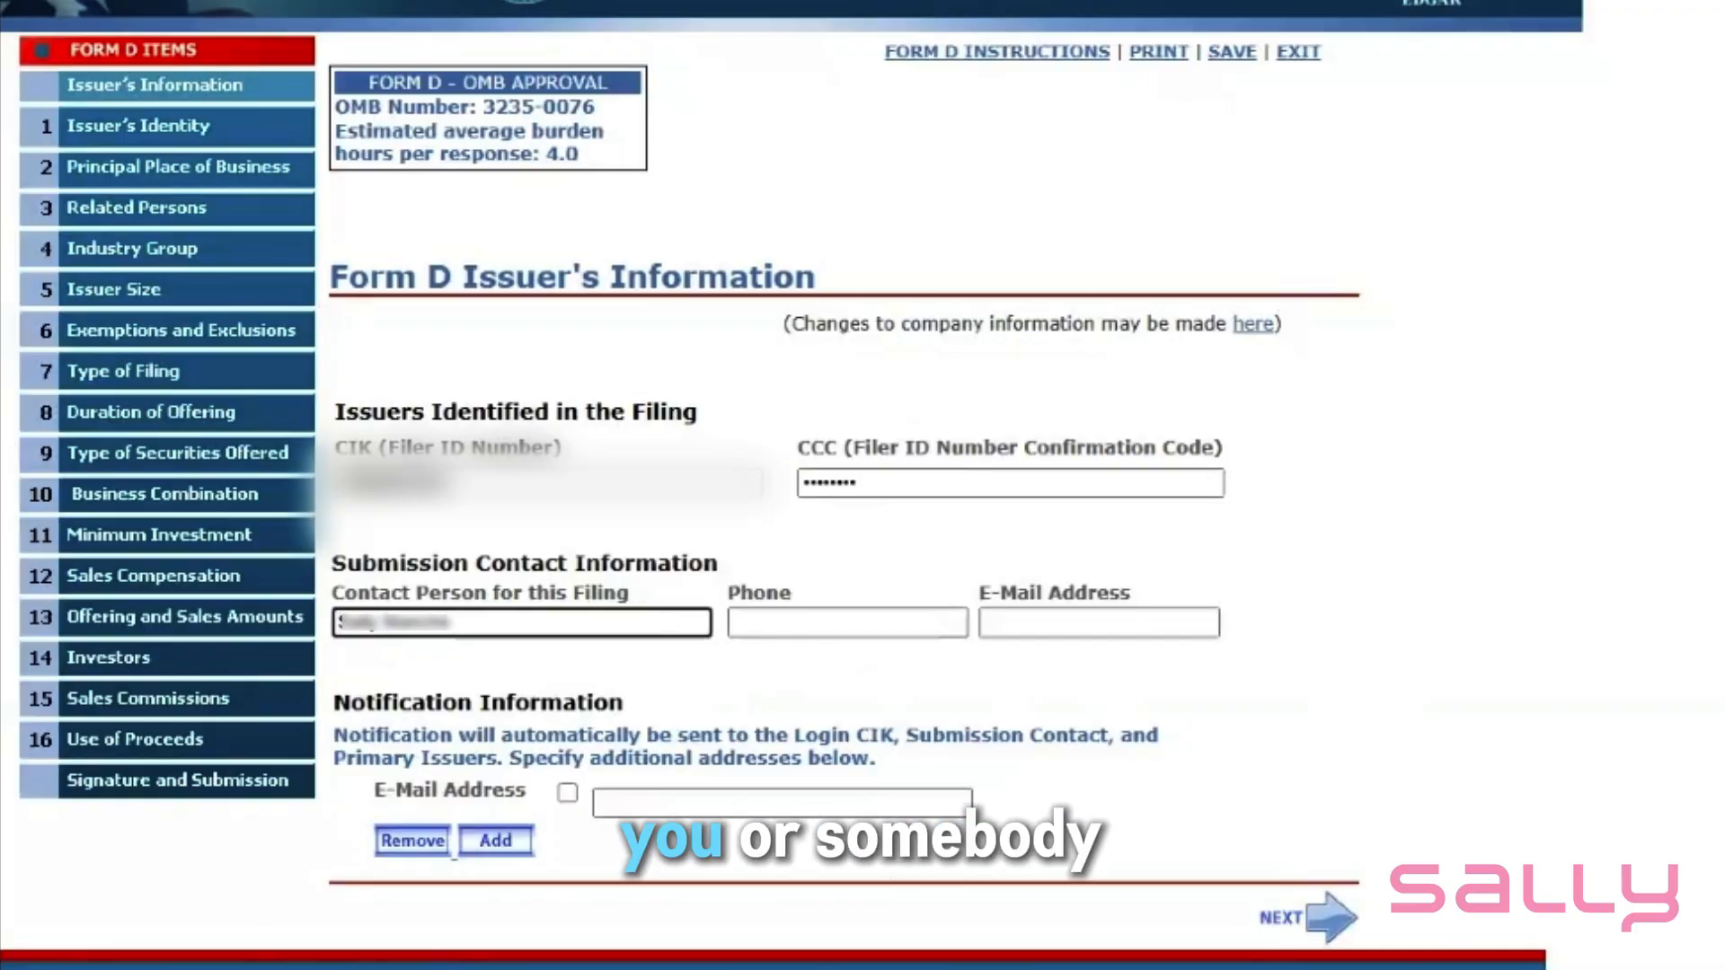
pyautogui.press('Tab')
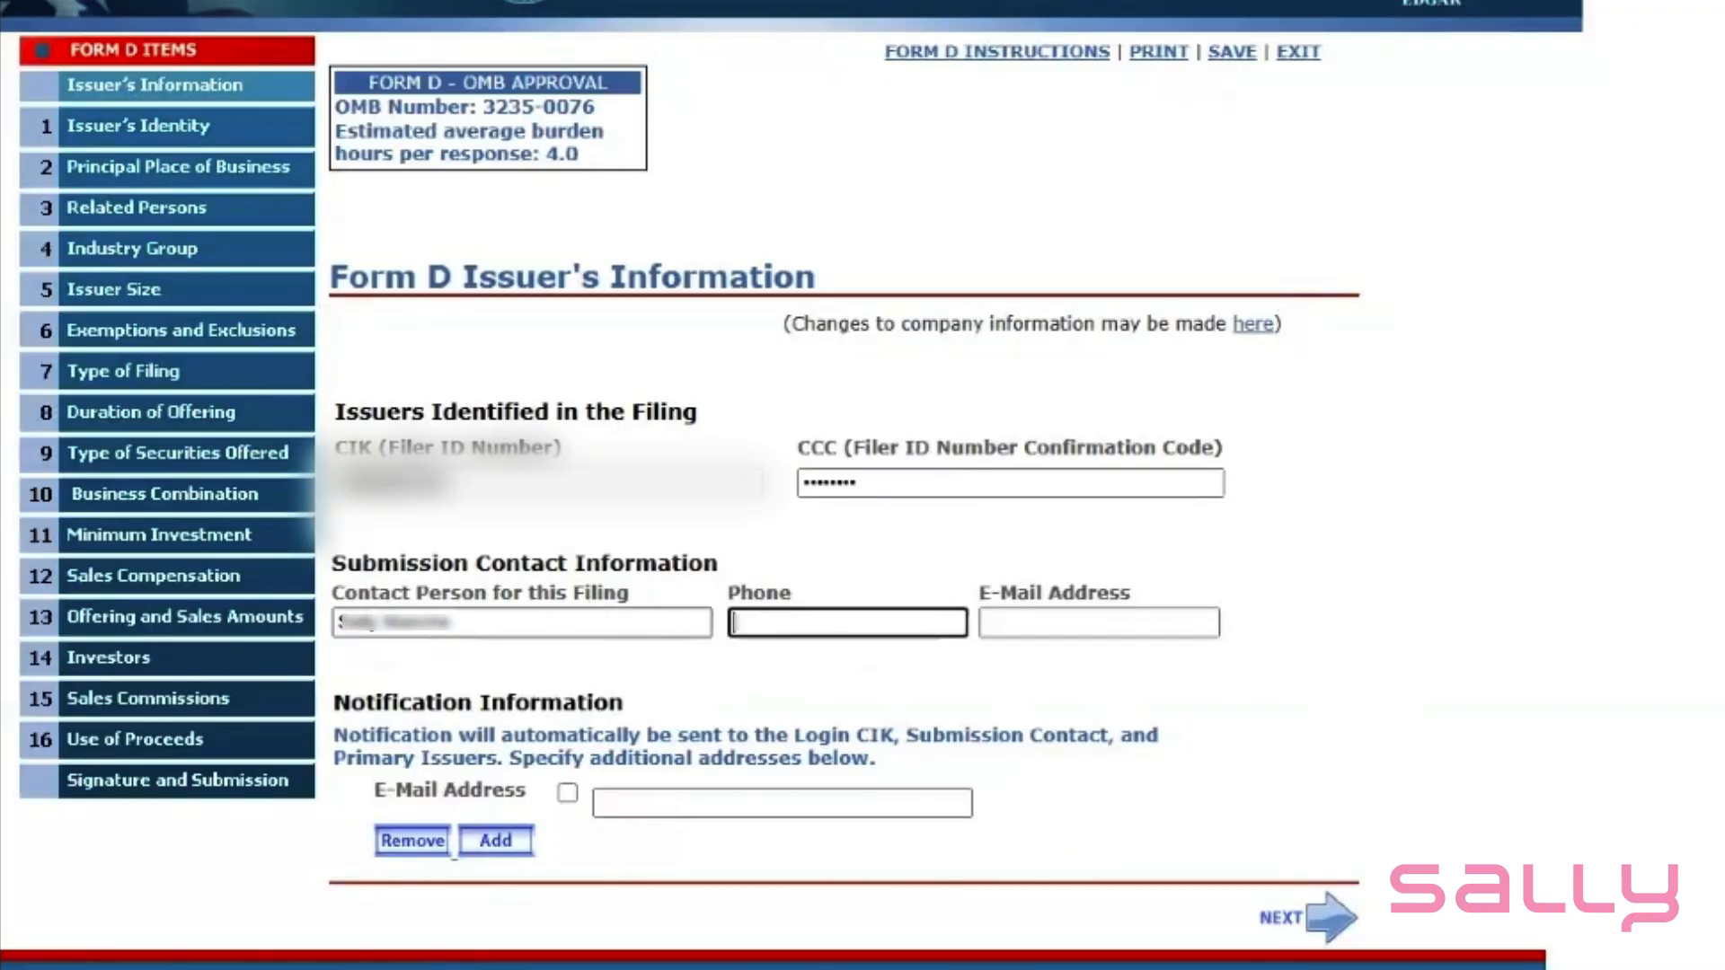
pyautogui.write('??????')
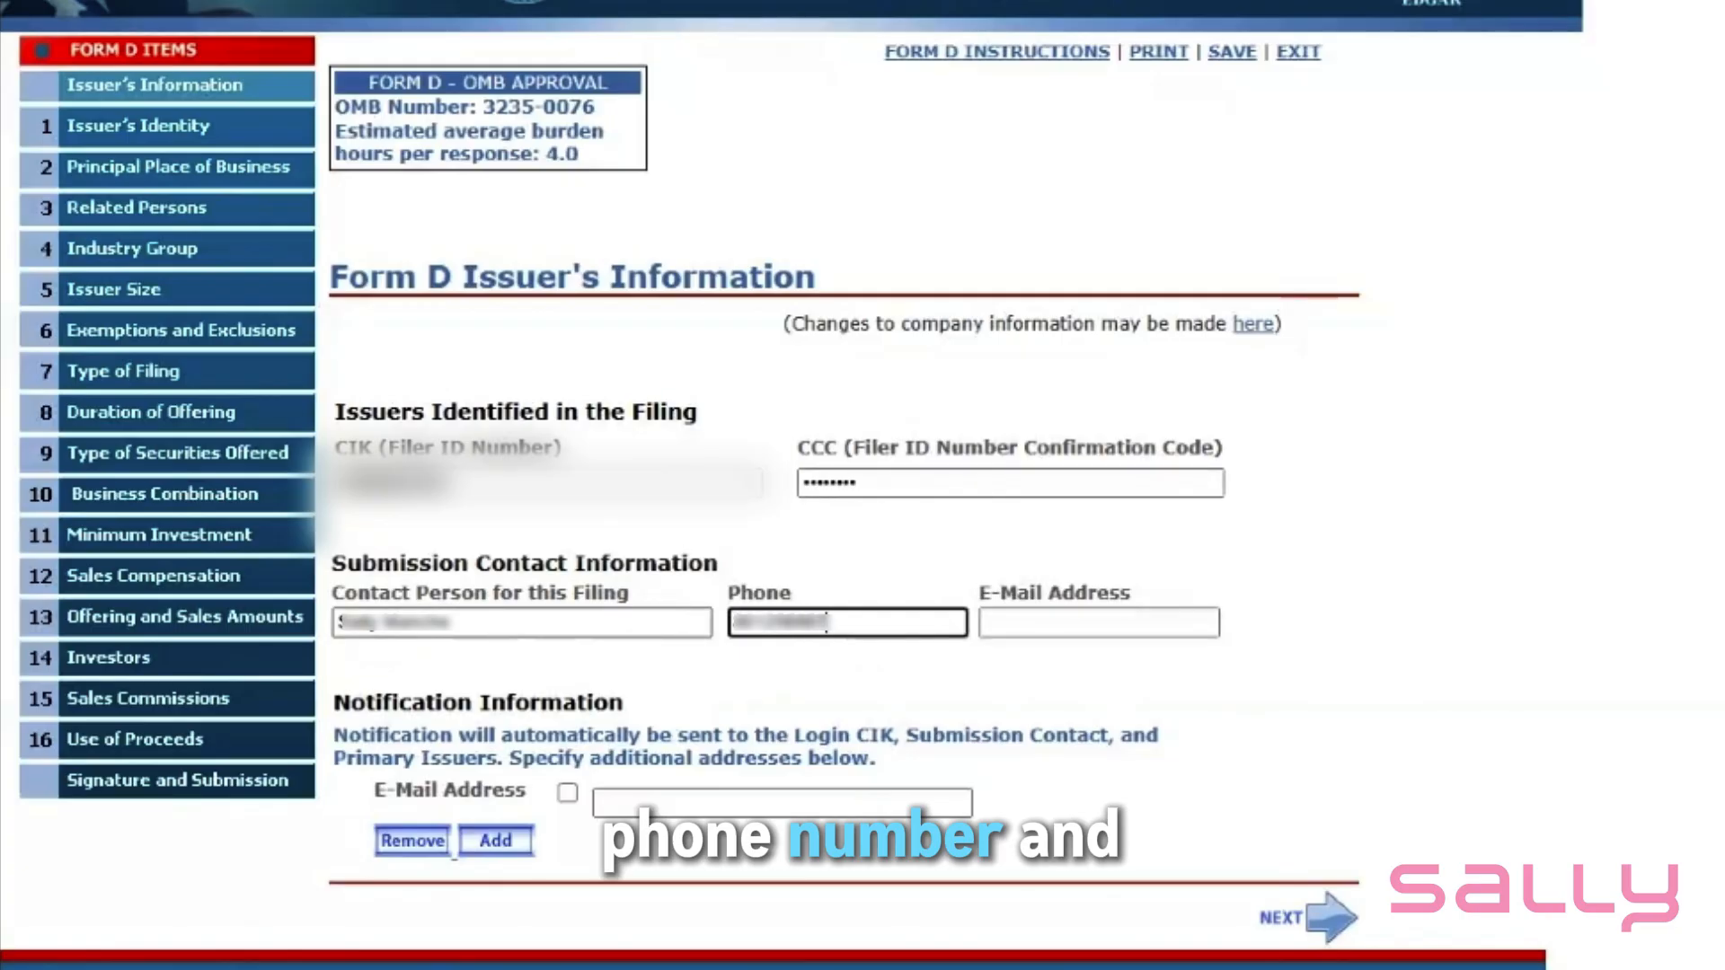
pyautogui.press('Tab')
pyautogui.write('s')
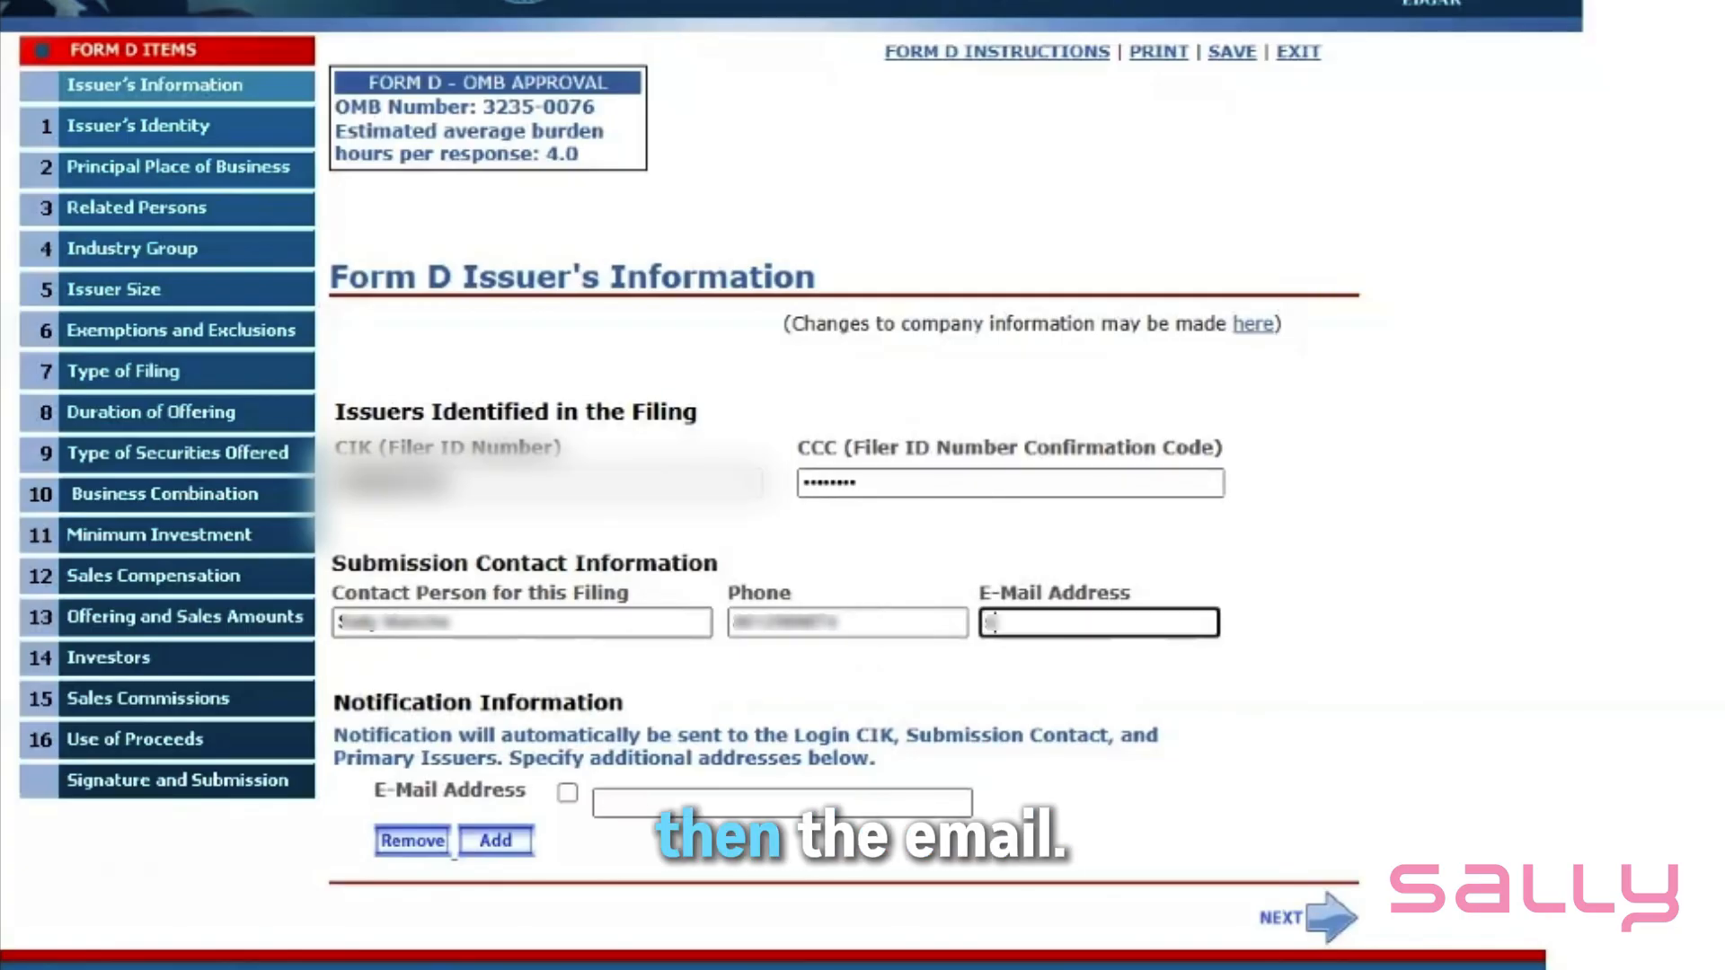
pyautogui.write('????@?')
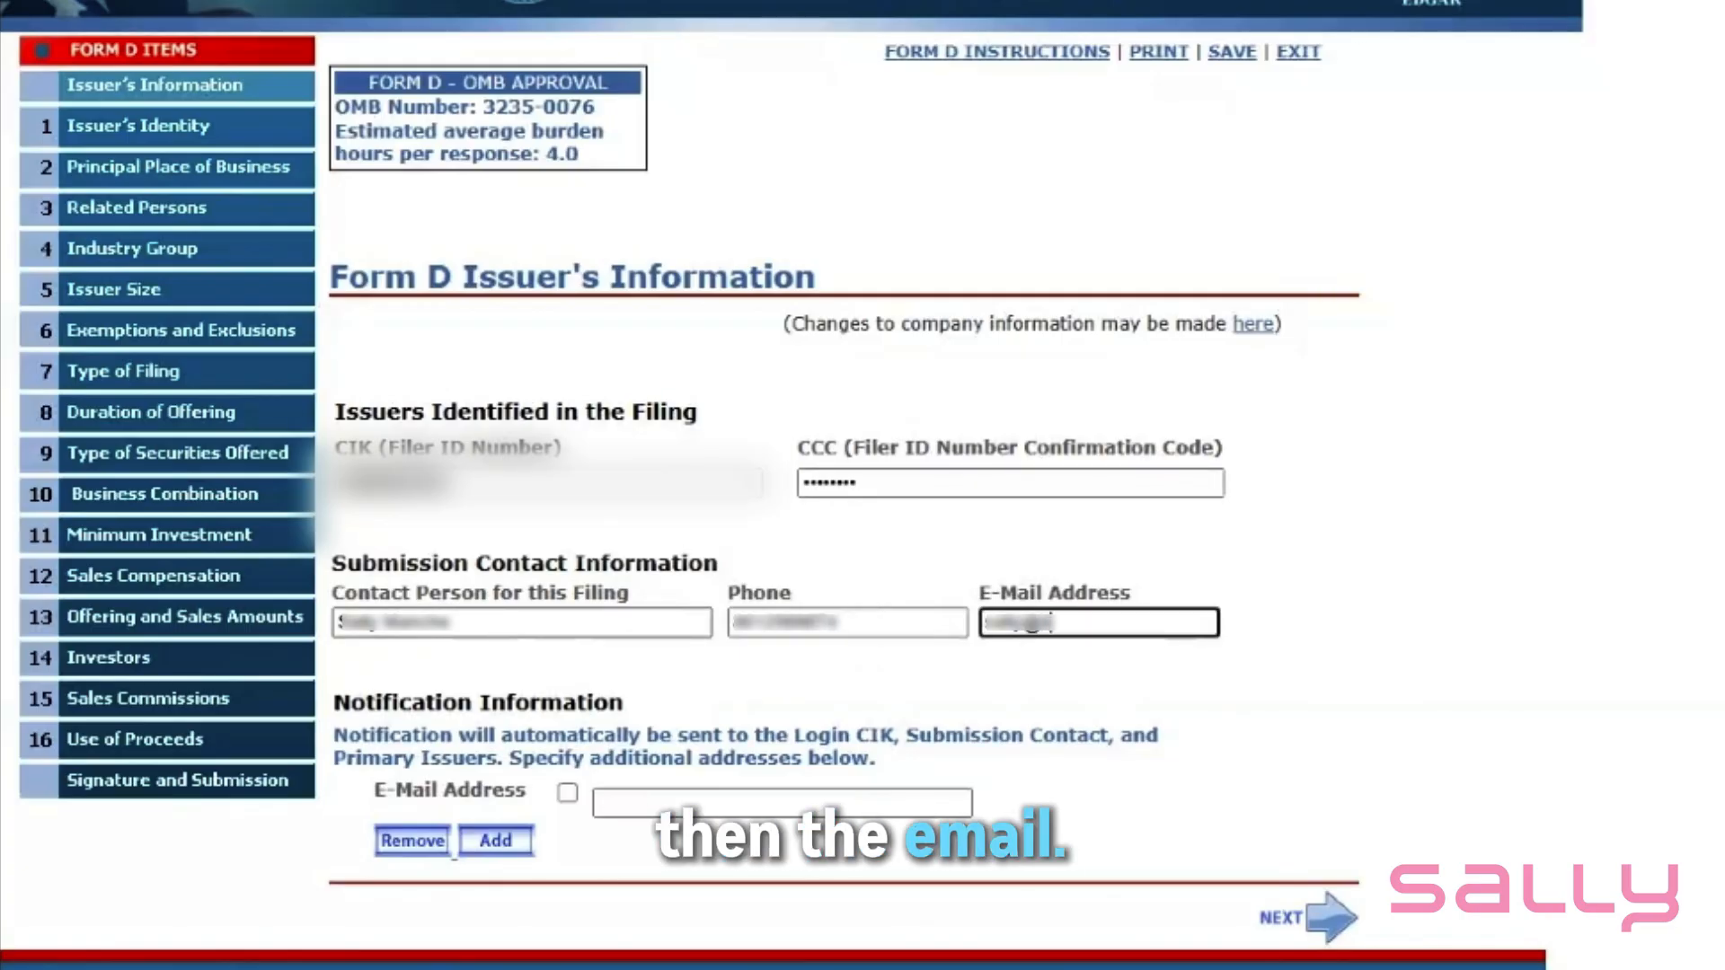
pyautogui.write('???')
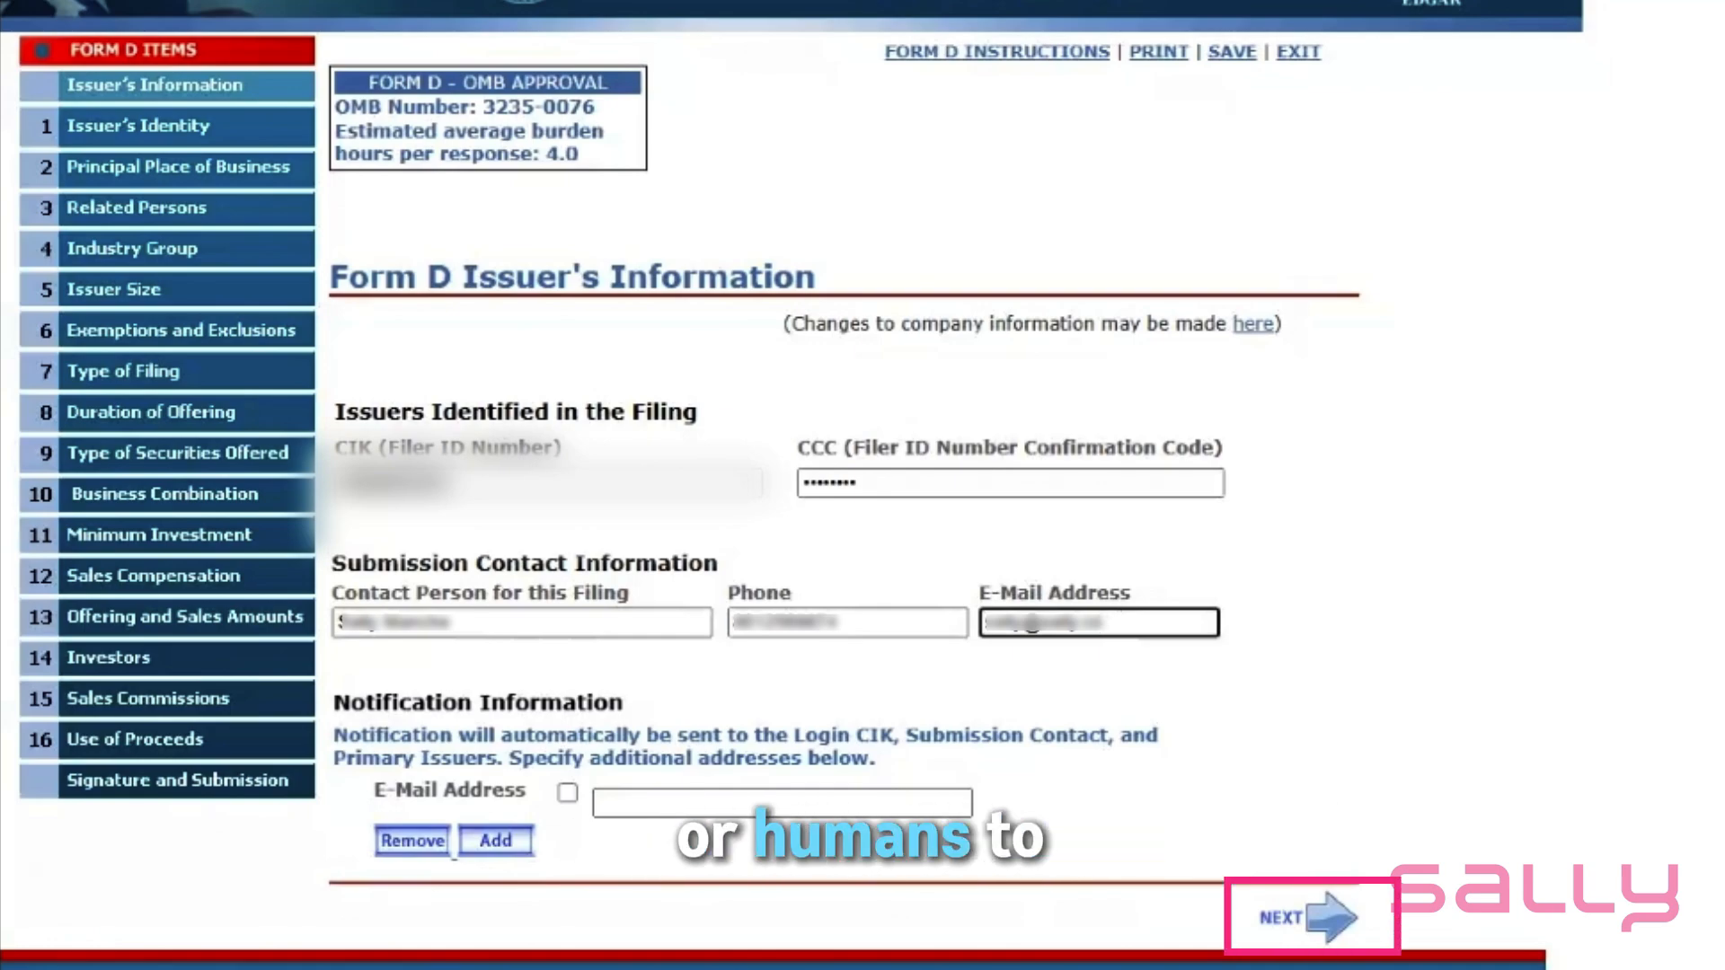
# - Set the issuer's entity type and mark it incorporated within the last five years, in 2025
pyautogui.click(1330, 923)
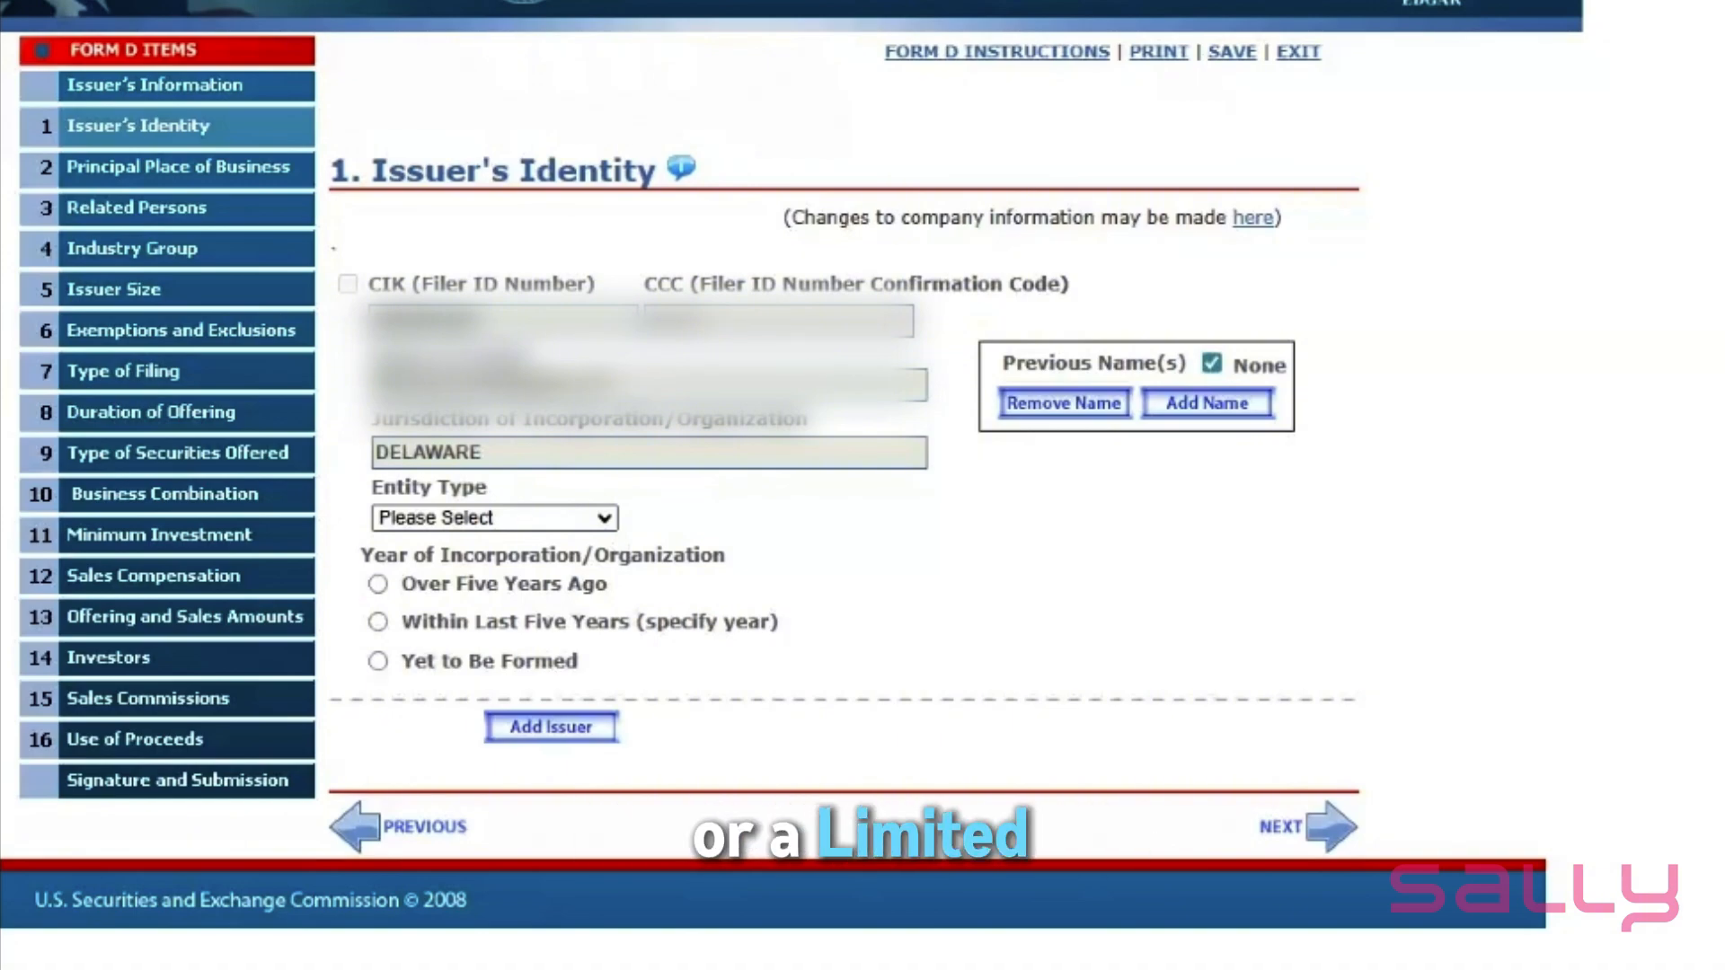
pyautogui.click(485, 611)
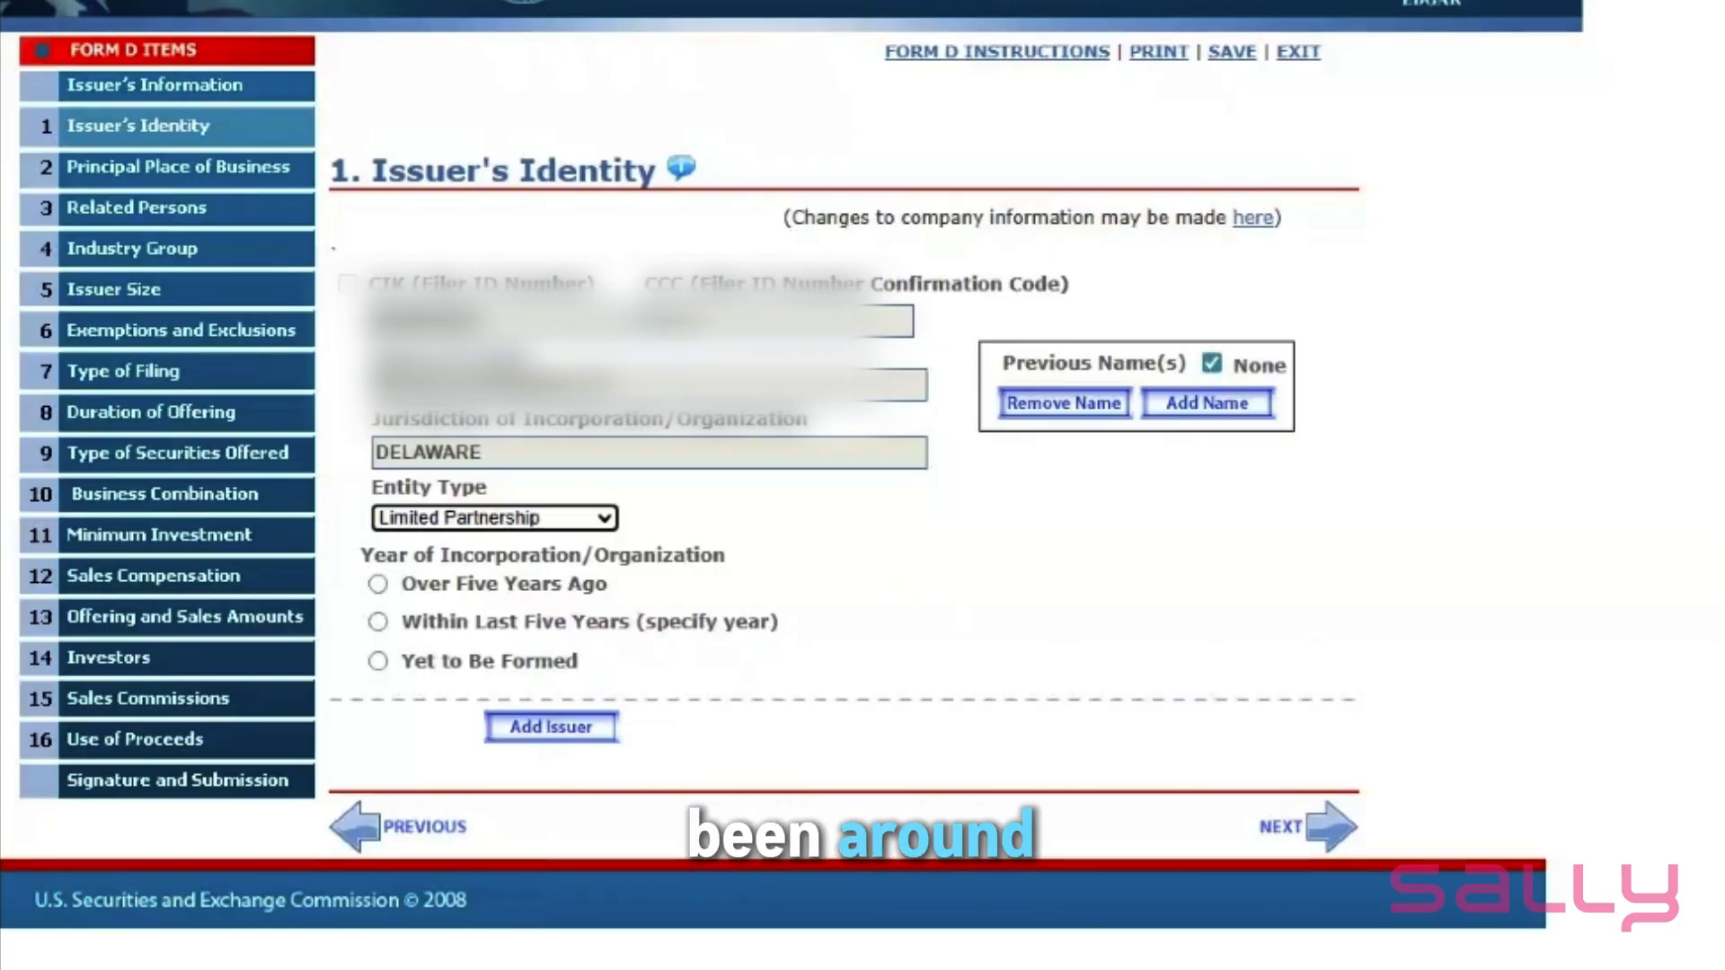
pyautogui.click(378, 621)
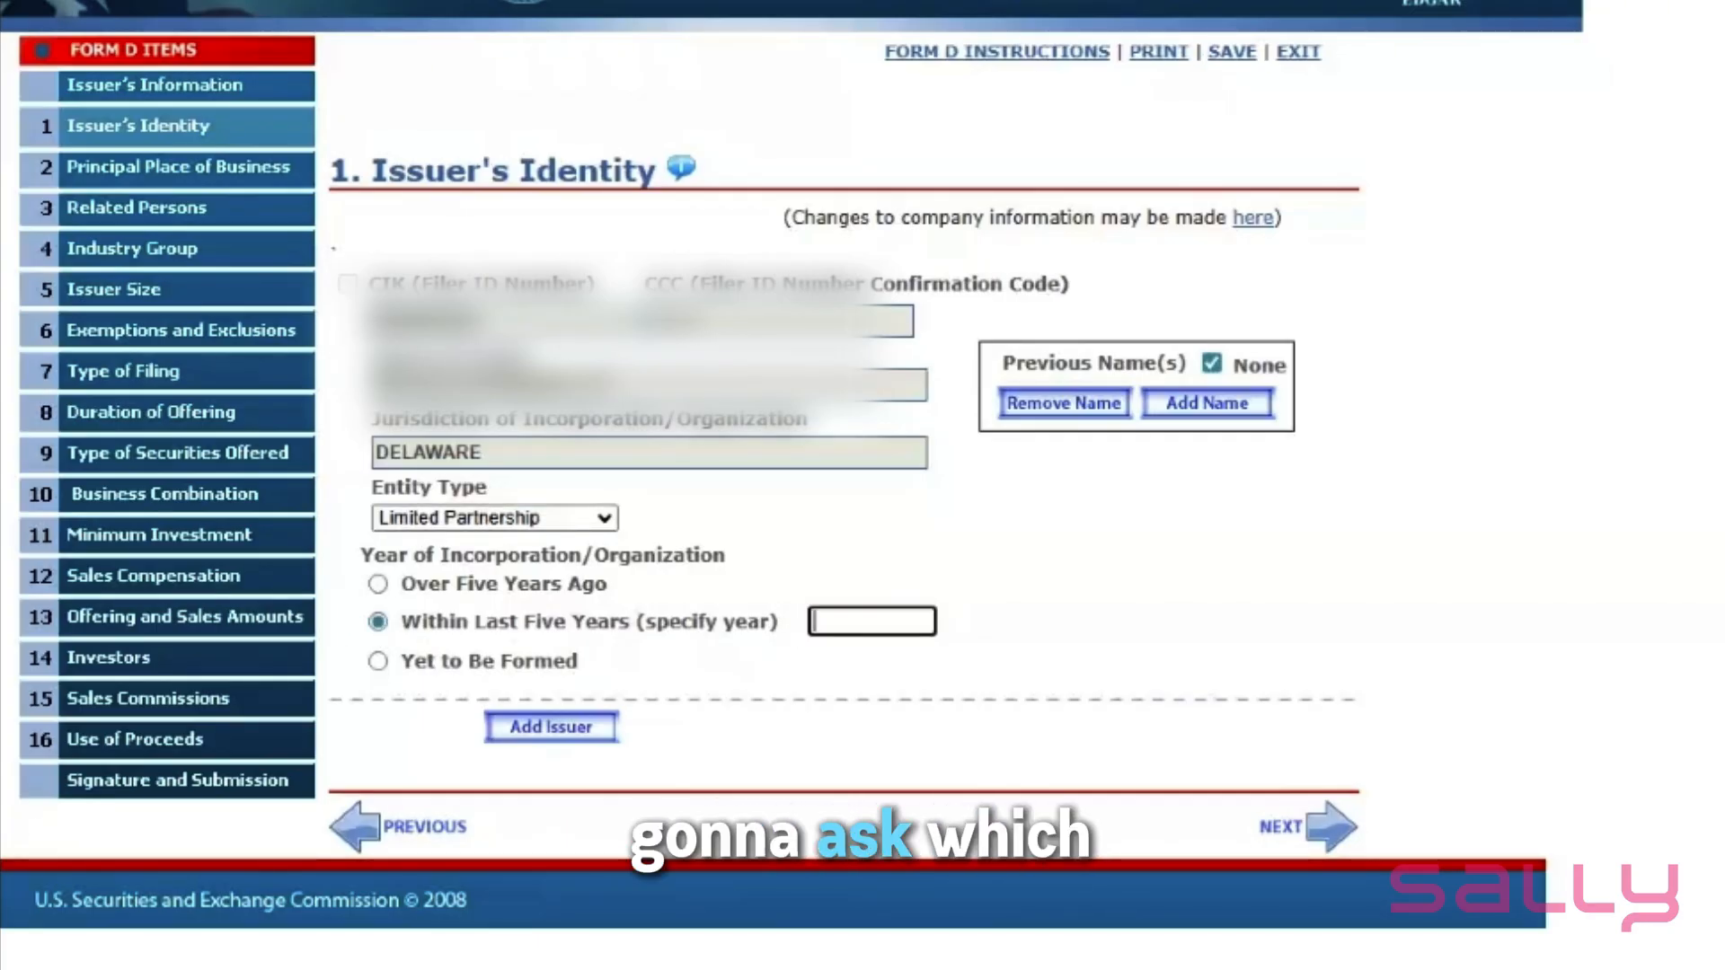
pyautogui.write('2025')
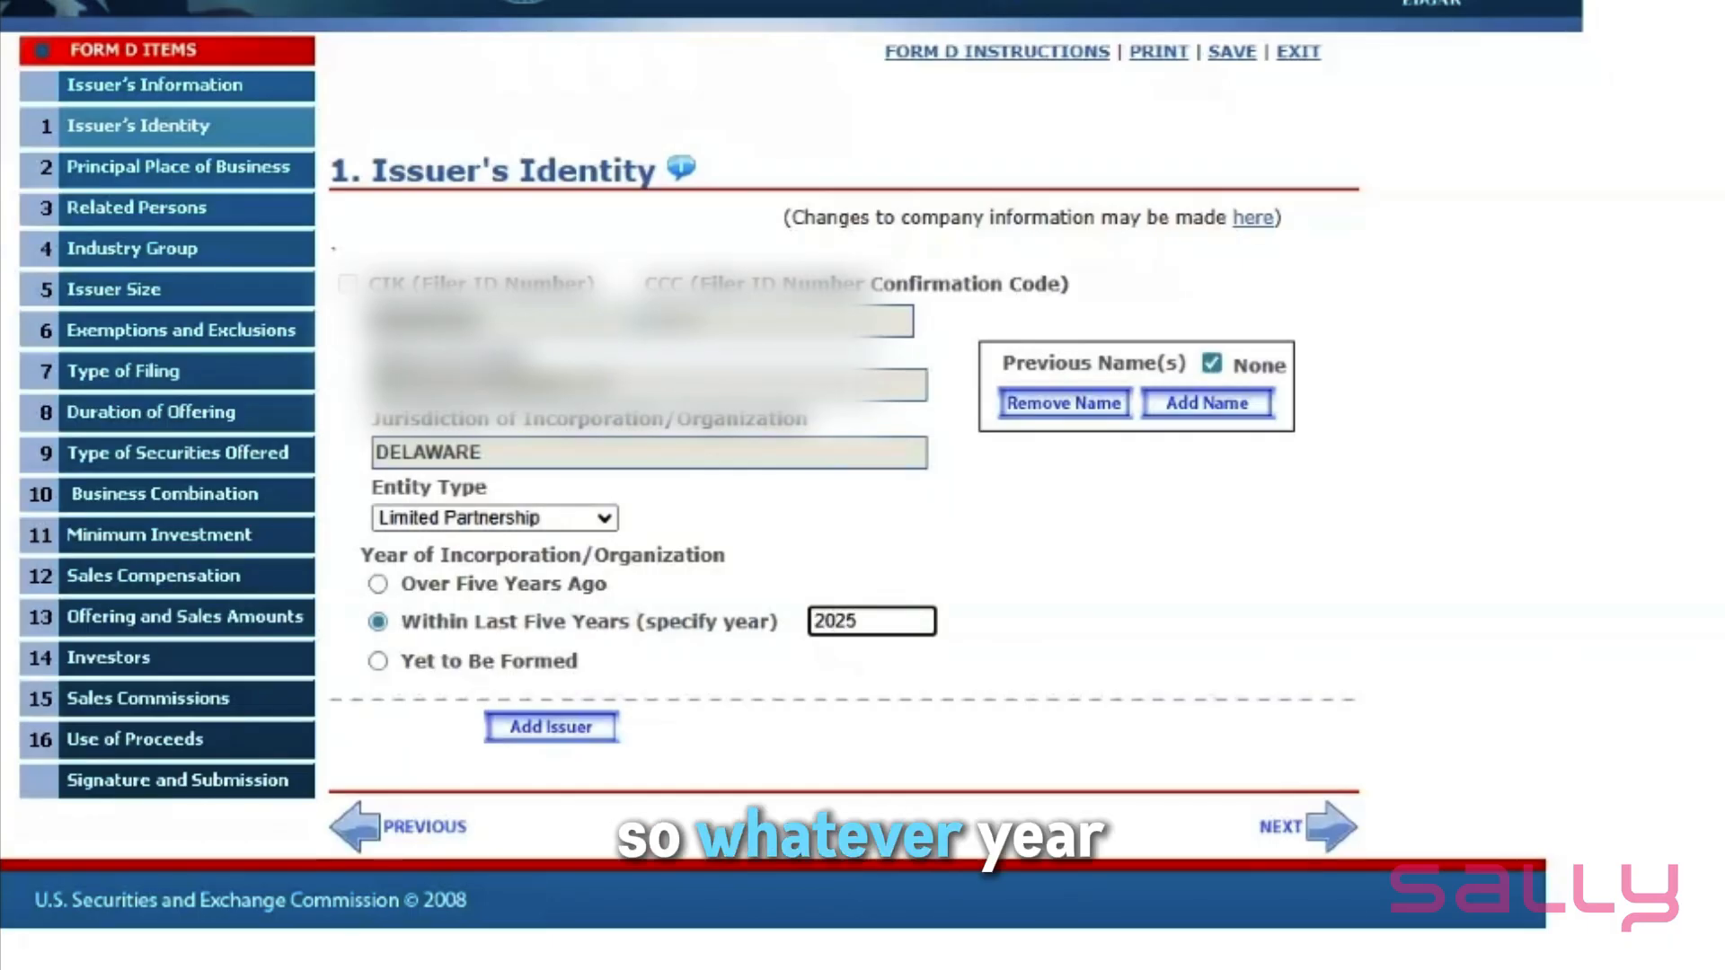
pyautogui.click(1049, 604)
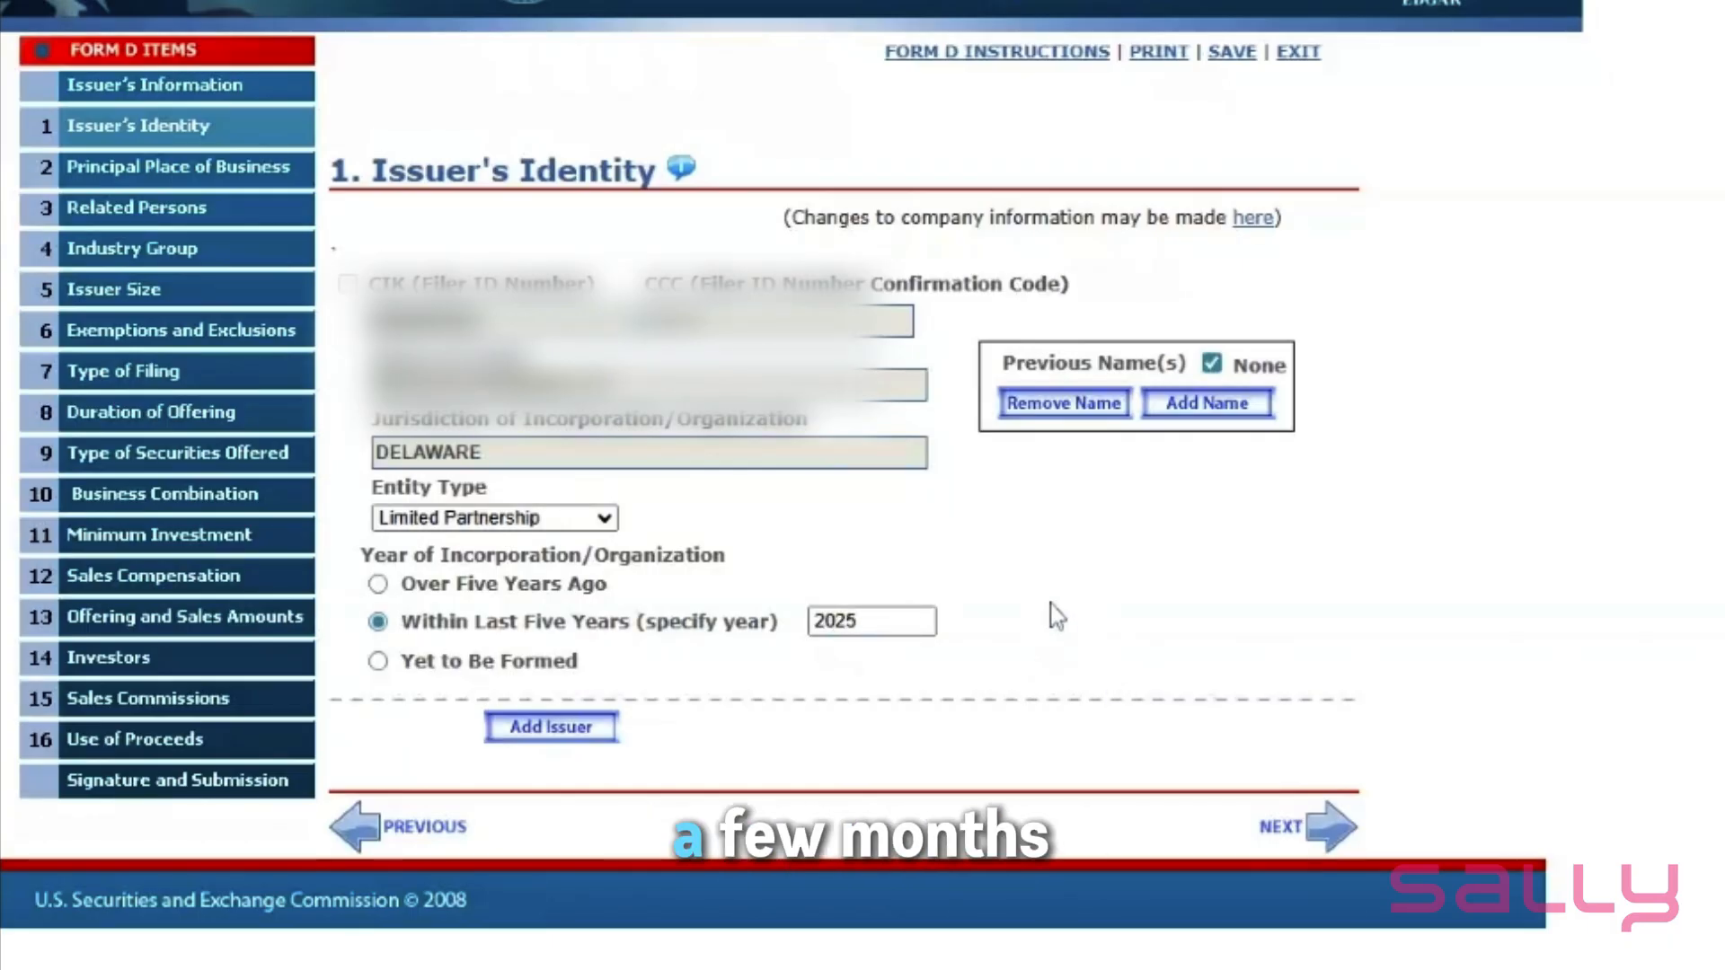
# - Advance to Section 2, Principal Place of Business, showing the prefilled Salt Lake City address
pyautogui.click(1335, 840)
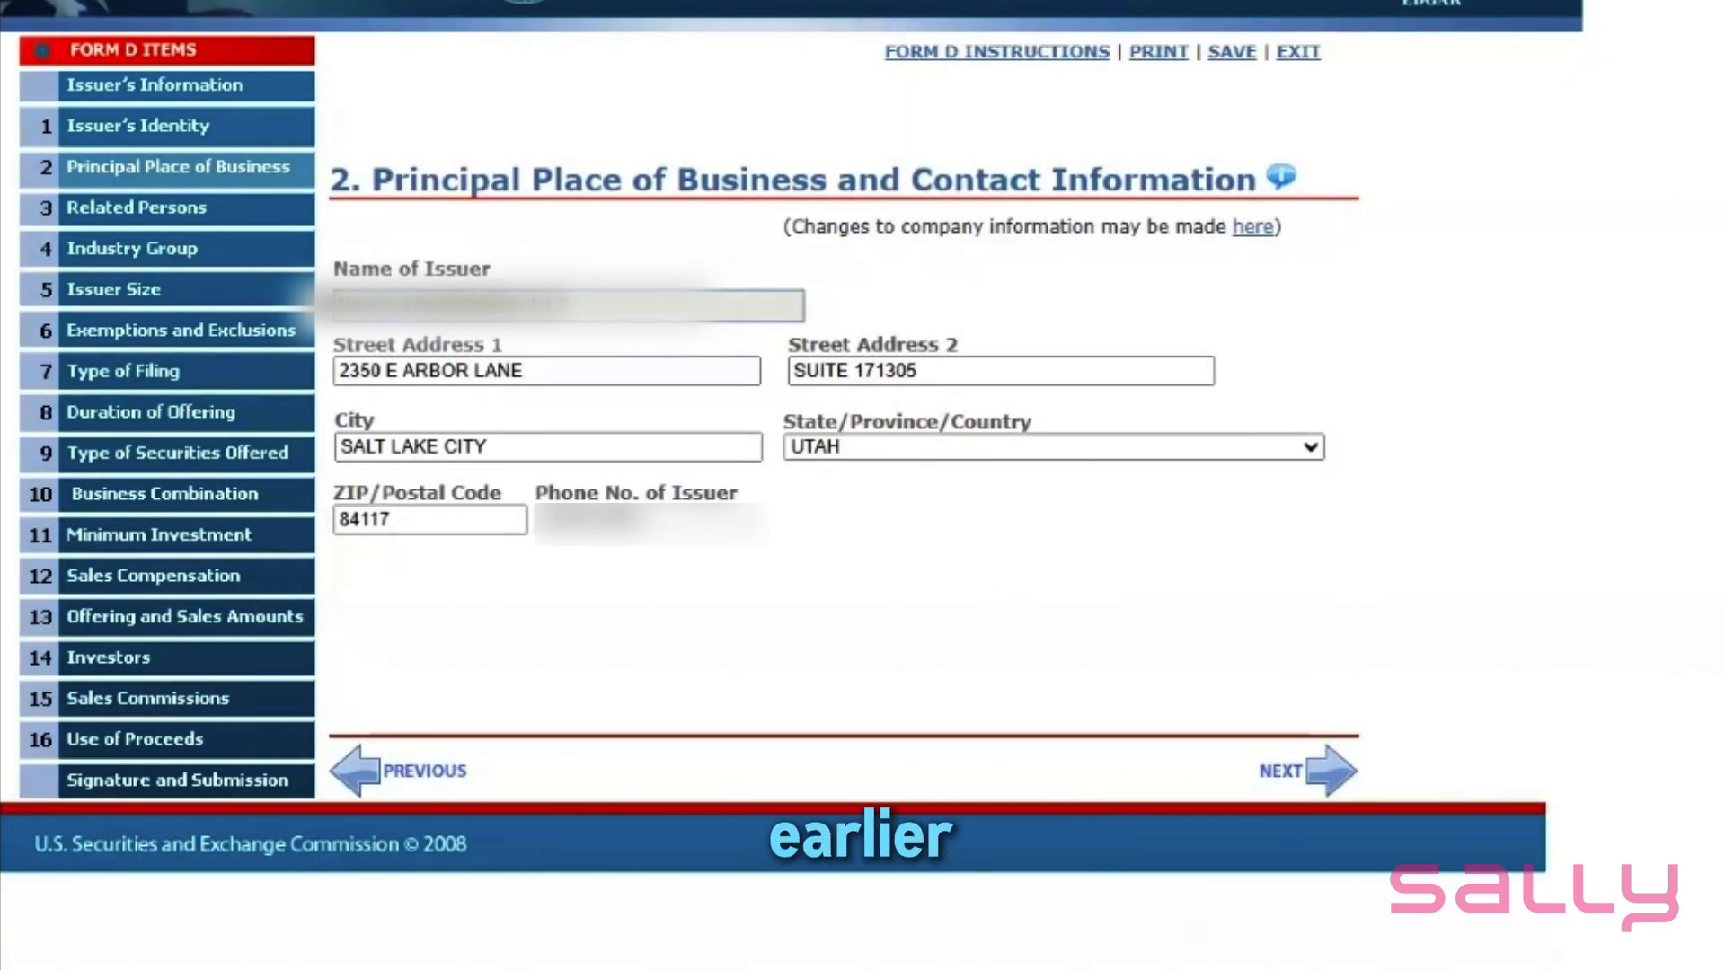
# - Enter the related person's last and first name in Related Persons
pyautogui.click(1324, 770)
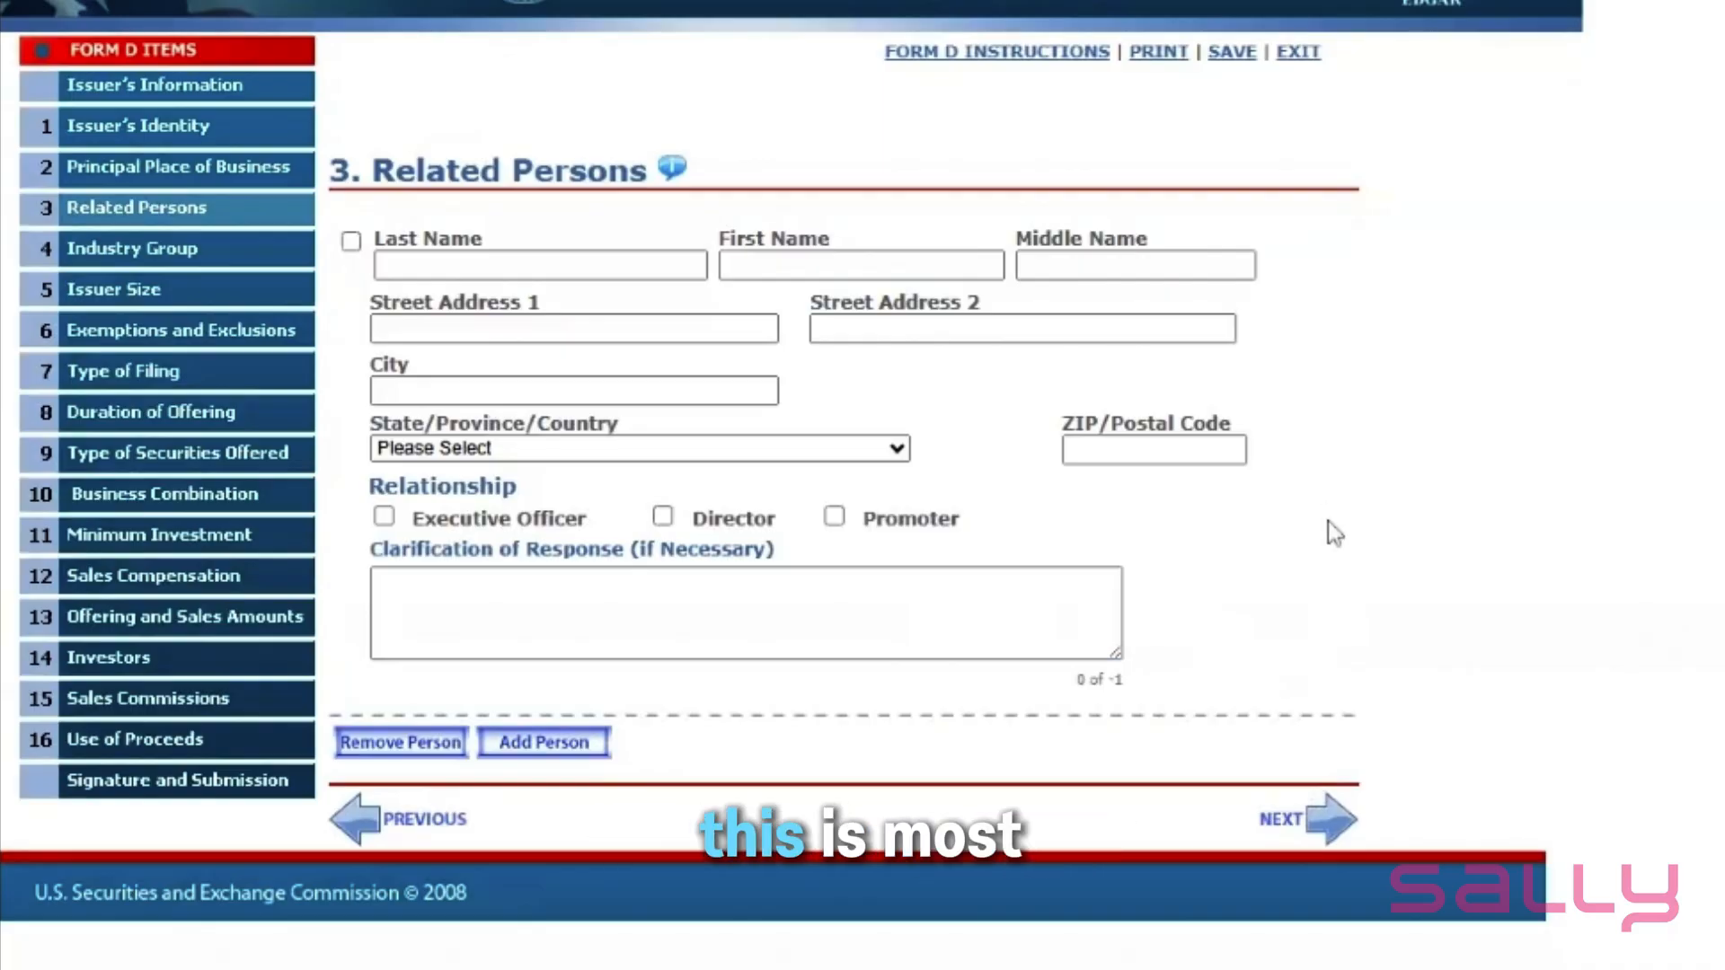
pyautogui.click(381, 266)
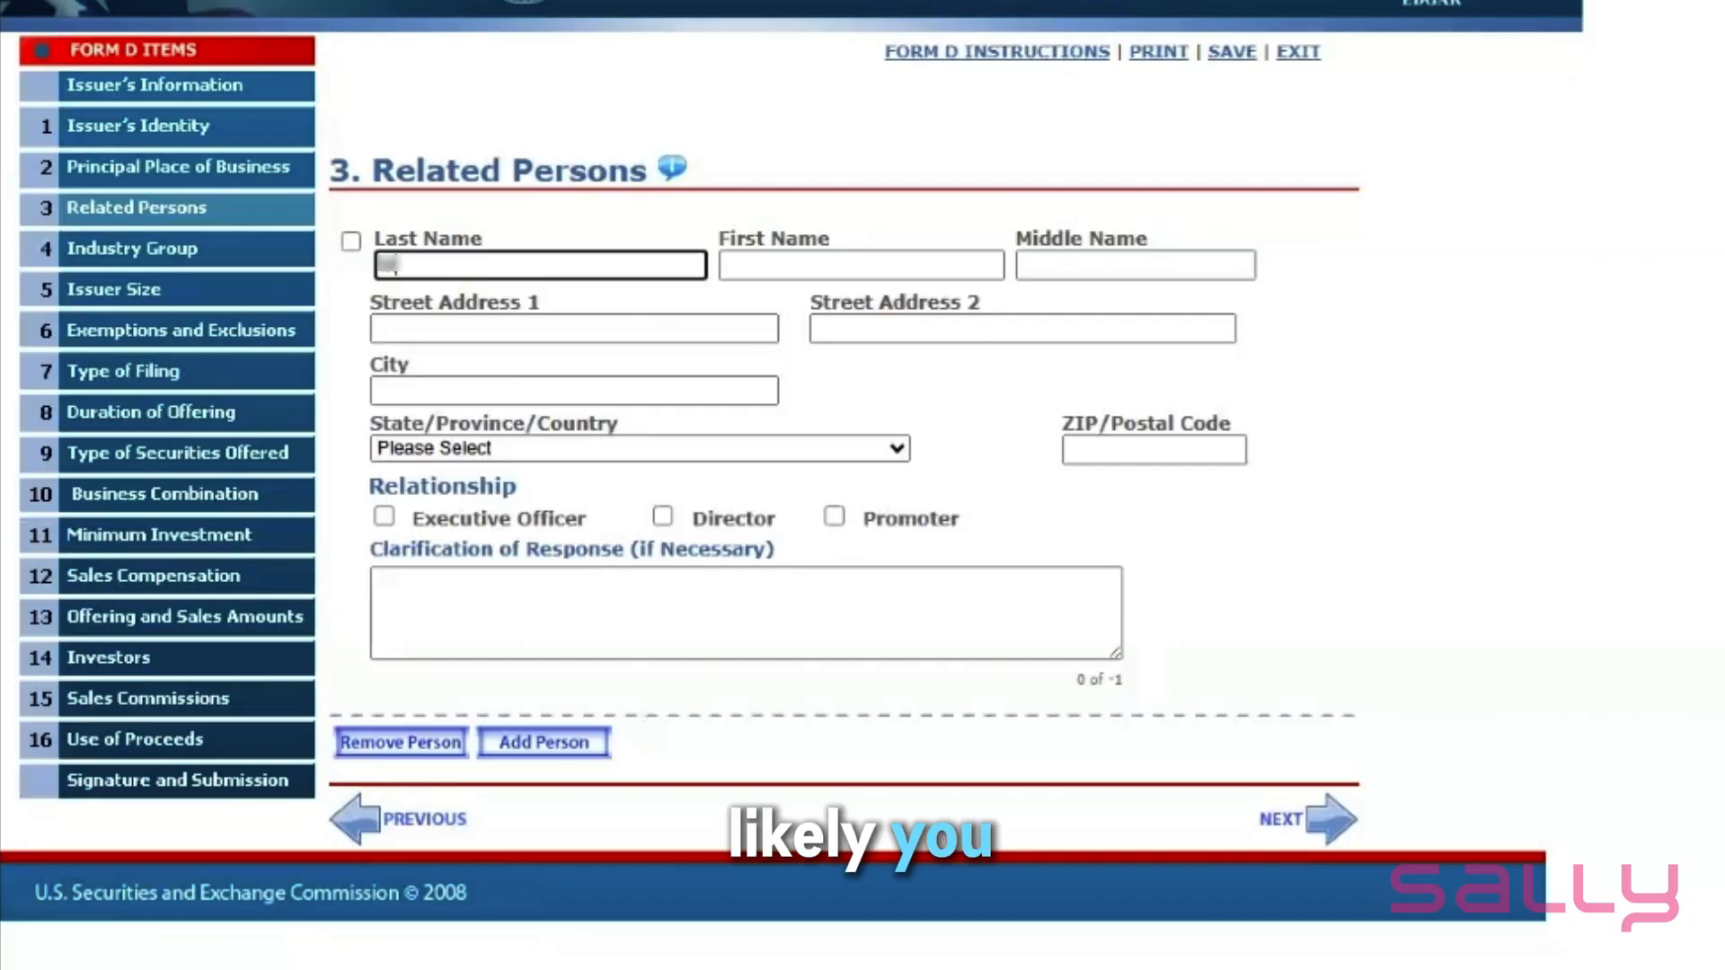
pyautogui.press('Tab')
pyautogui.press('Tab')
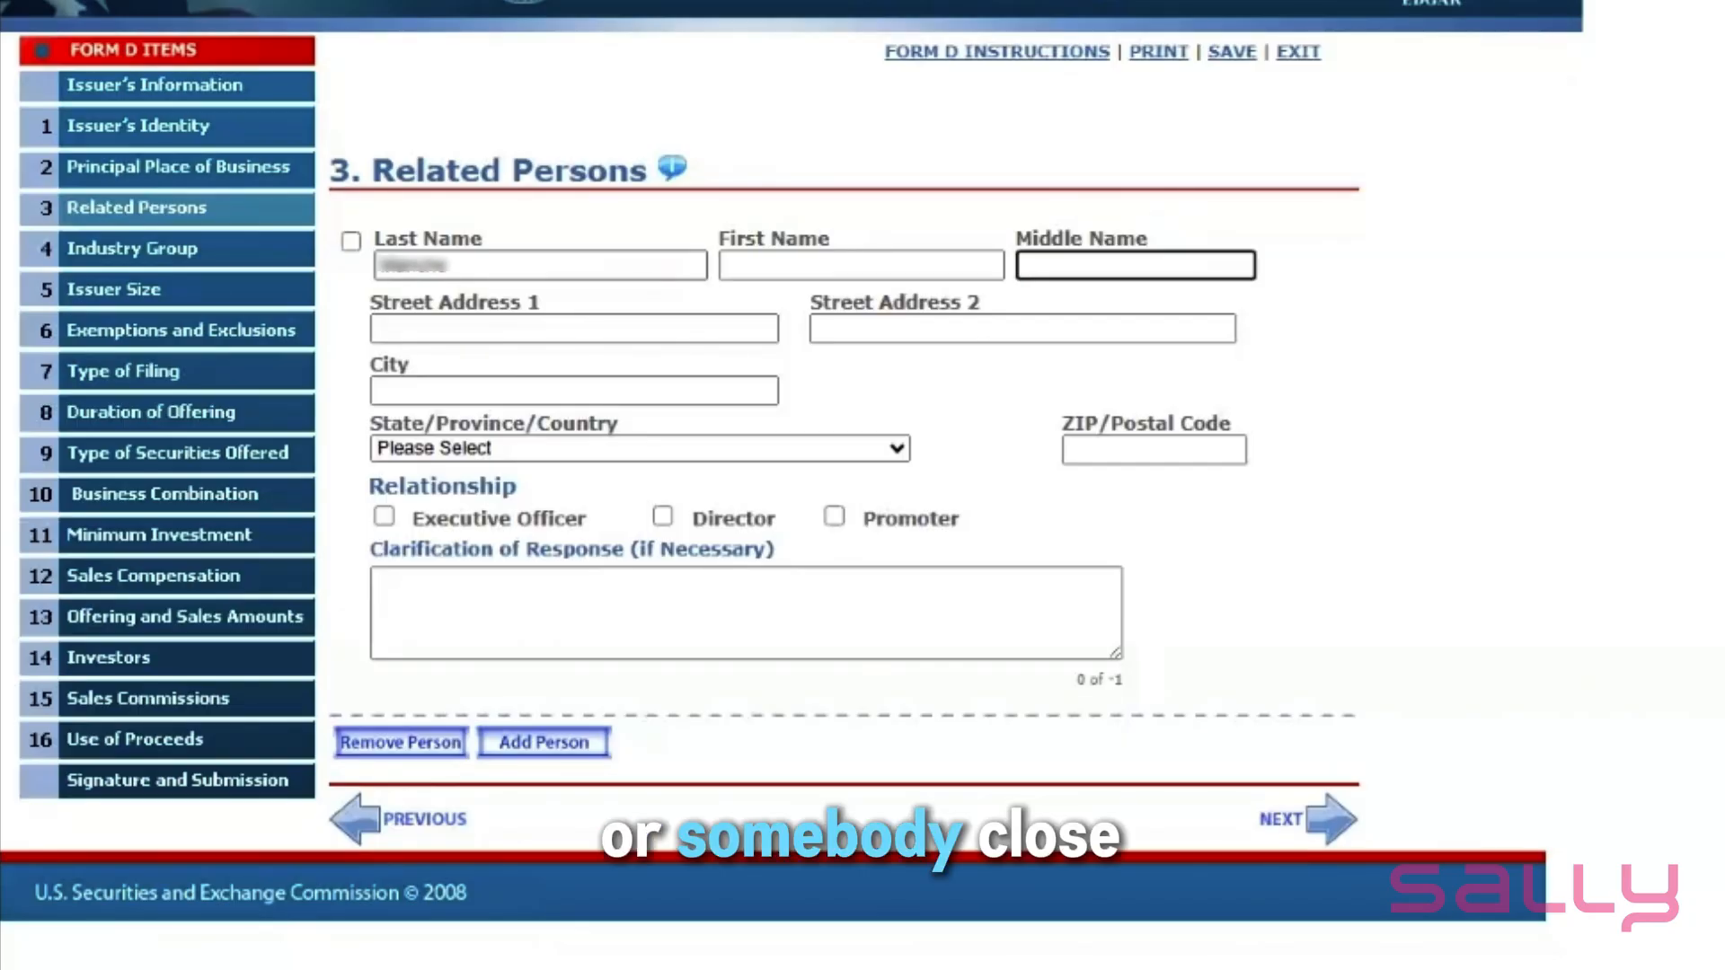
pyautogui.hotkey('shift', 'Tab')
pyautogui.write('Sa')
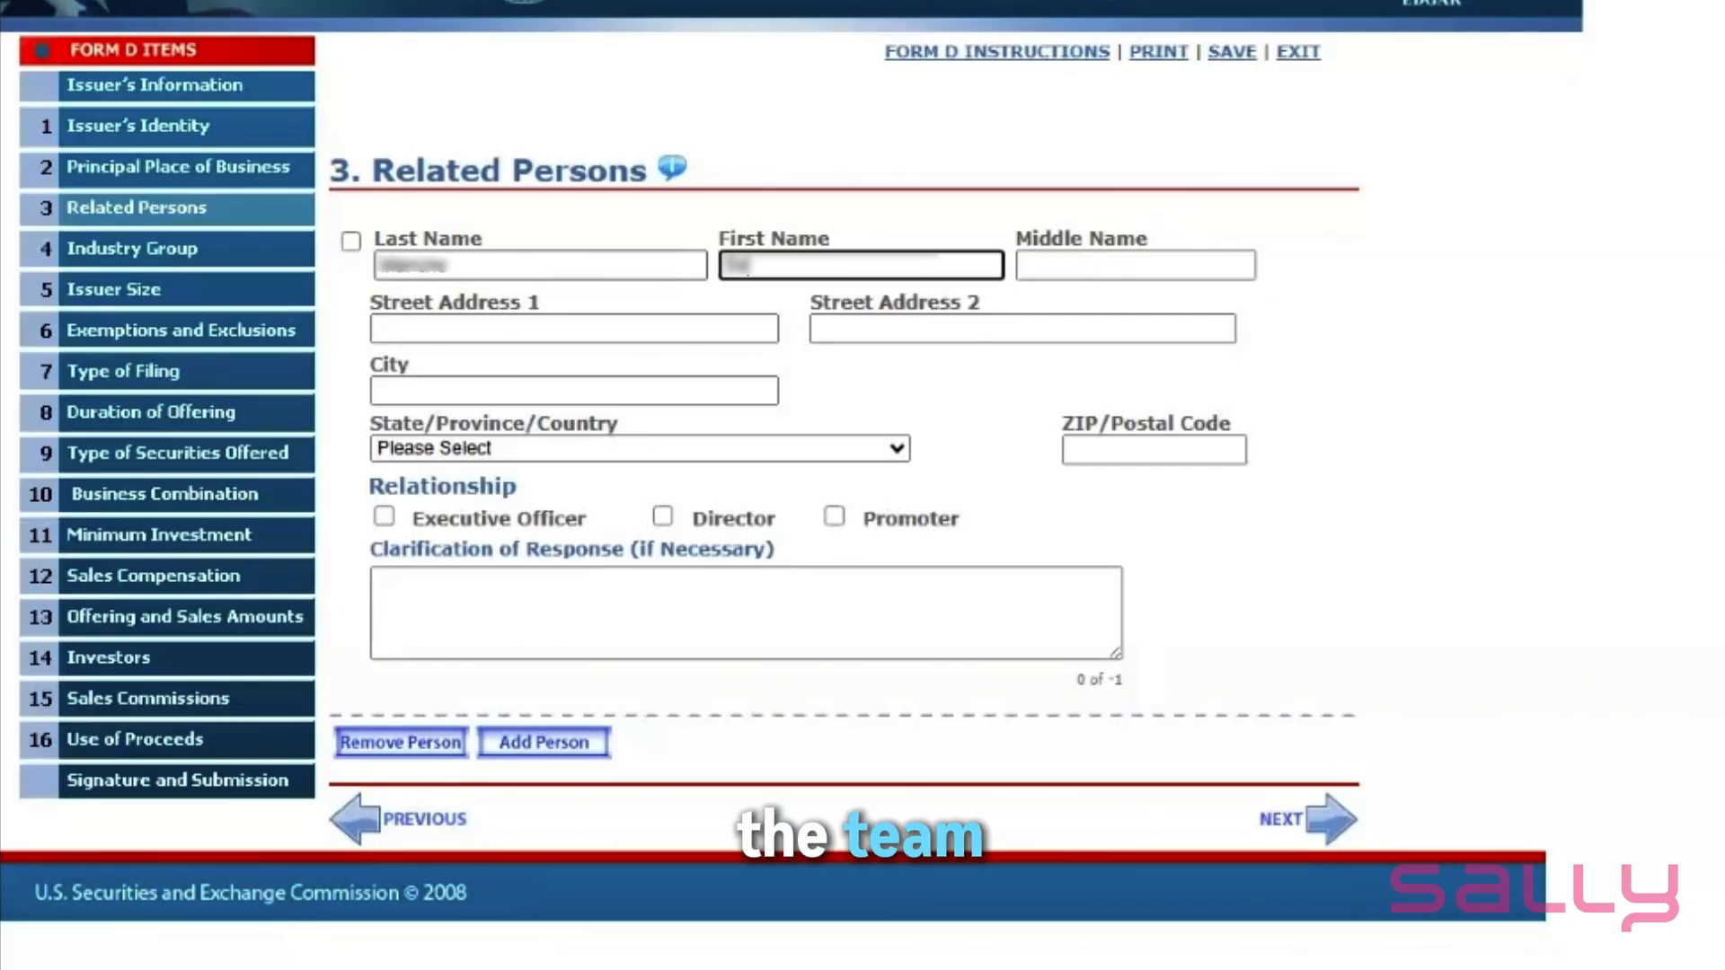
pyautogui.write('lly')
# - Fill in the related person's street address, city and state
pyautogui.press('Tab')
pyautogui.press('Tab')
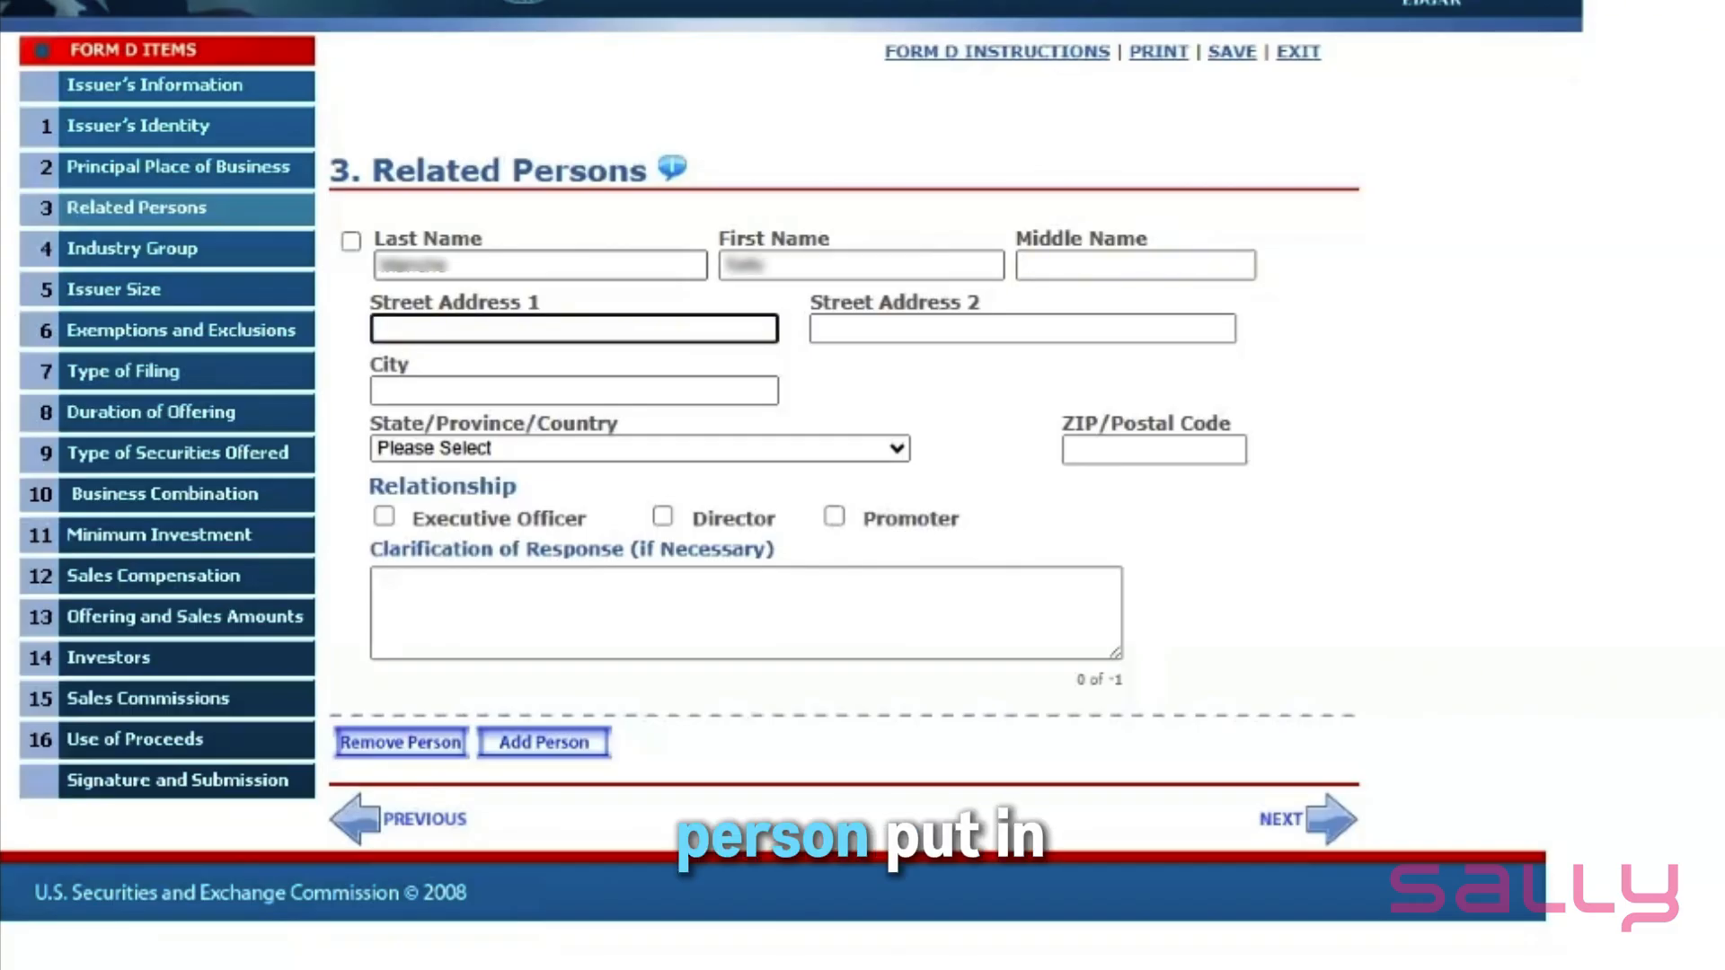
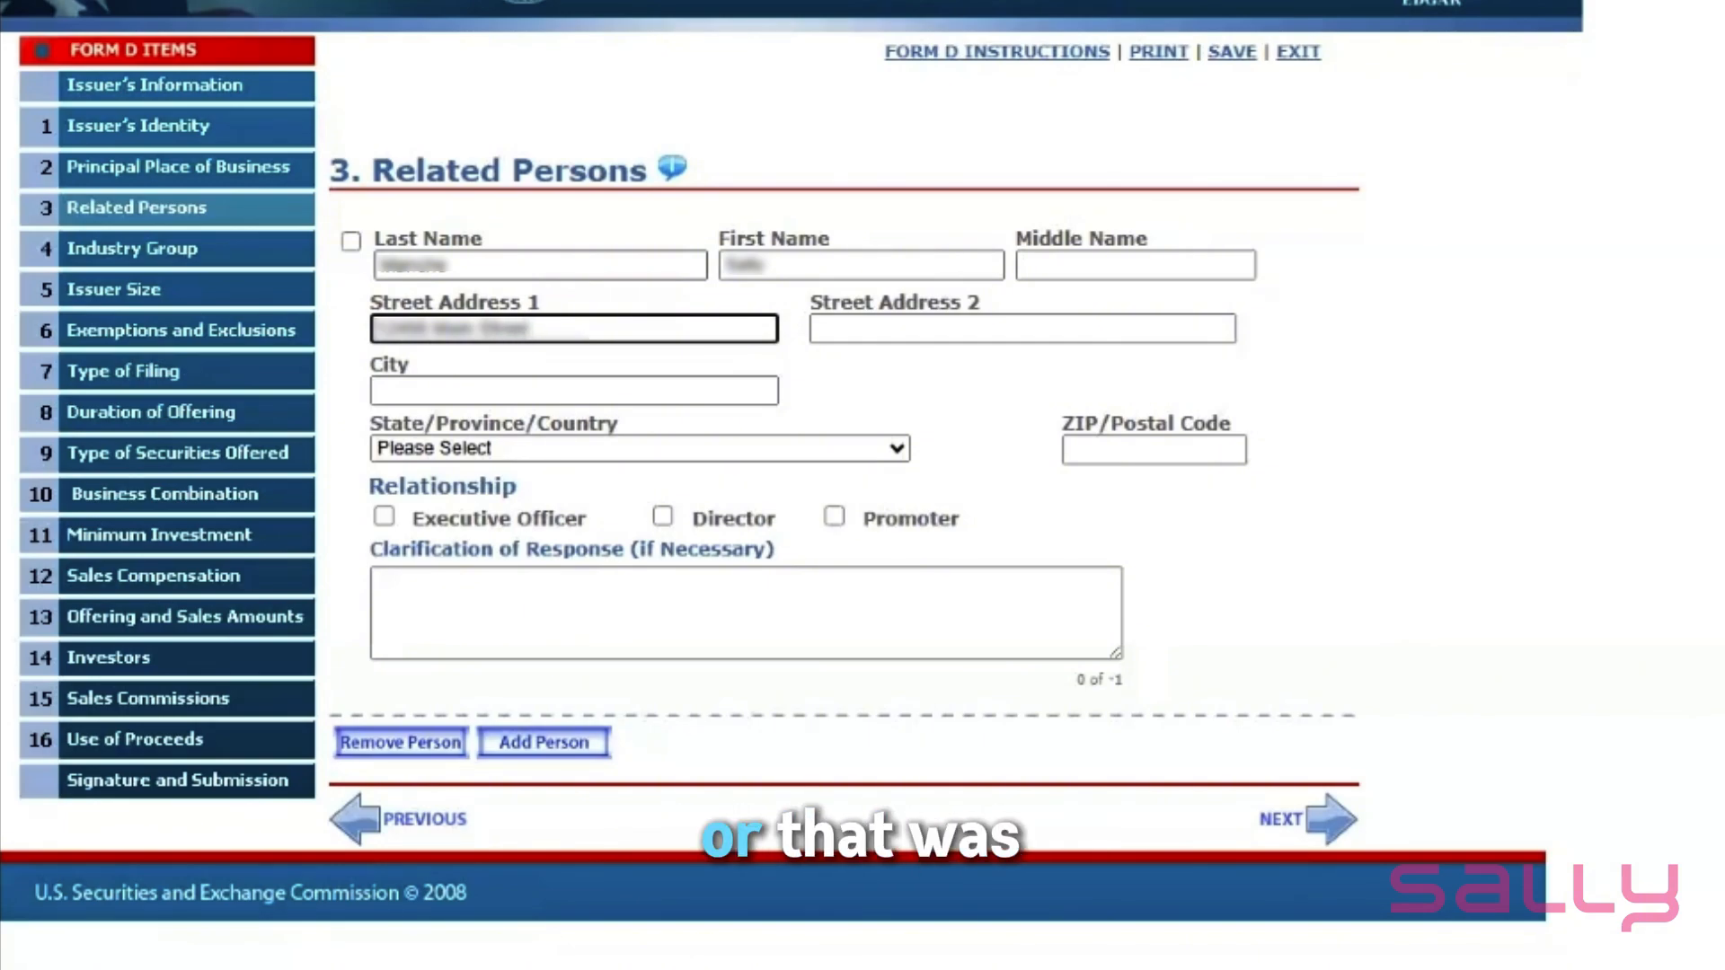
pyautogui.press('Tab')
pyautogui.press('Tab')
pyautogui.write('SLC')
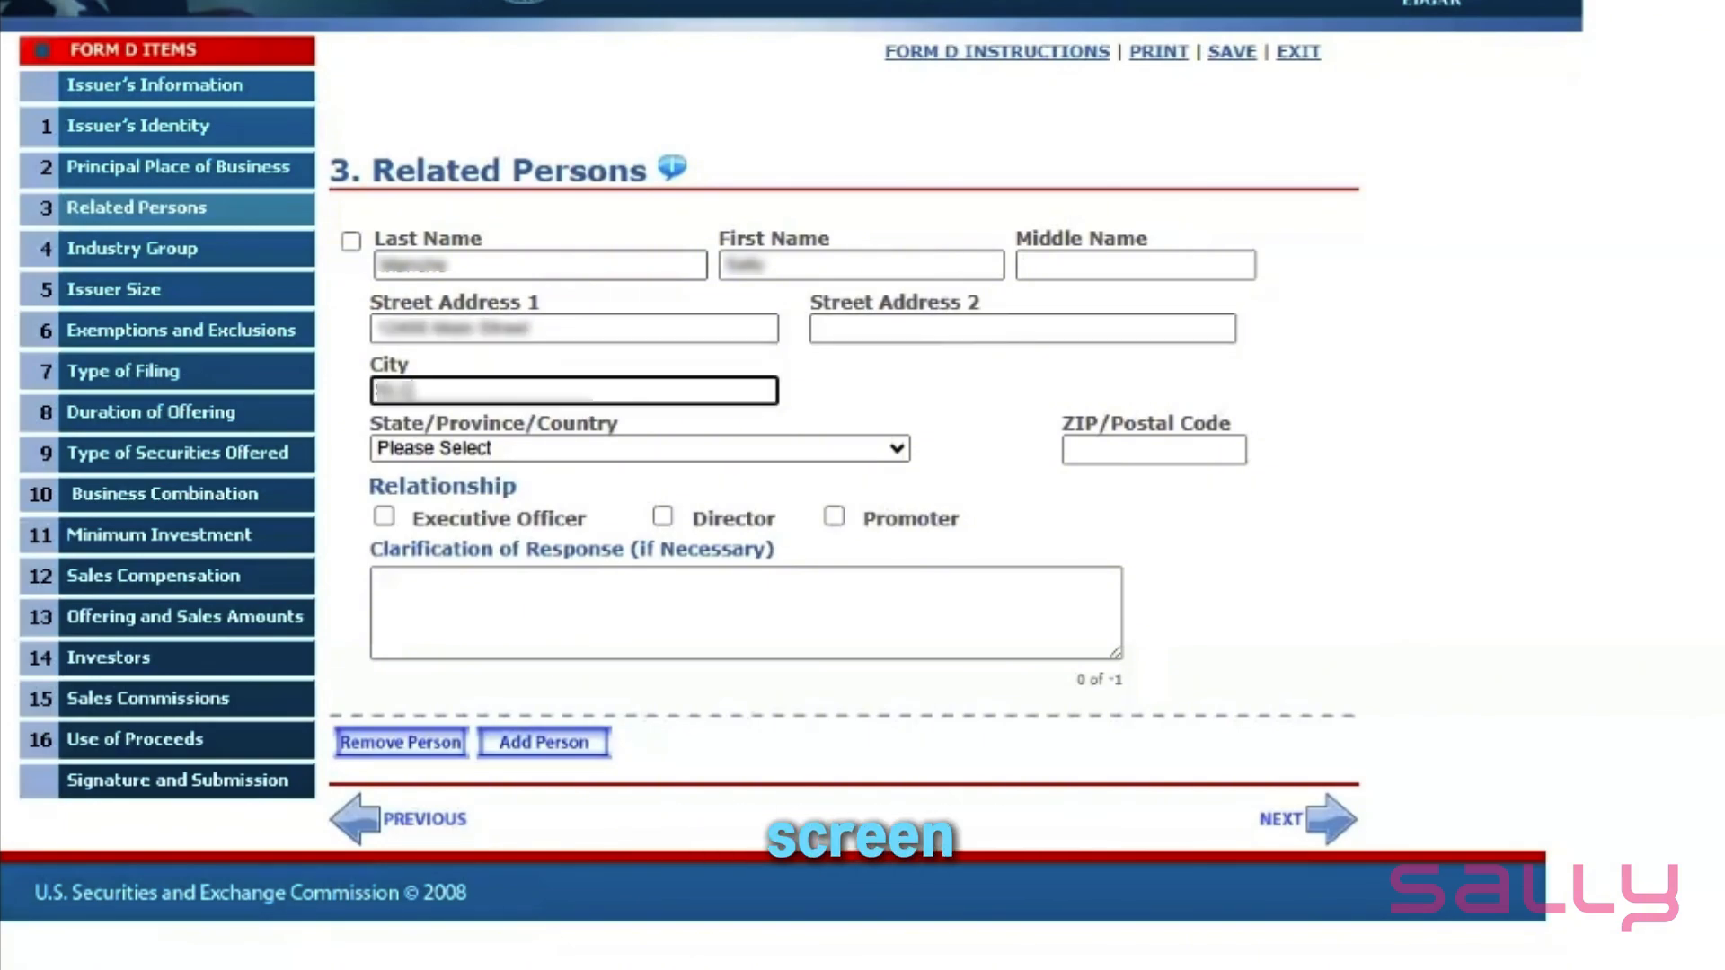
pyautogui.press('Tab')
pyautogui.press('u')
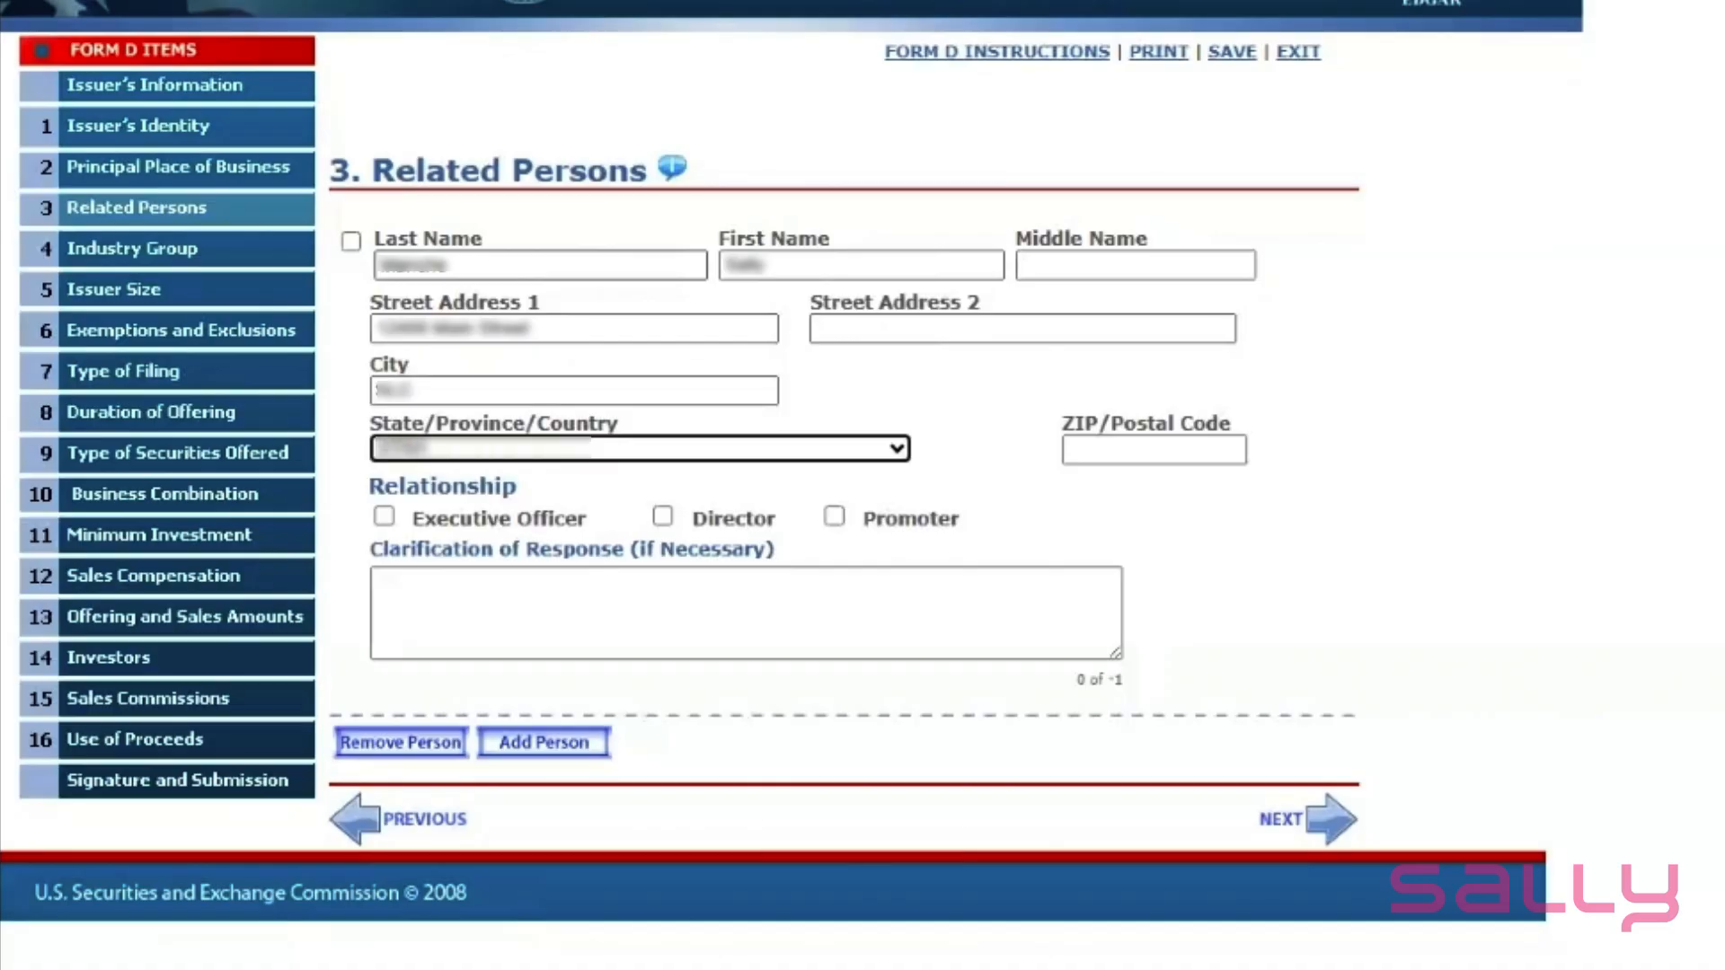
pyautogui.press('Tab')
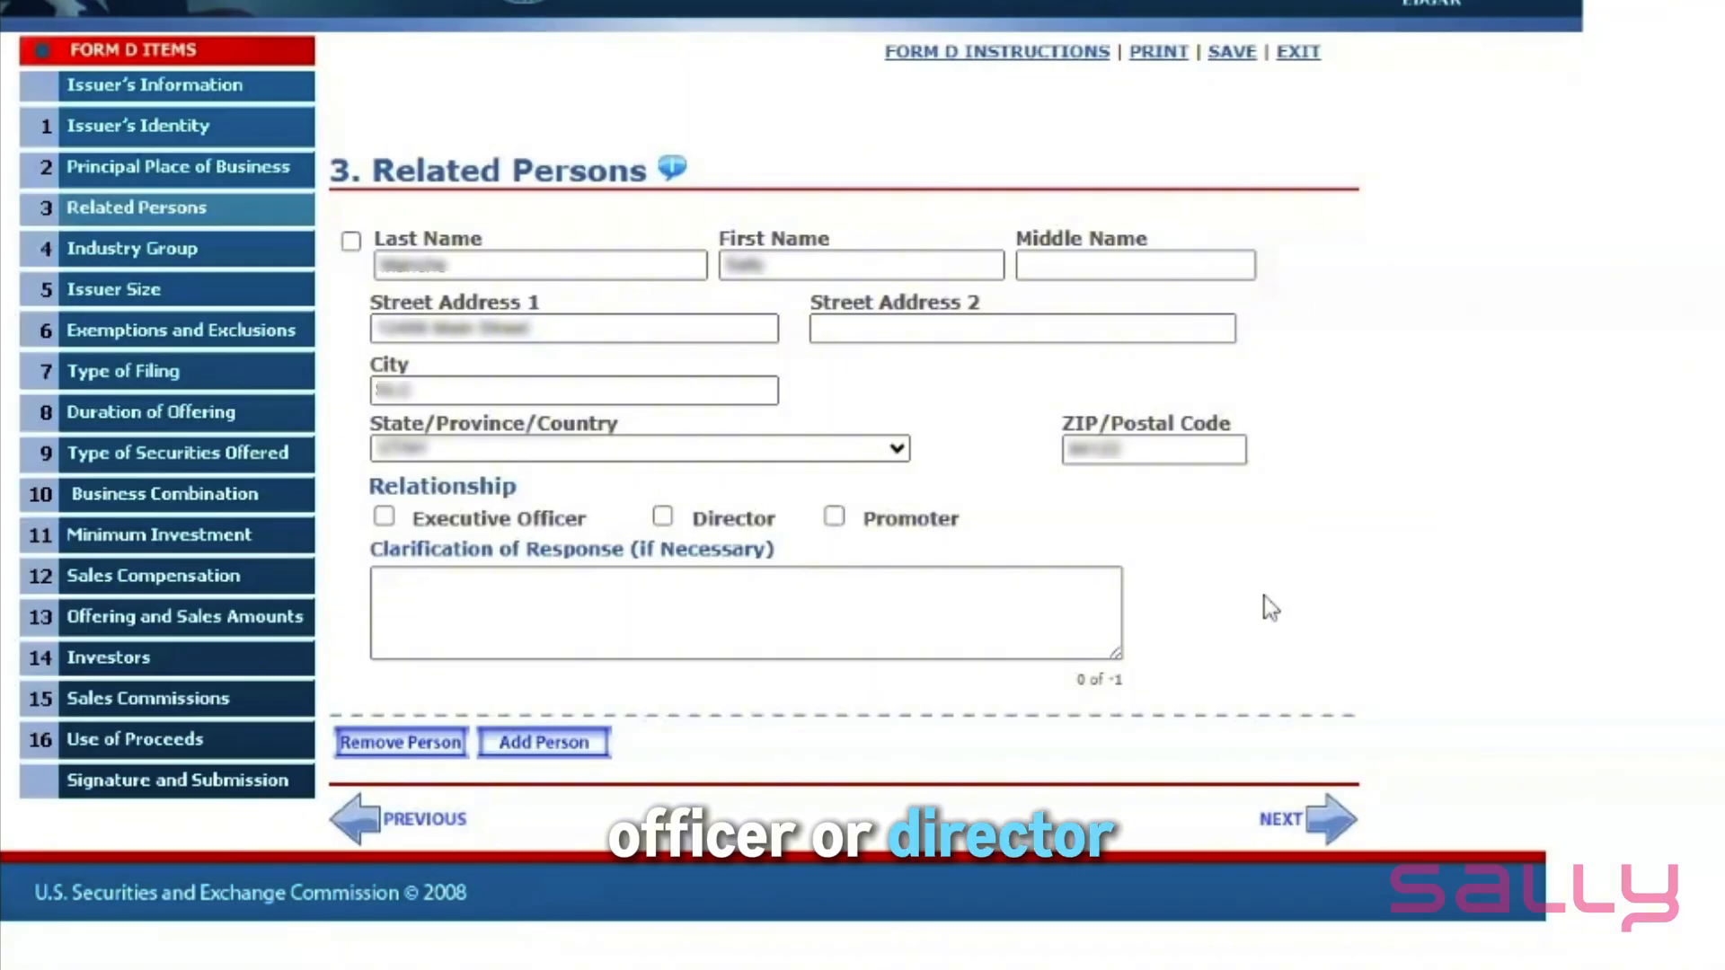
# - Tick Executive Officer as the related person's relationship
pyautogui.click(384, 518)
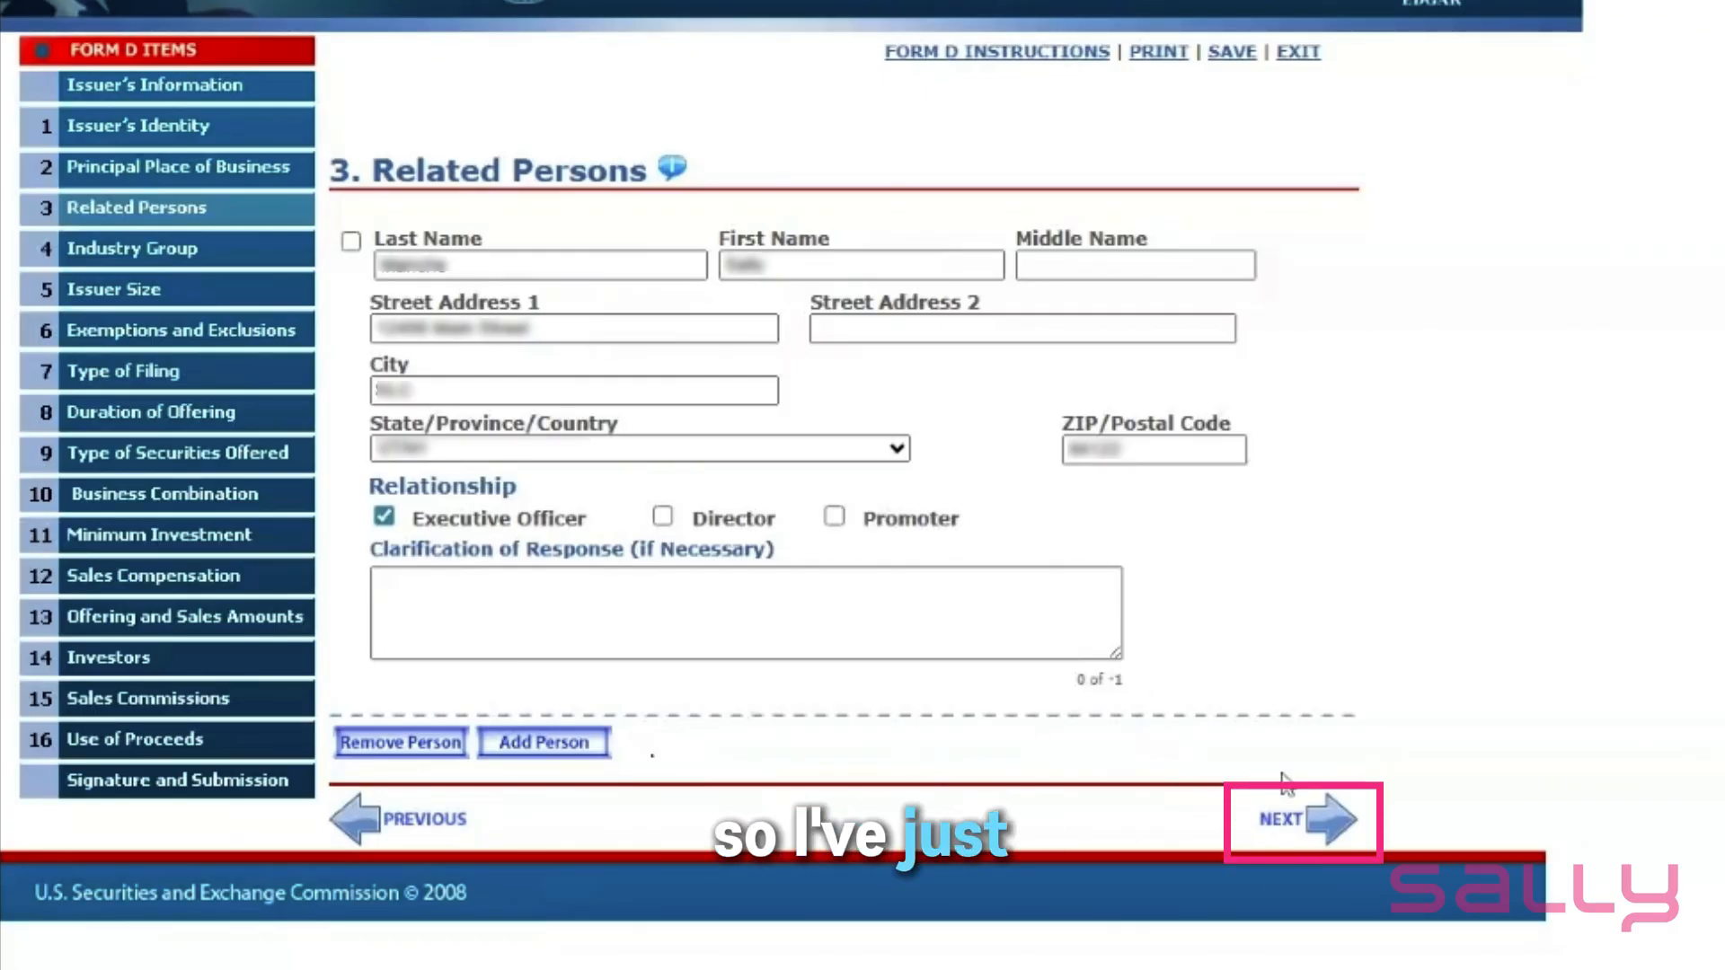
# - Set Industry Group to a pooled fund not registered under the Investment Company Act, type Other Investment Fund
pyautogui.click(1332, 825)
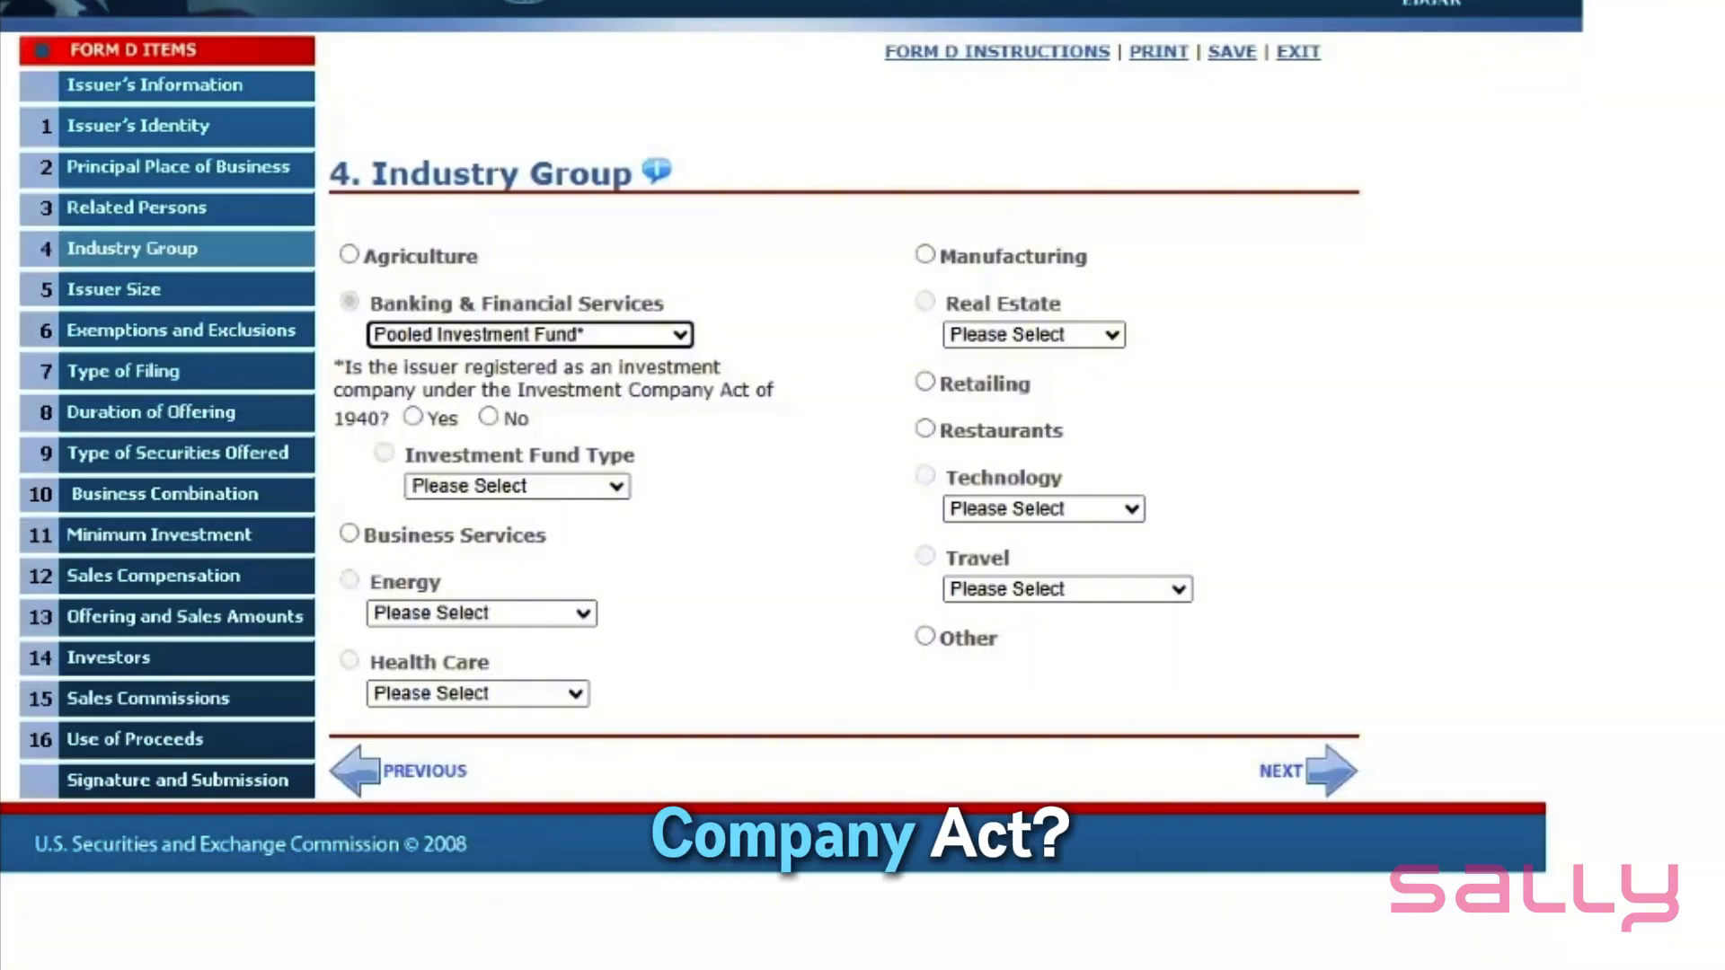
pyautogui.click(489, 418)
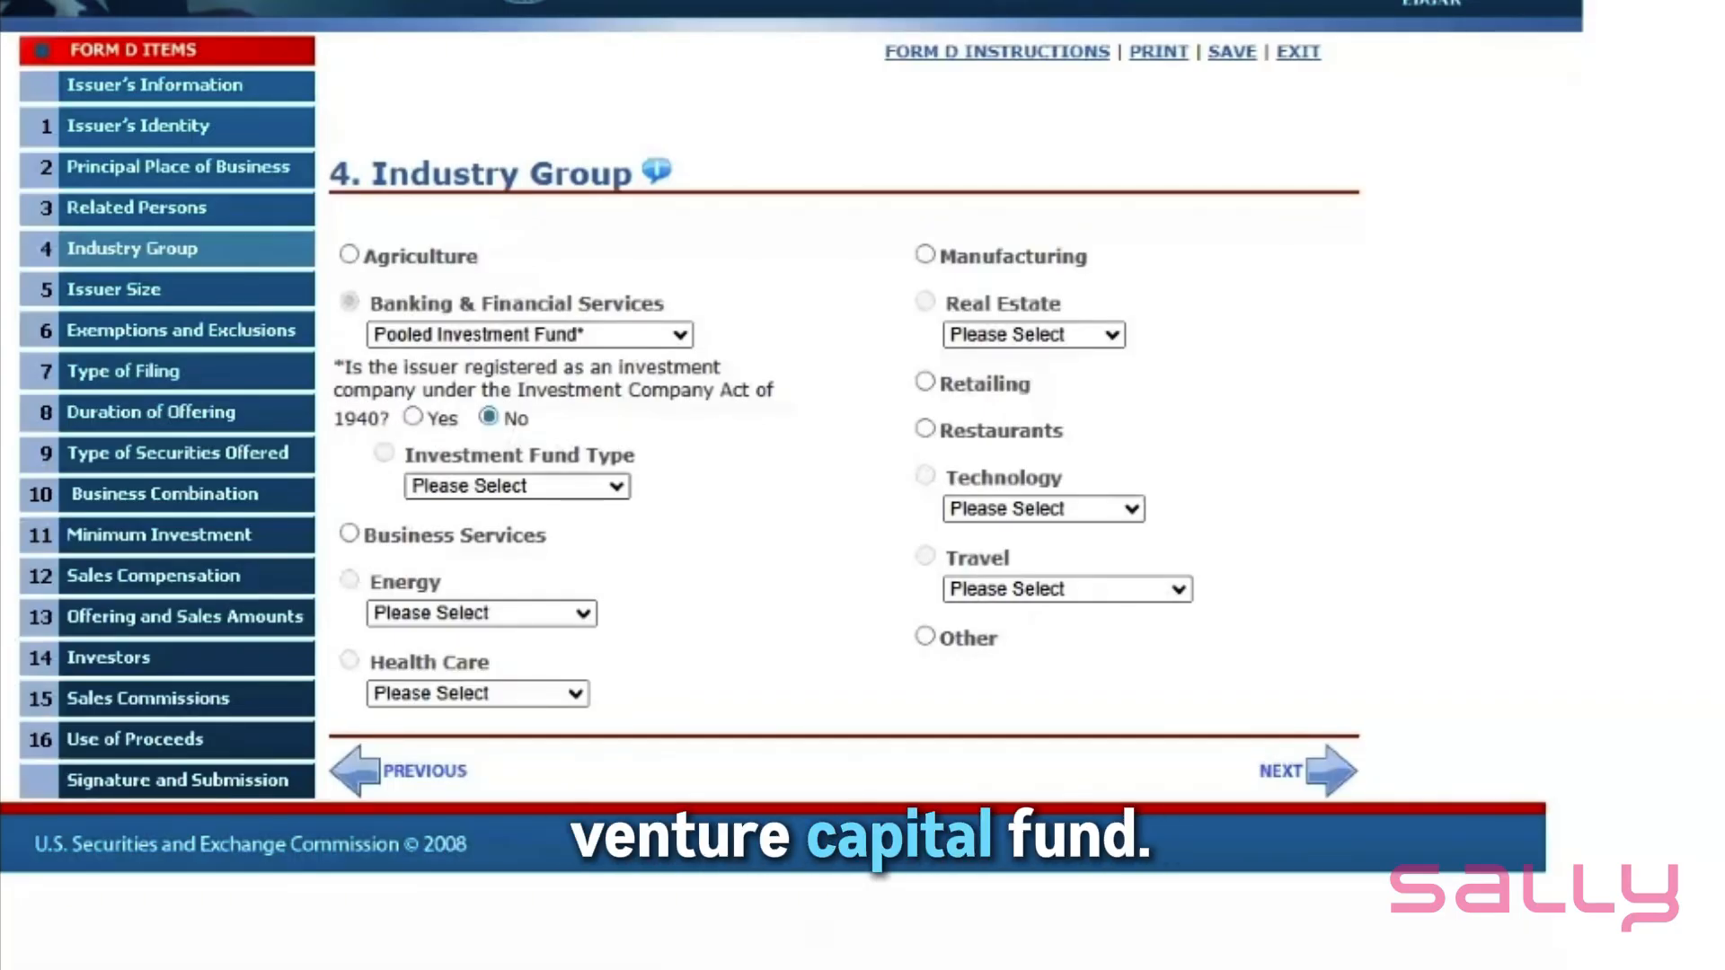
pyautogui.click(517, 595)
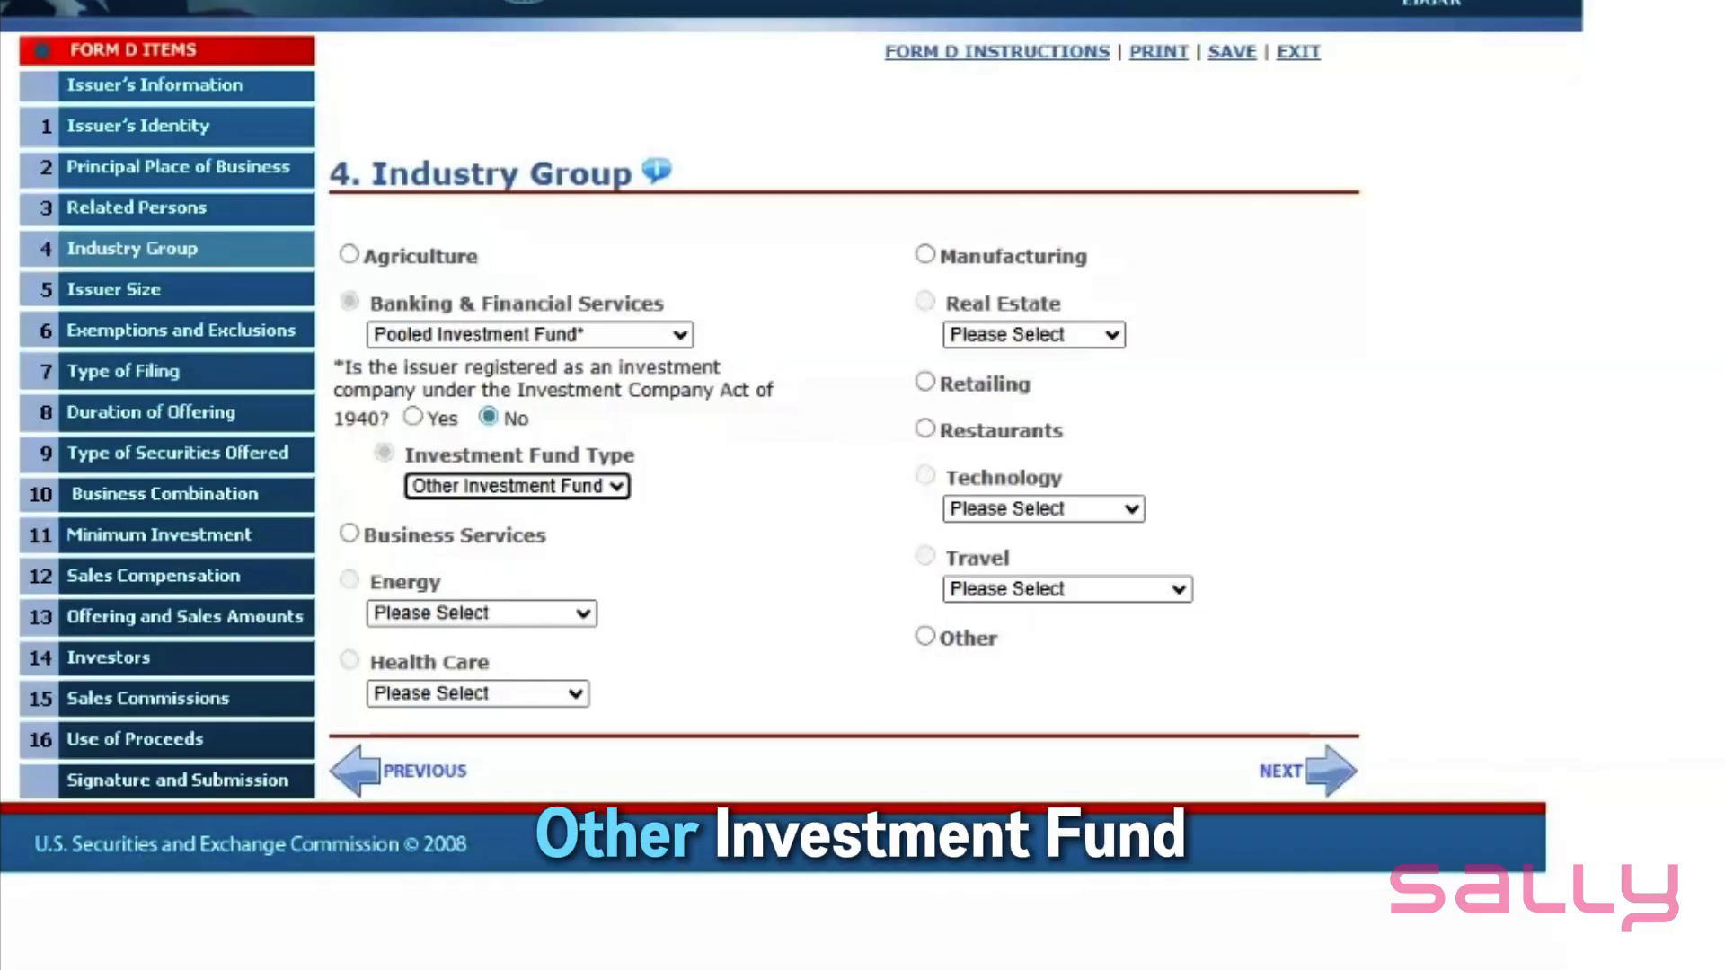
pyautogui.click(1326, 770)
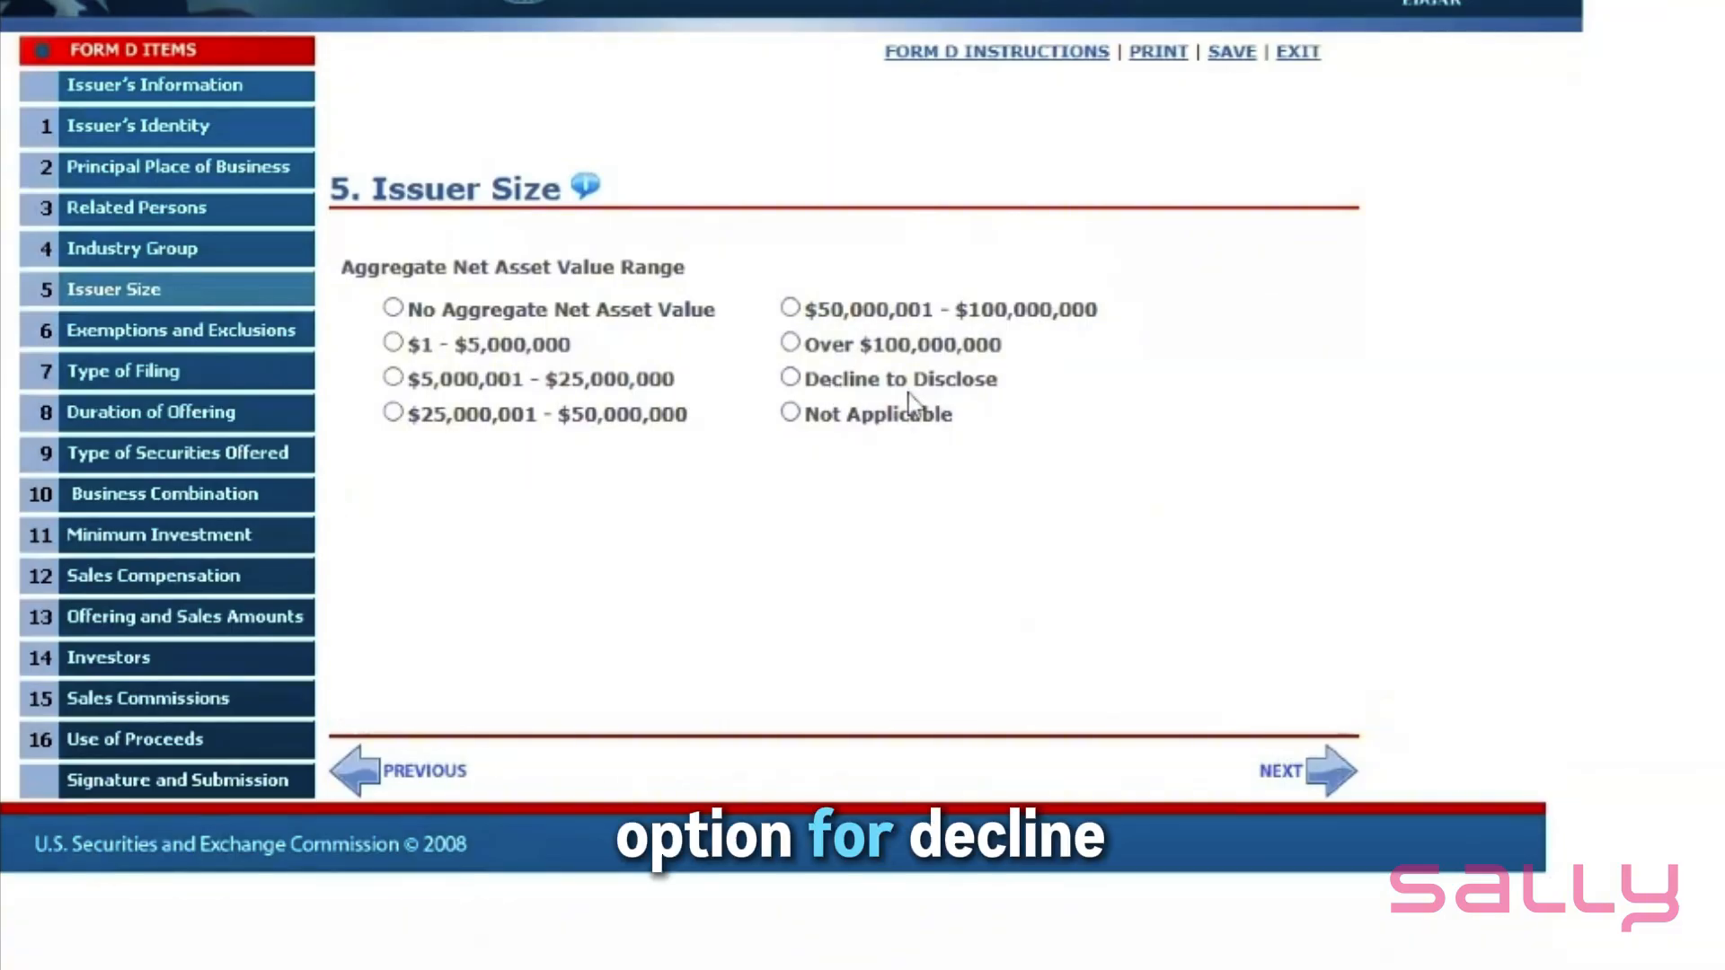
# - Choose Decline to Disclose for the aggregate net asset value range and continue
pyautogui.click(792, 379)
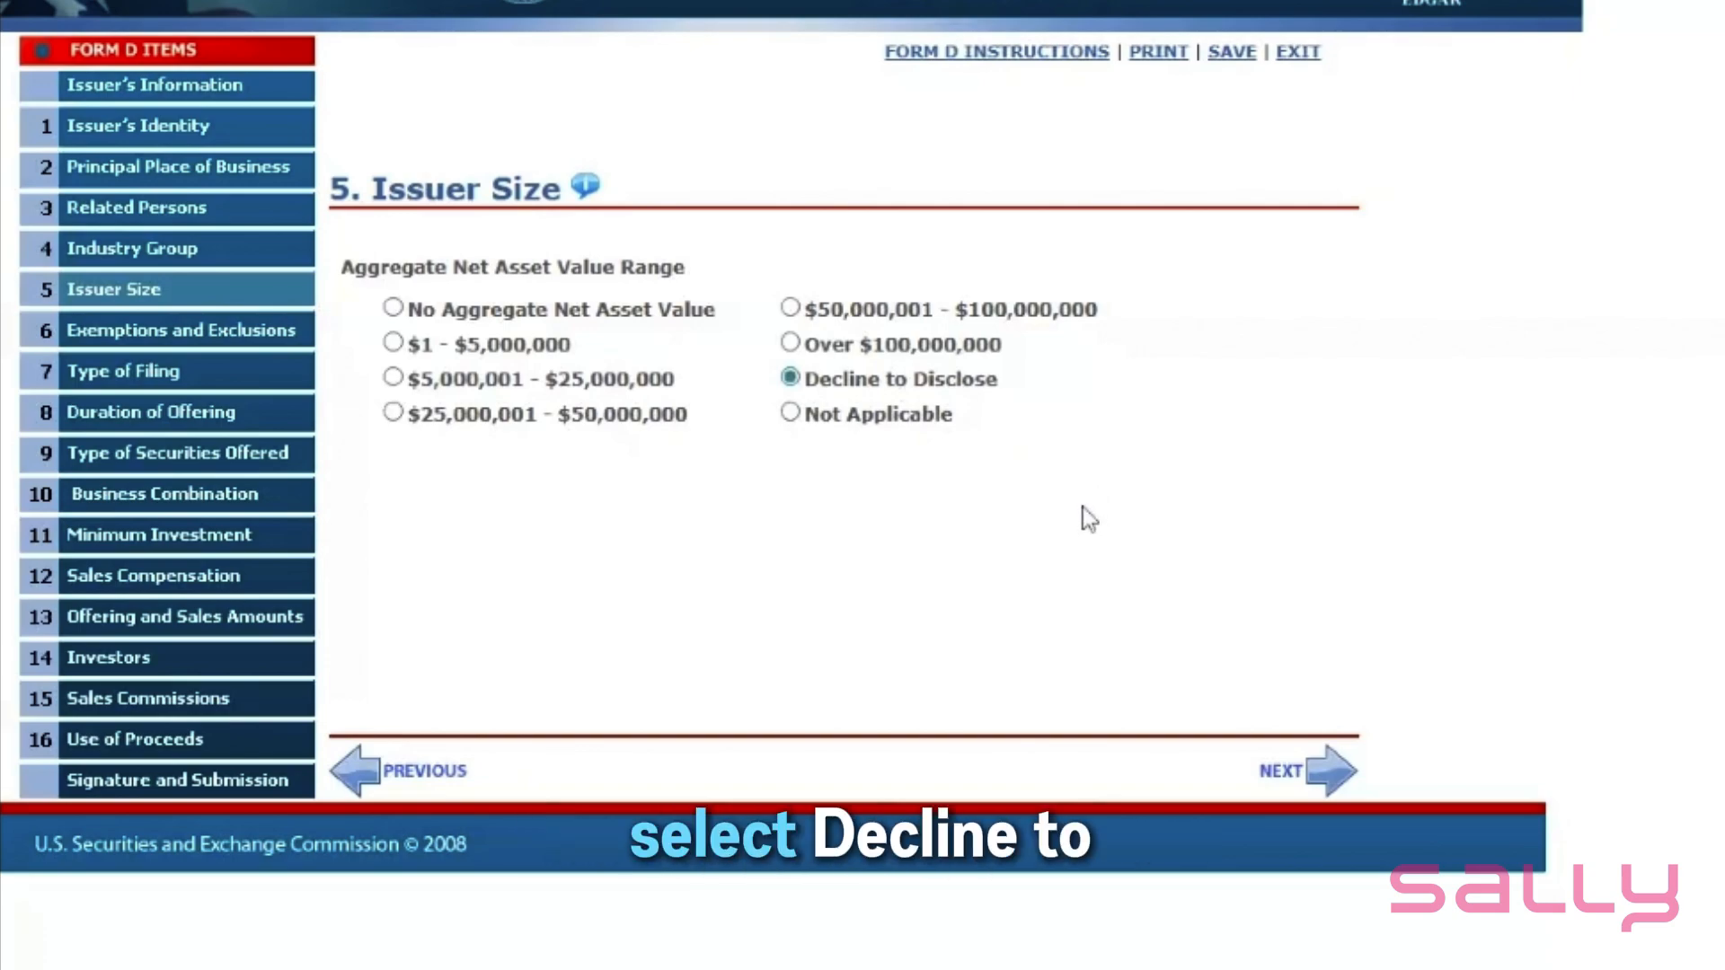
pyautogui.click(1328, 778)
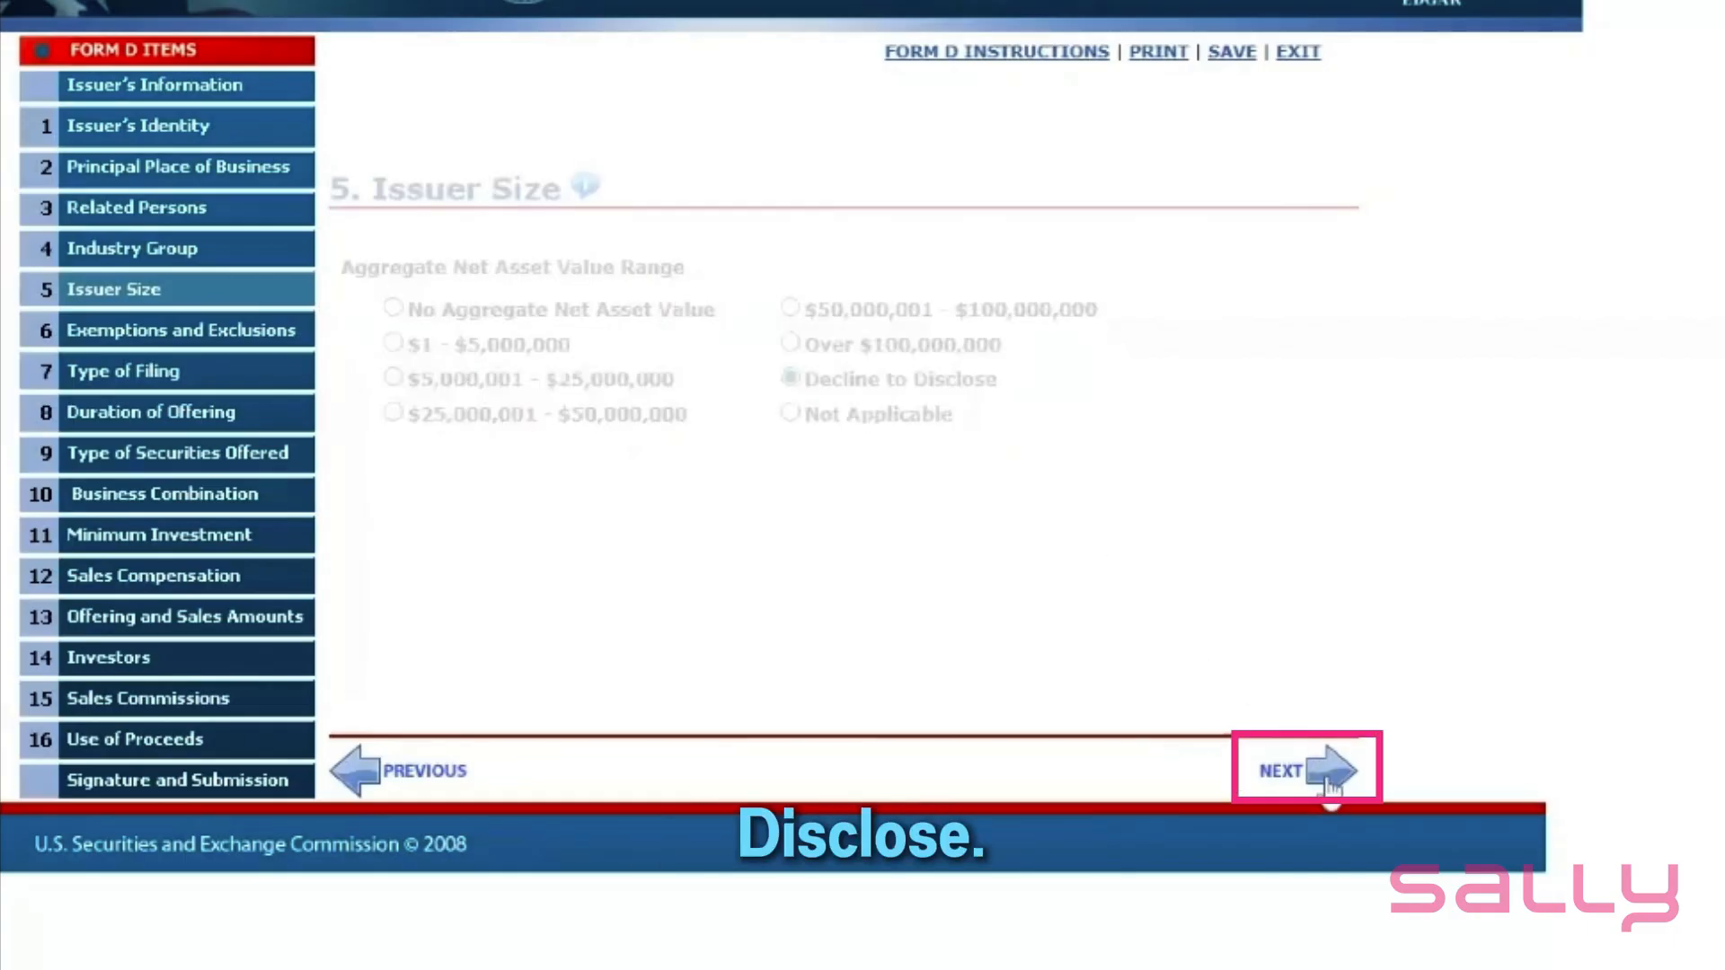
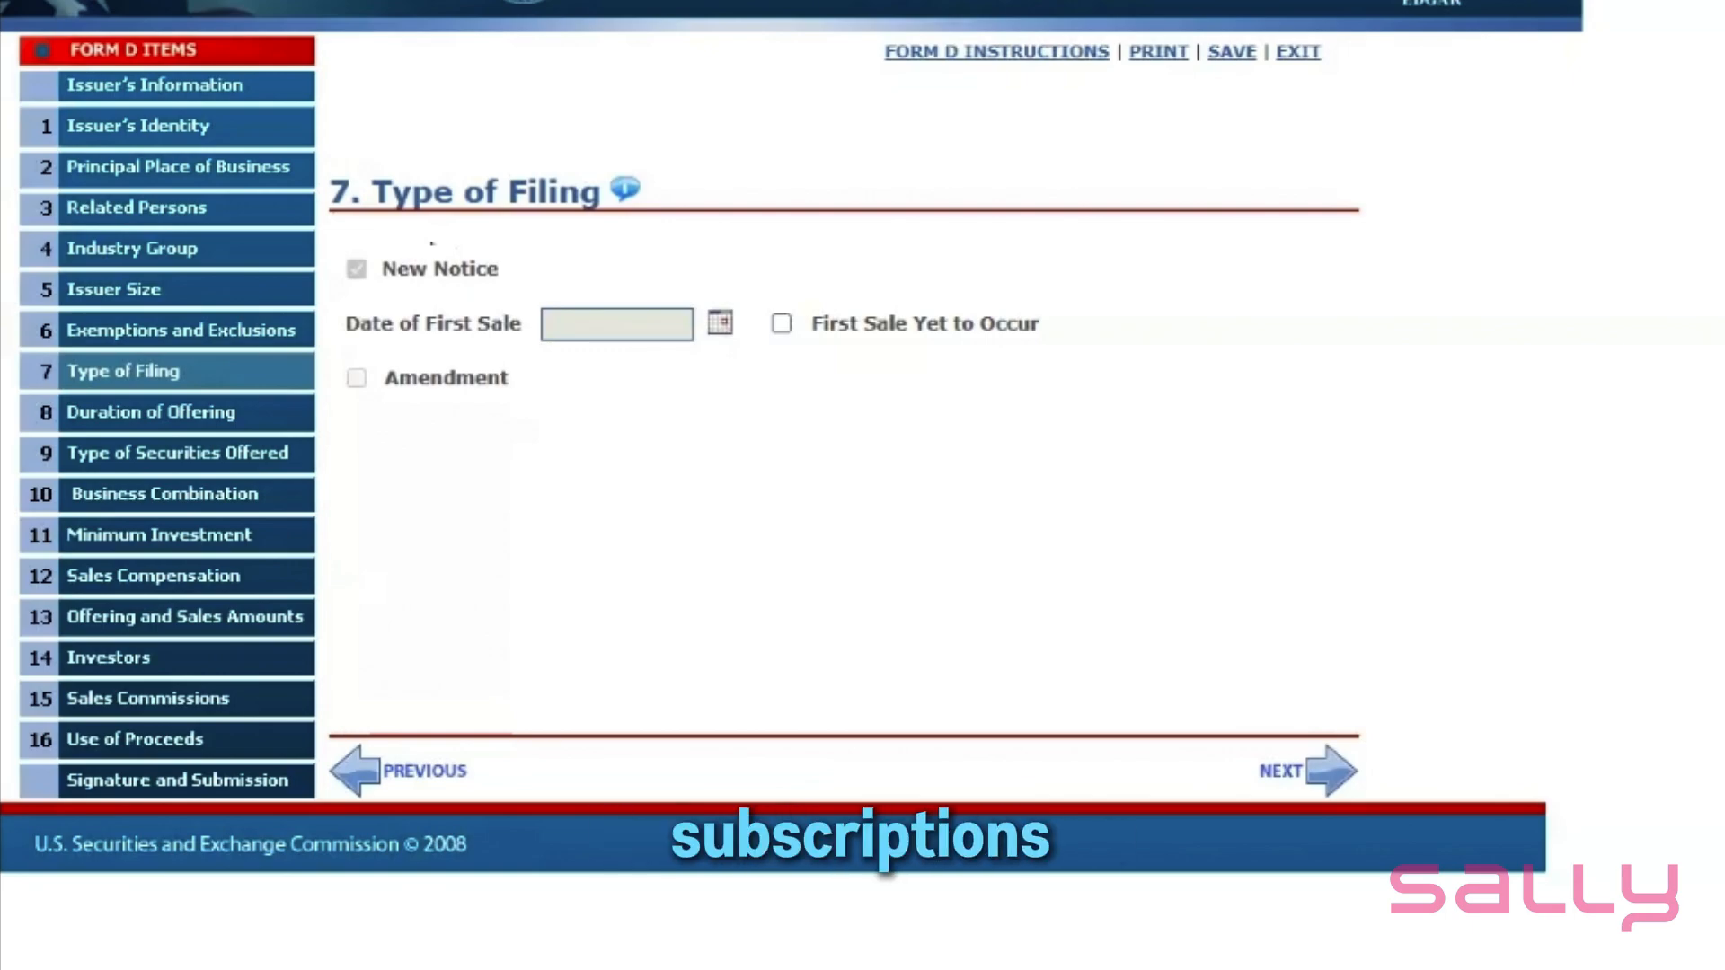
# - Set the Date of First Sale to 10/14/2025 and answer No to the offering lasting over one year
pyautogui.click(721, 322)
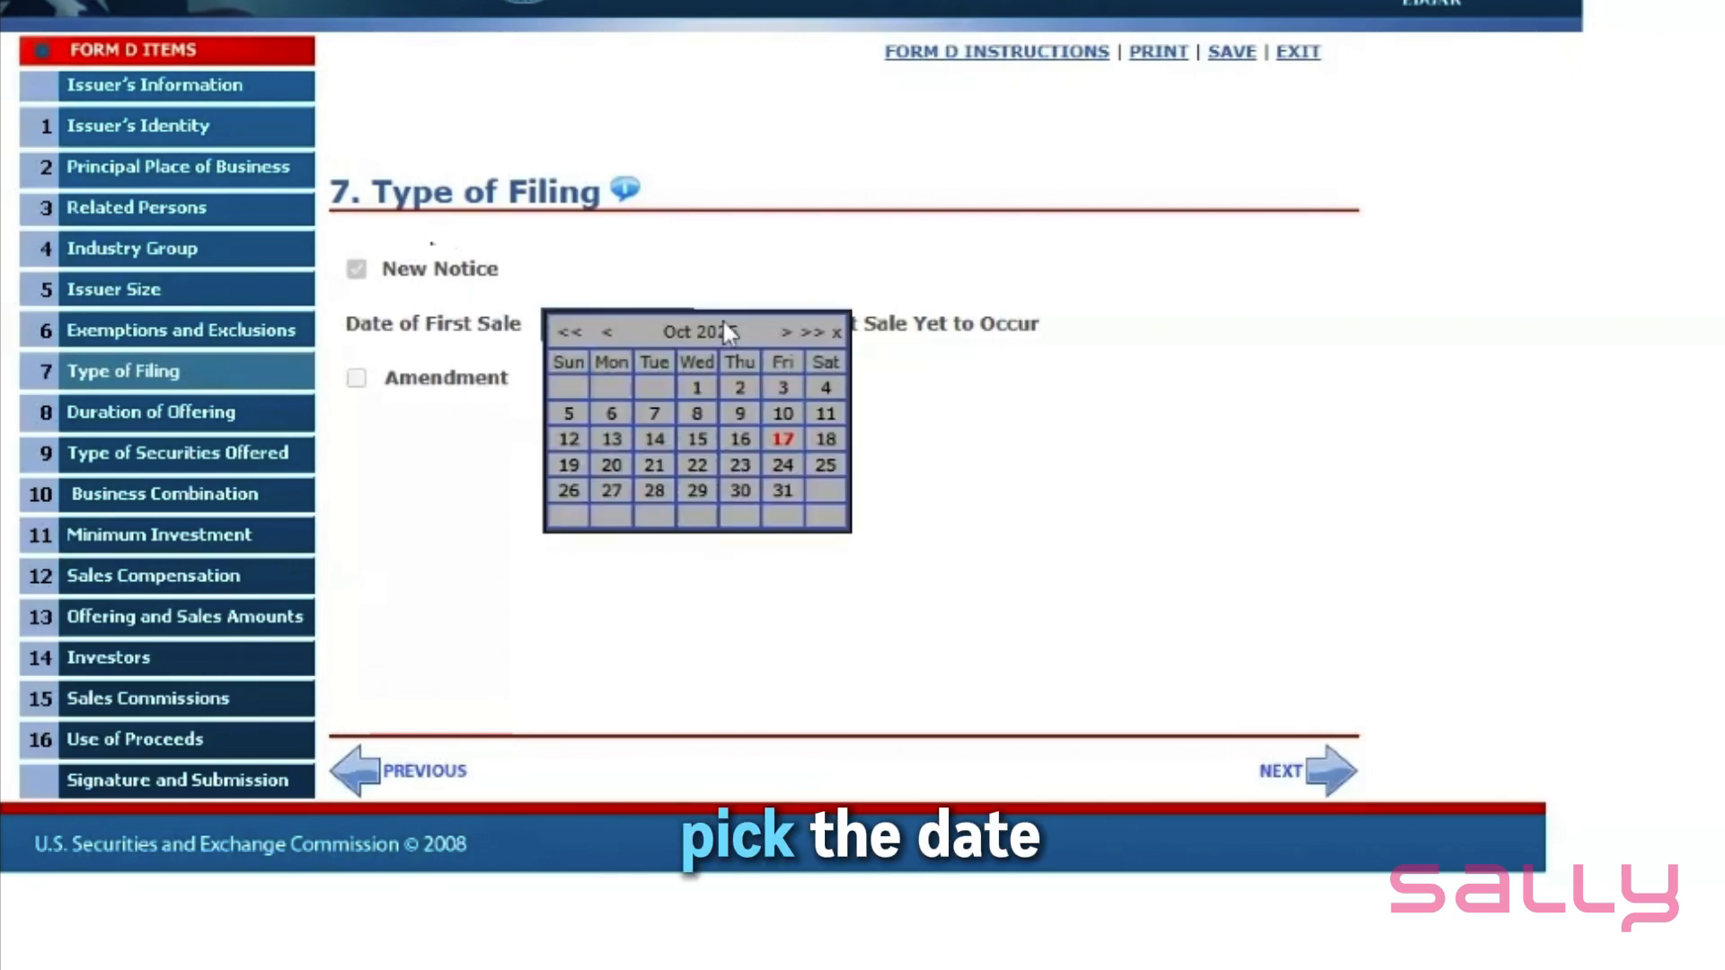
pyautogui.click(655, 440)
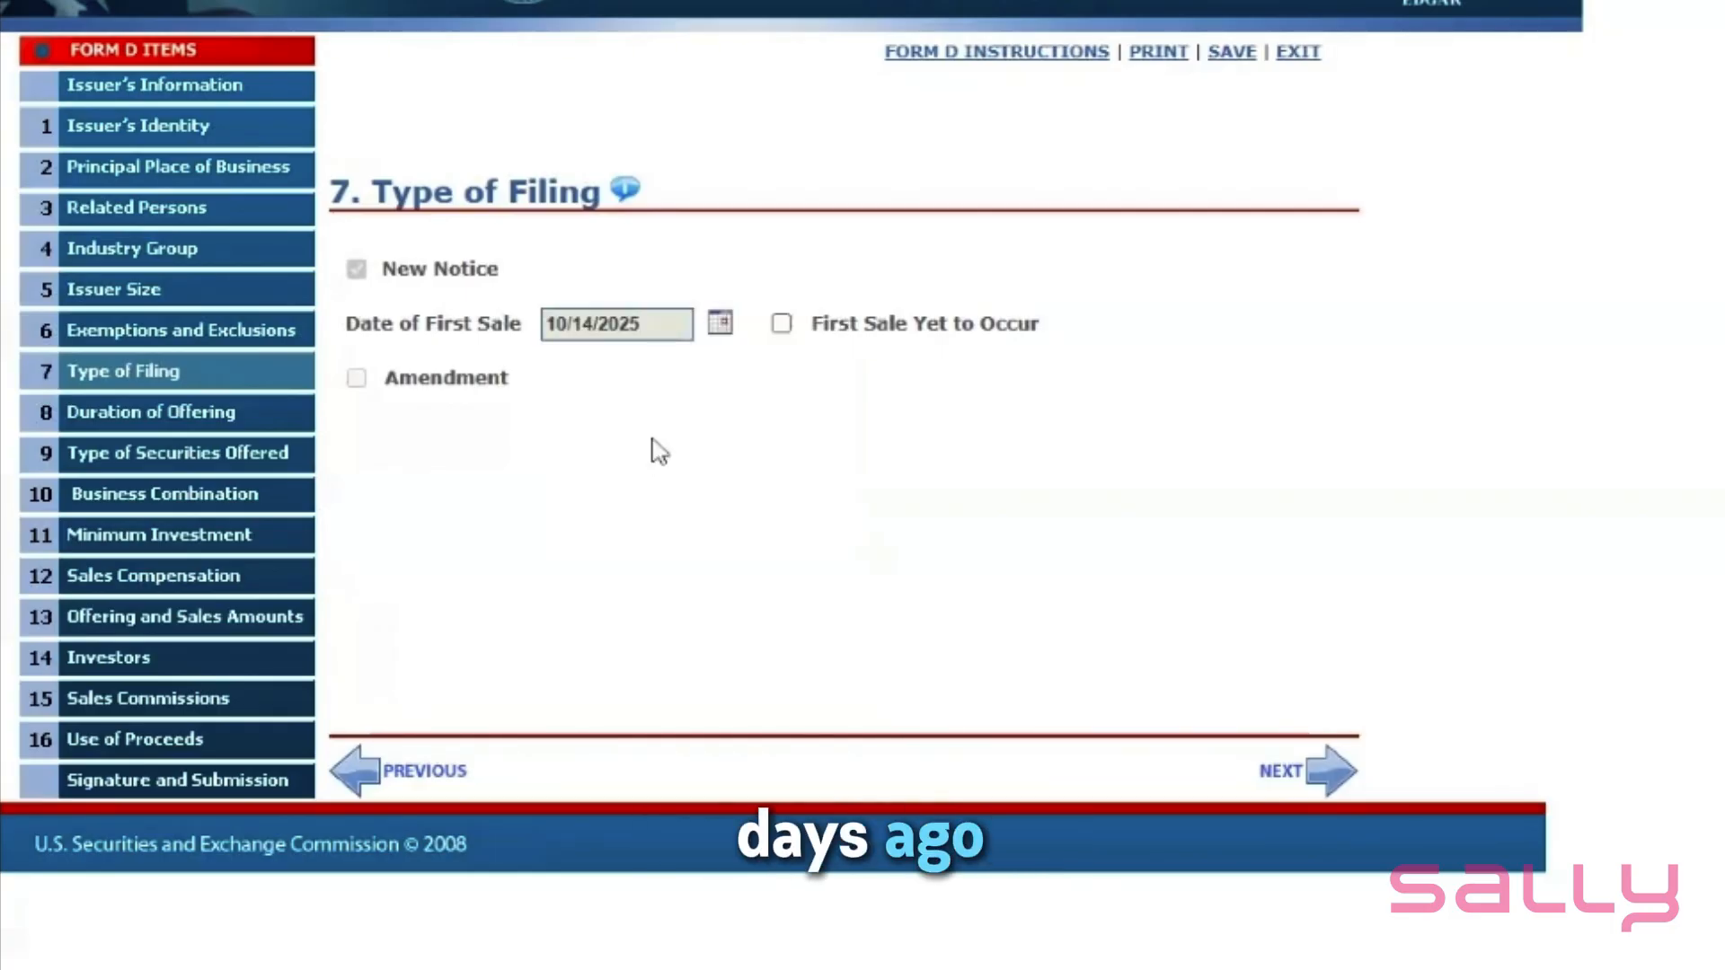
pyautogui.click(1337, 775)
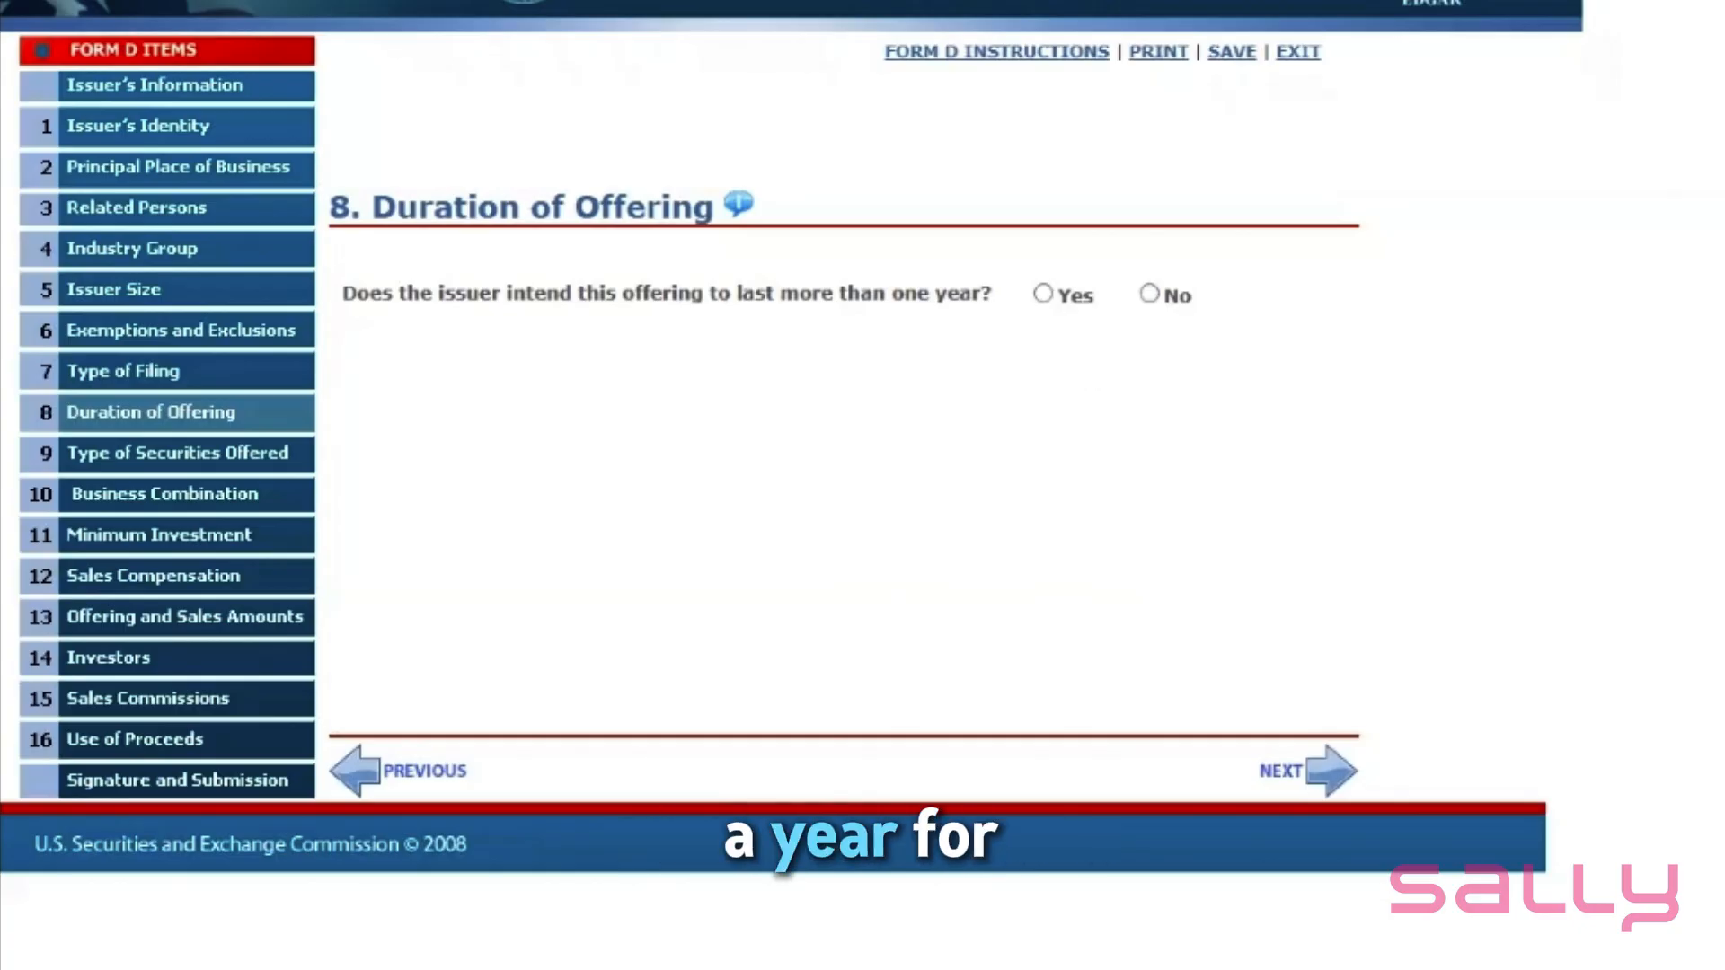
pyautogui.click(1150, 294)
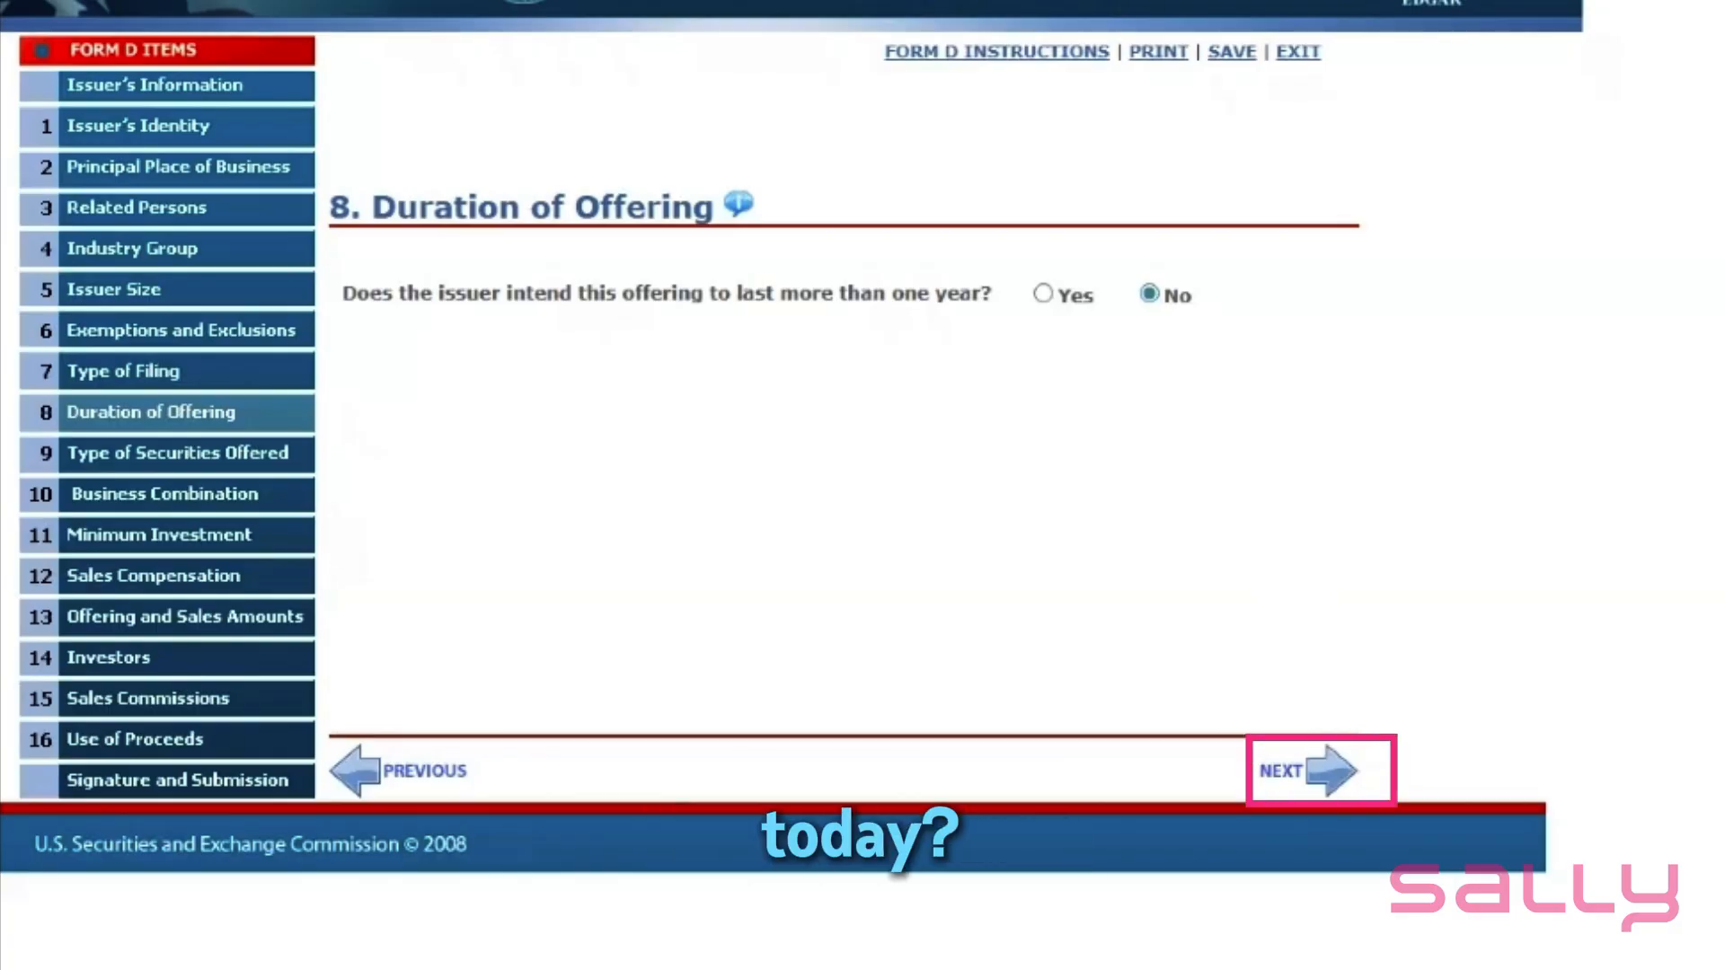
pyautogui.click(1331, 775)
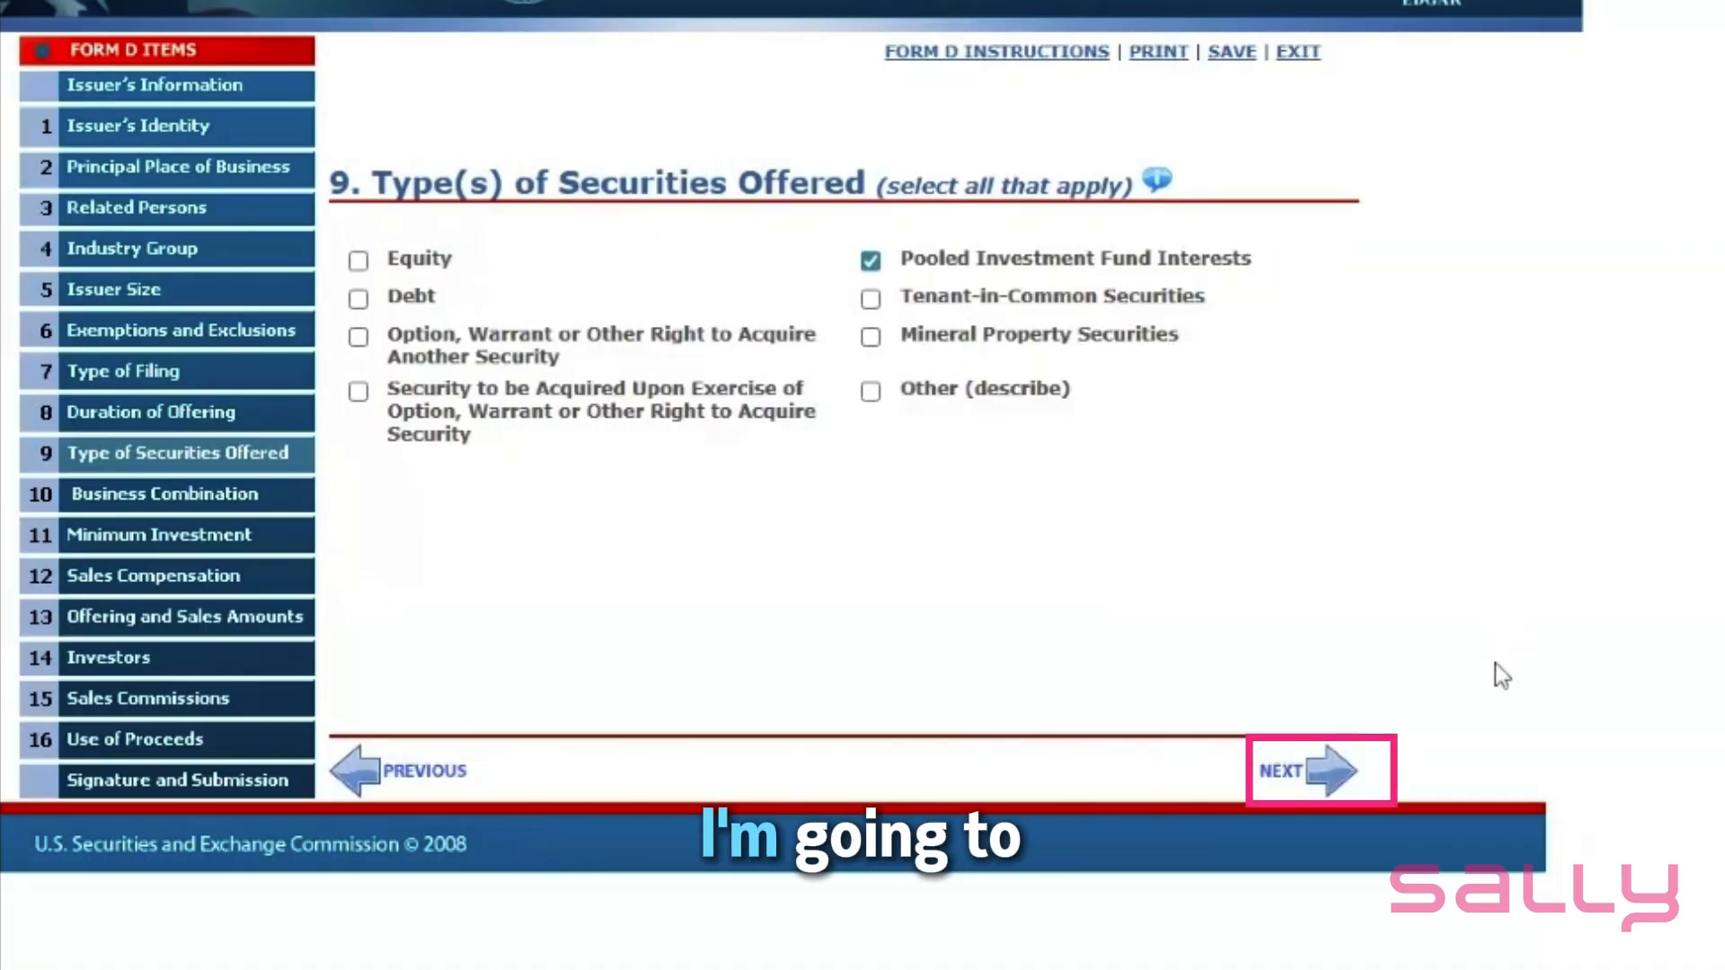
# - Keep Pooled Investment Fund Interests and answer No to the business combination transaction question
pyautogui.click(1337, 780)
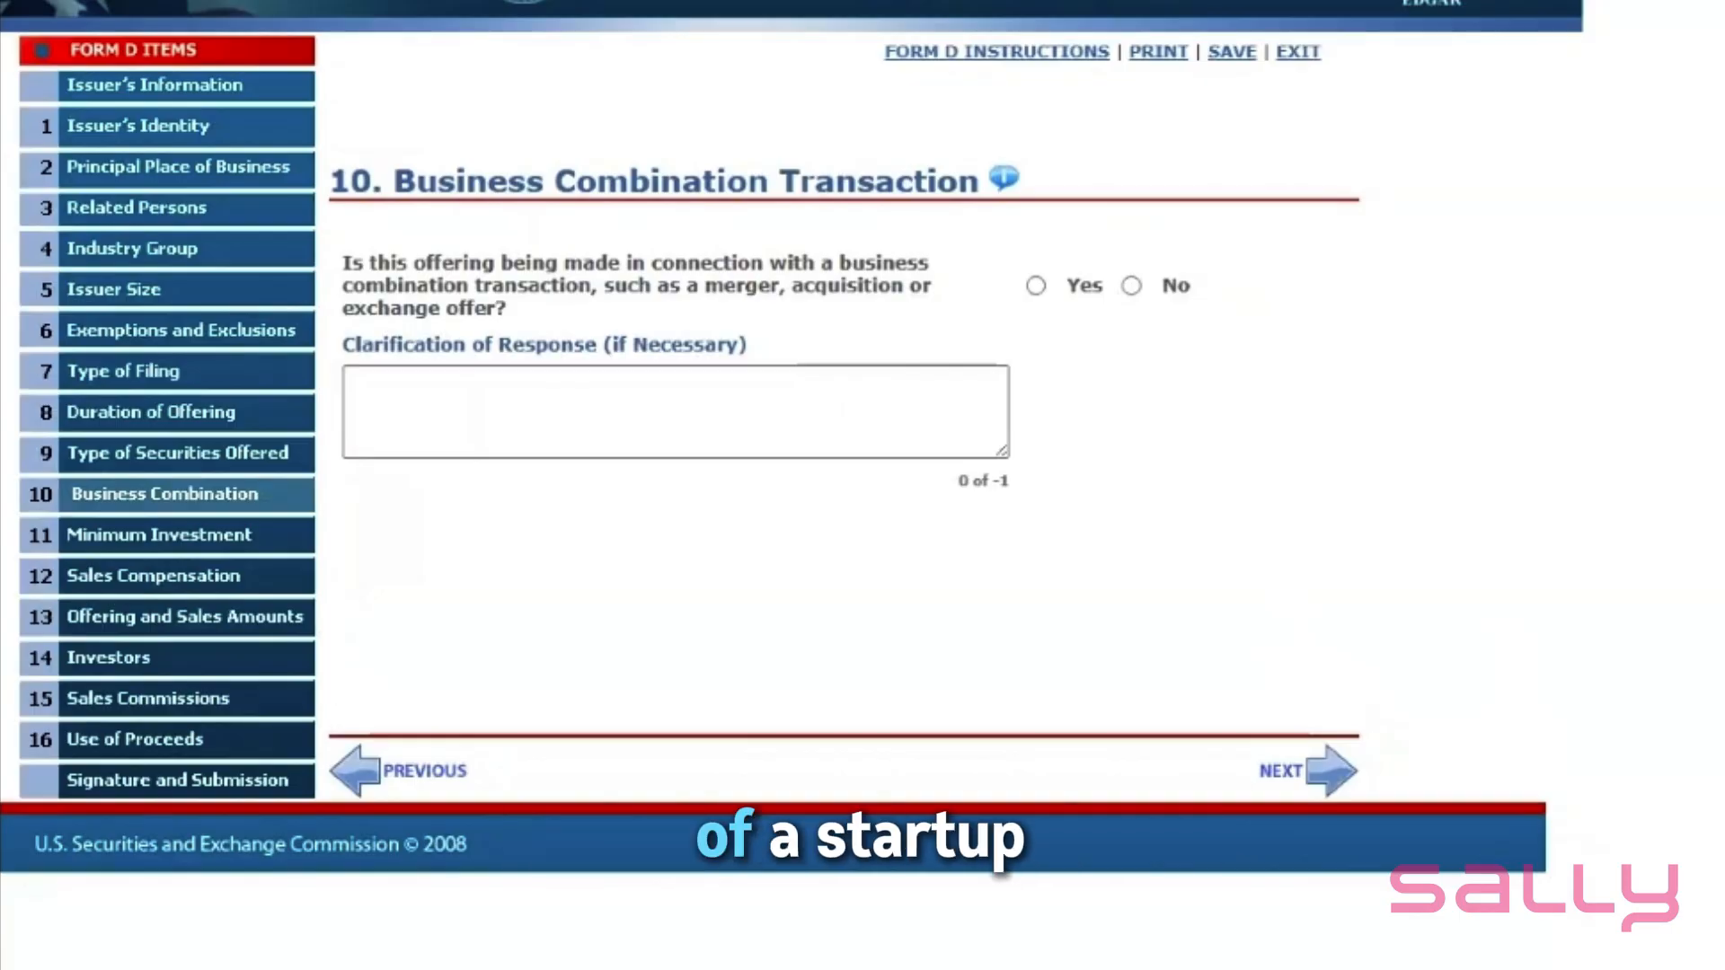
pyautogui.click(1132, 286)
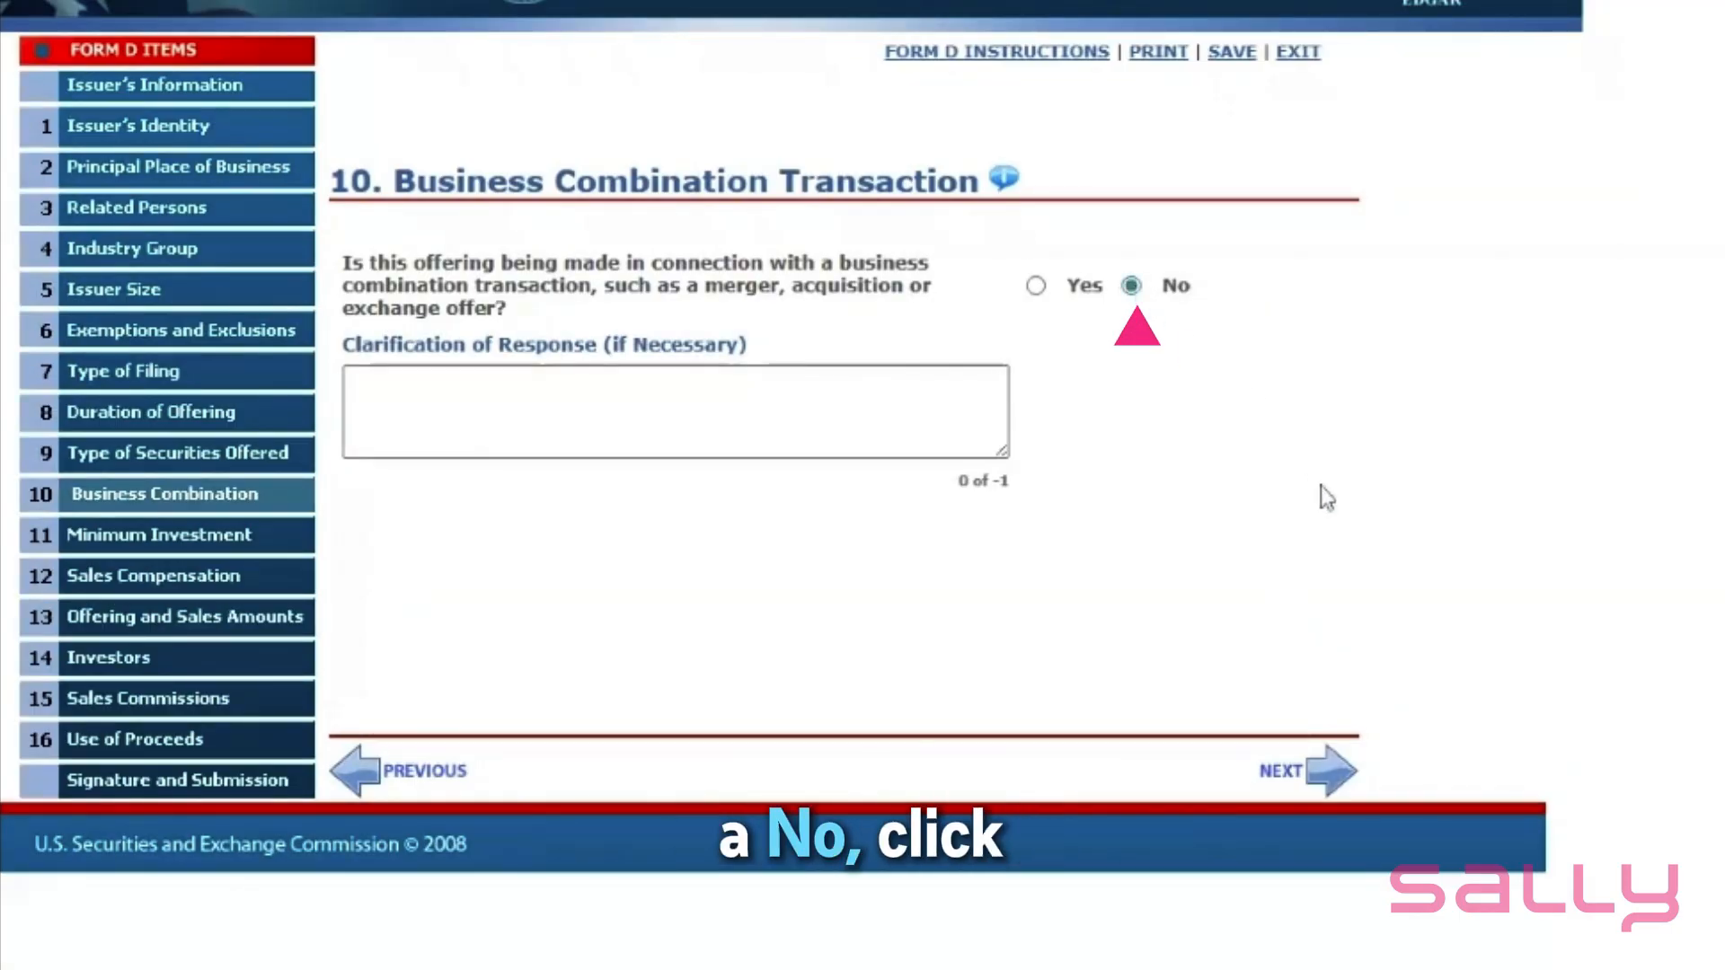
pyautogui.click(1330, 782)
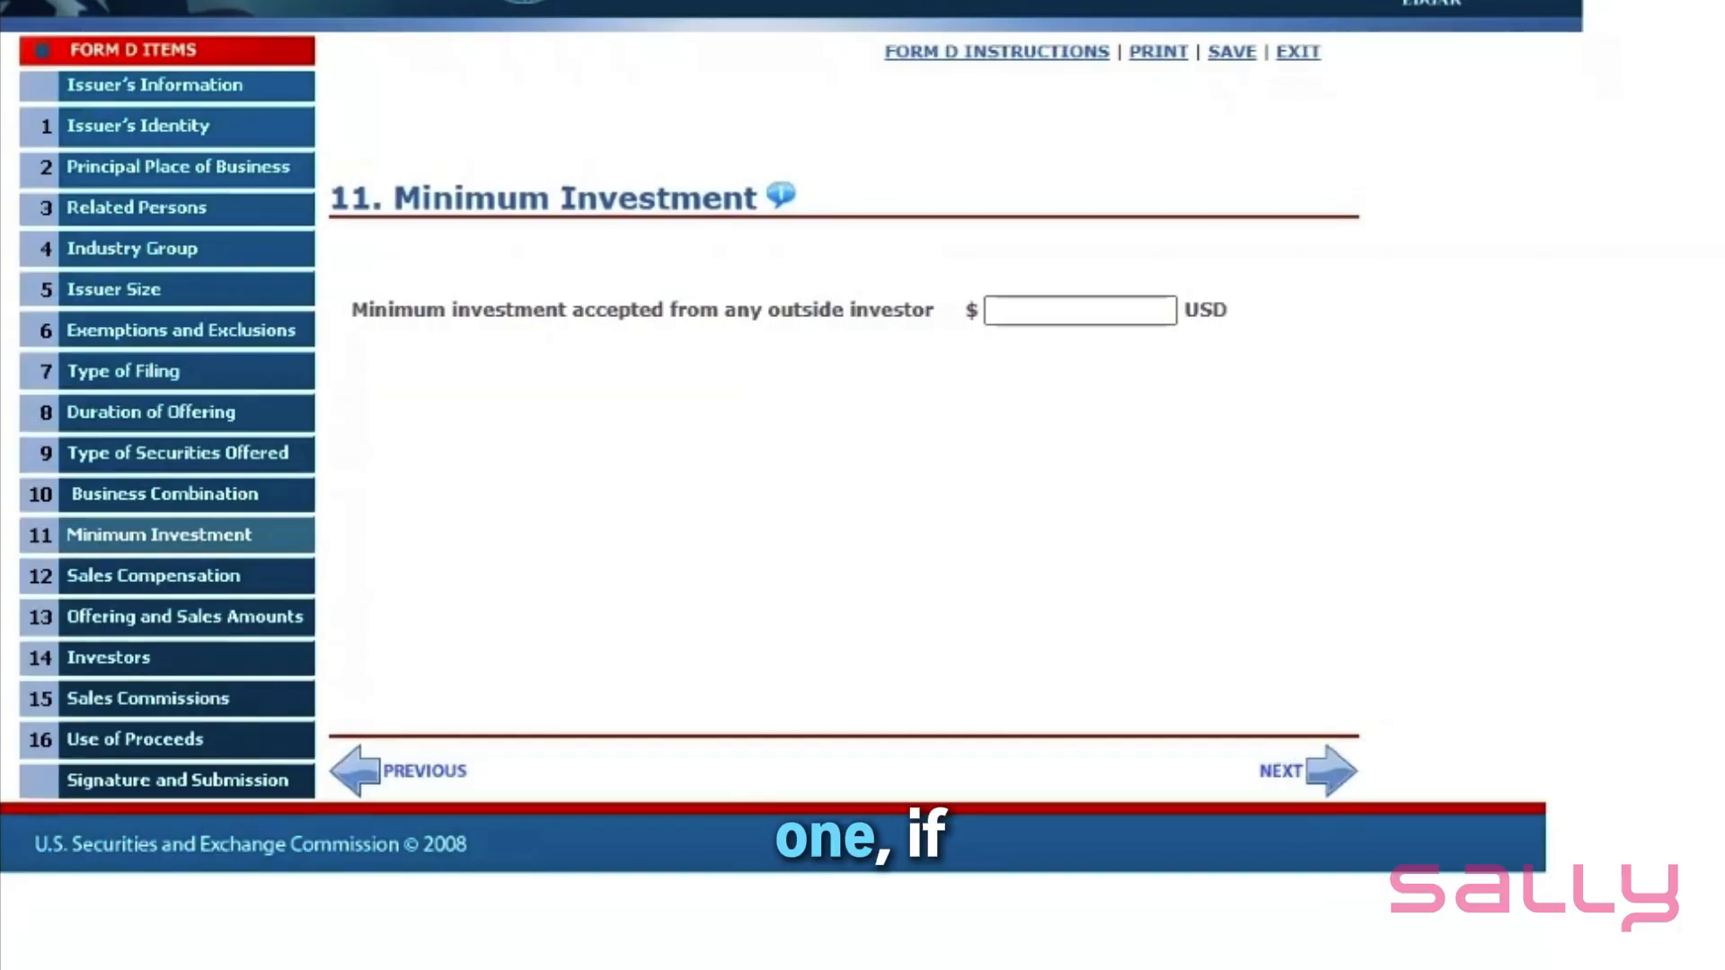
# - Enter 1000 USD as the minimum investment accepted from any outside investor
pyautogui.click(1082, 311)
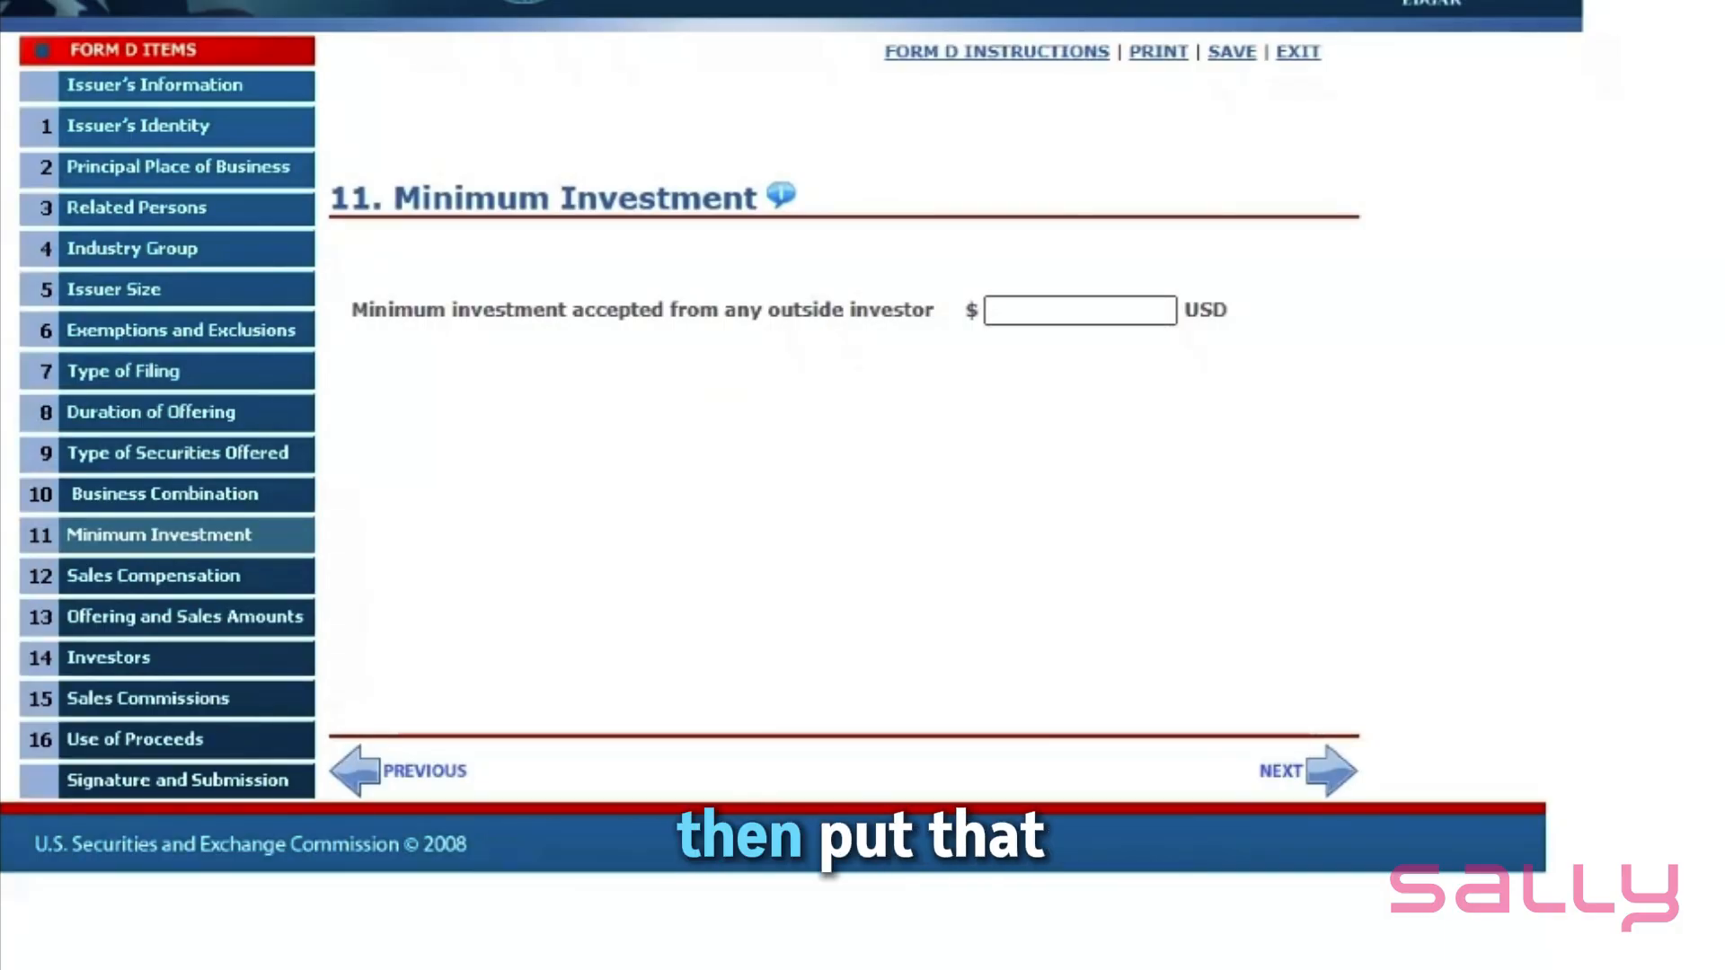
pyautogui.write('1000')
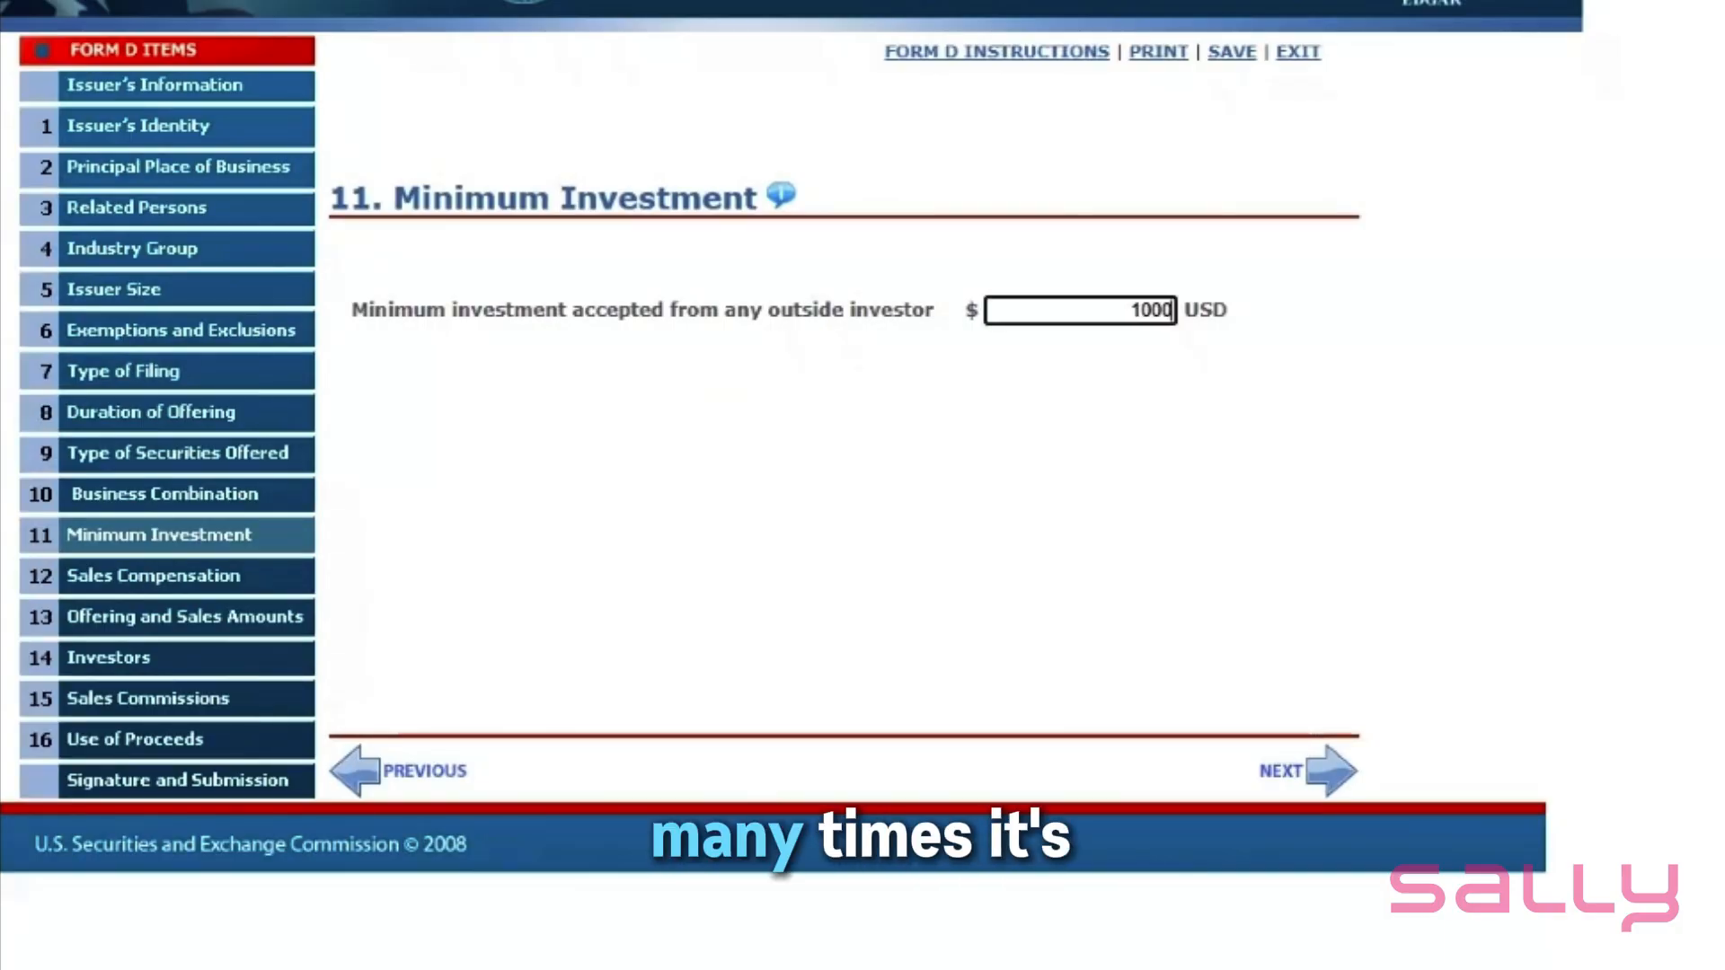
pyautogui.click(1190, 523)
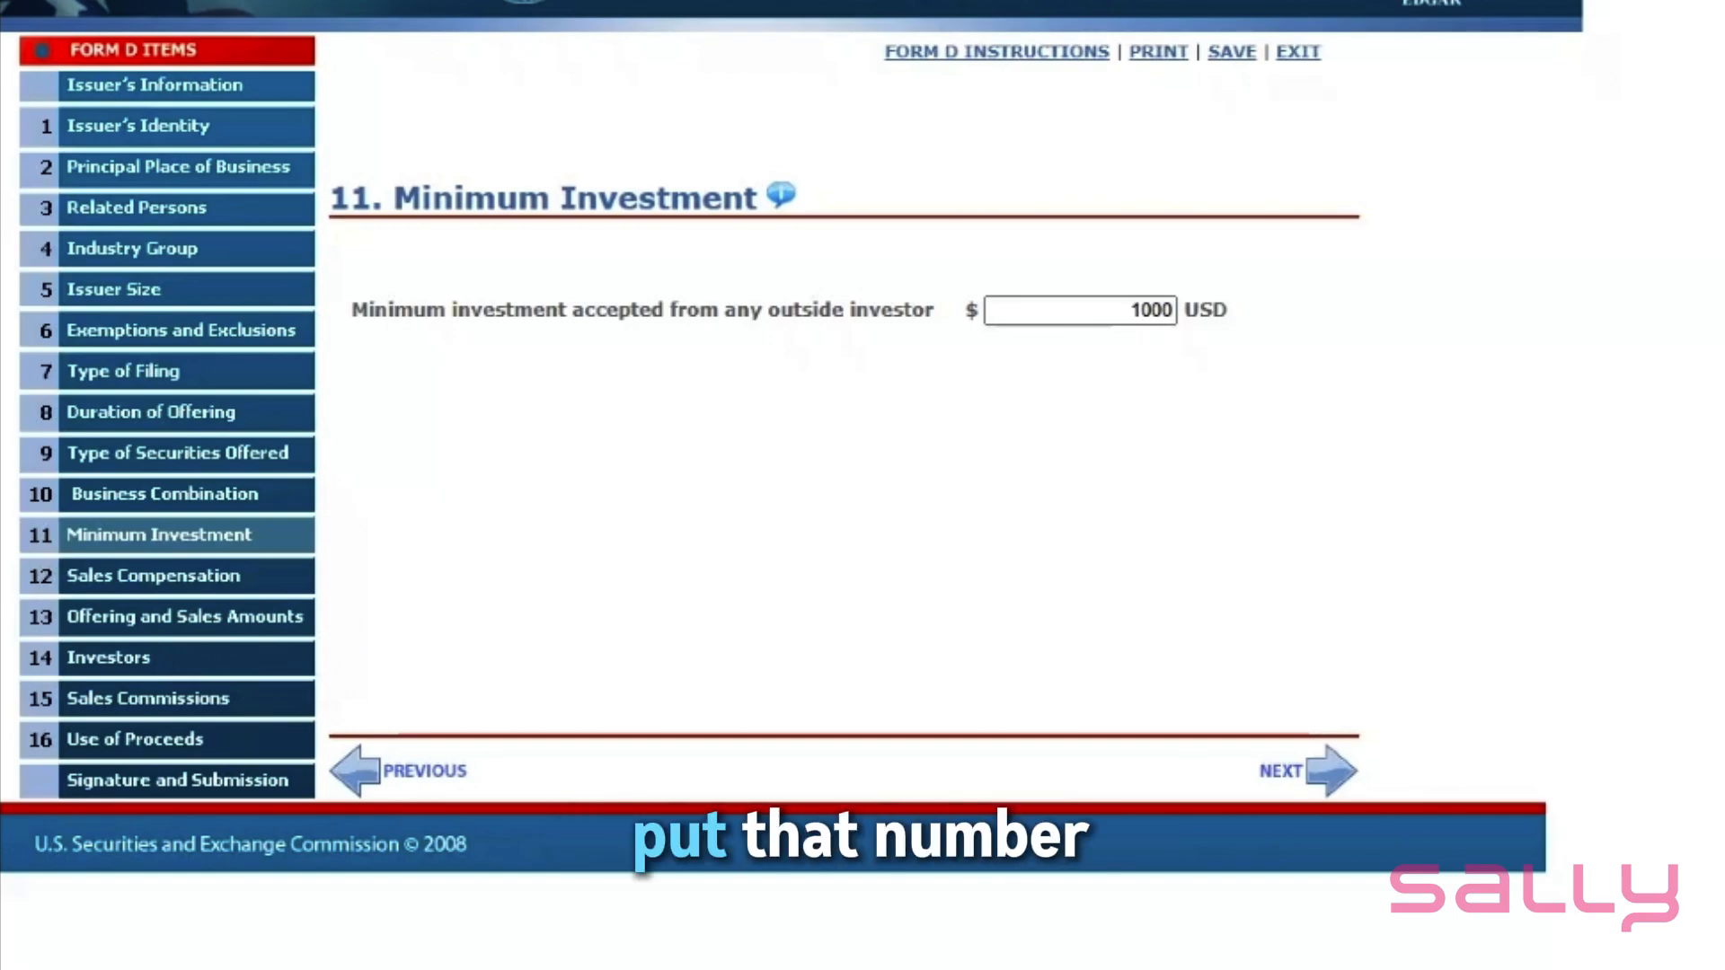
pyautogui.click(1339, 781)
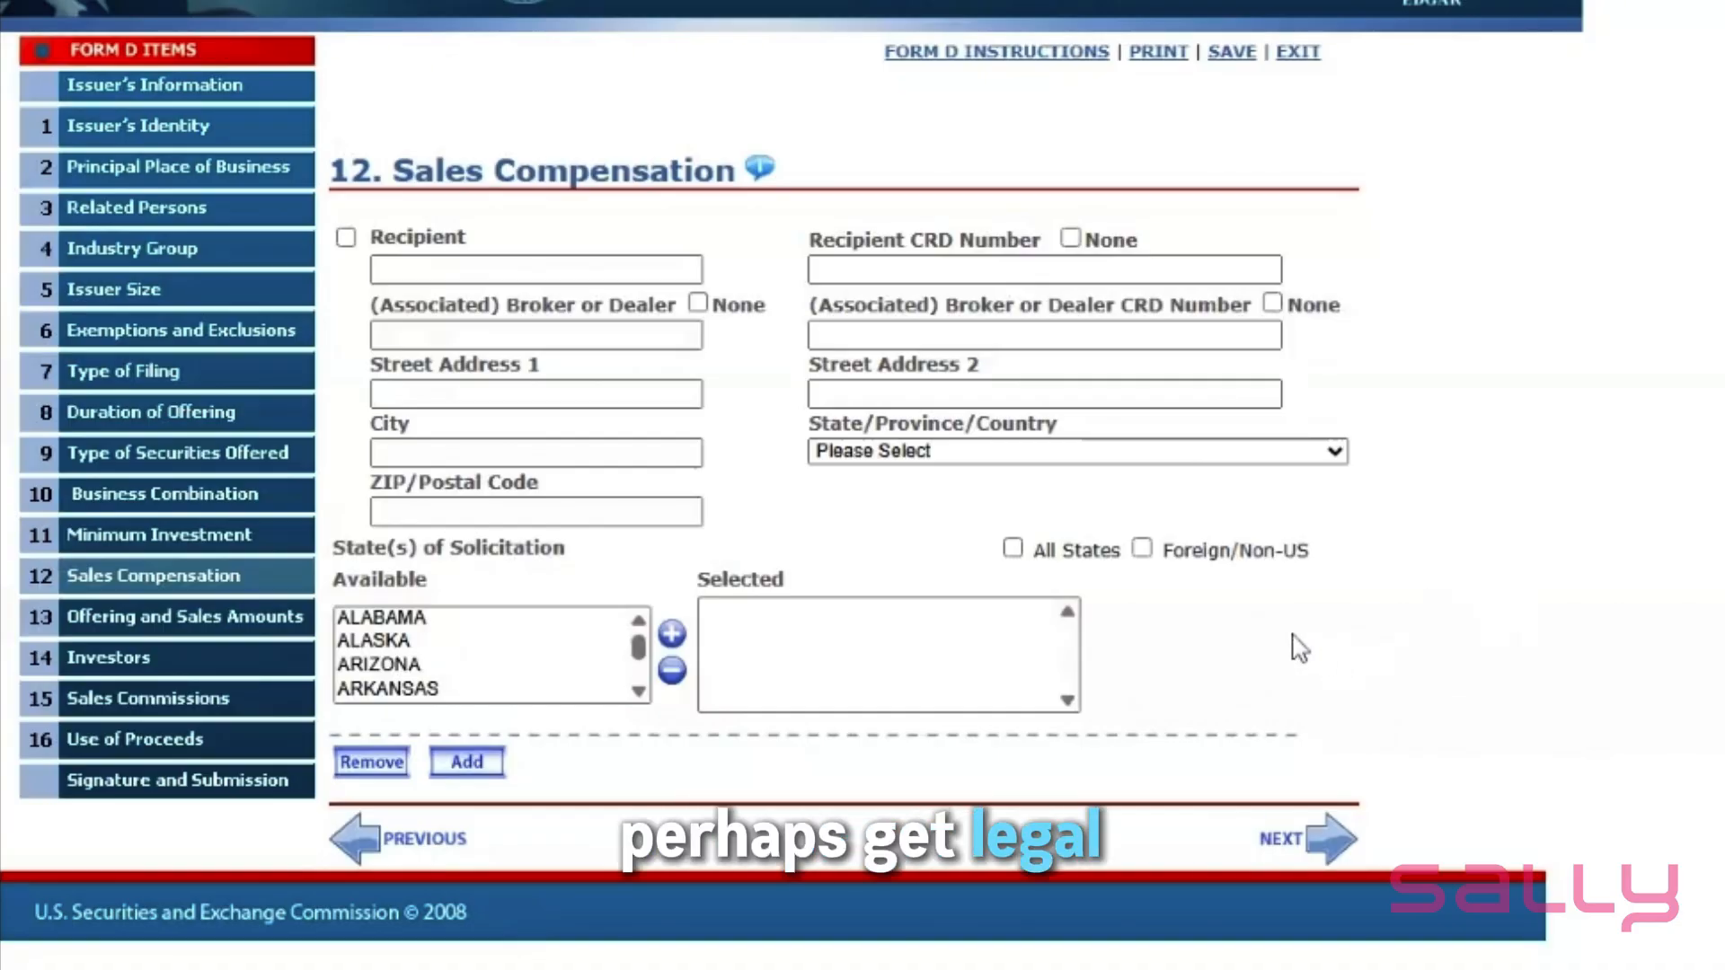
# - Review the field help for Total Offering Amount and Total Amount Sold
pyautogui.click(1326, 852)
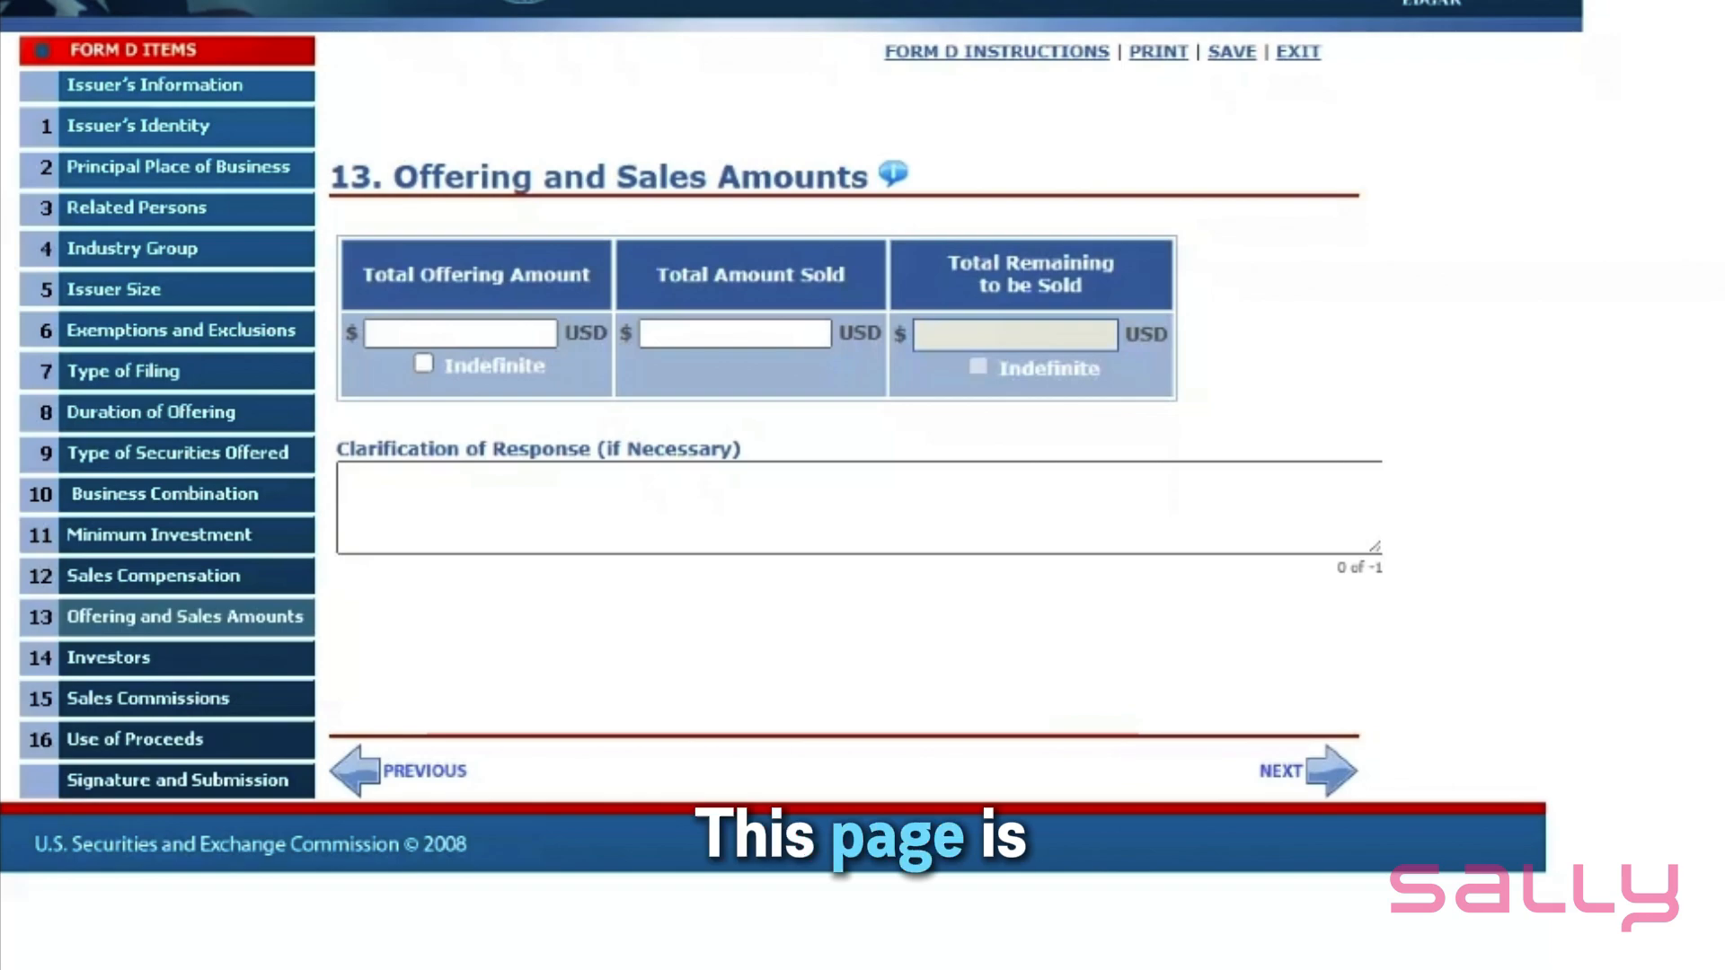
pyautogui.click(378, 335)
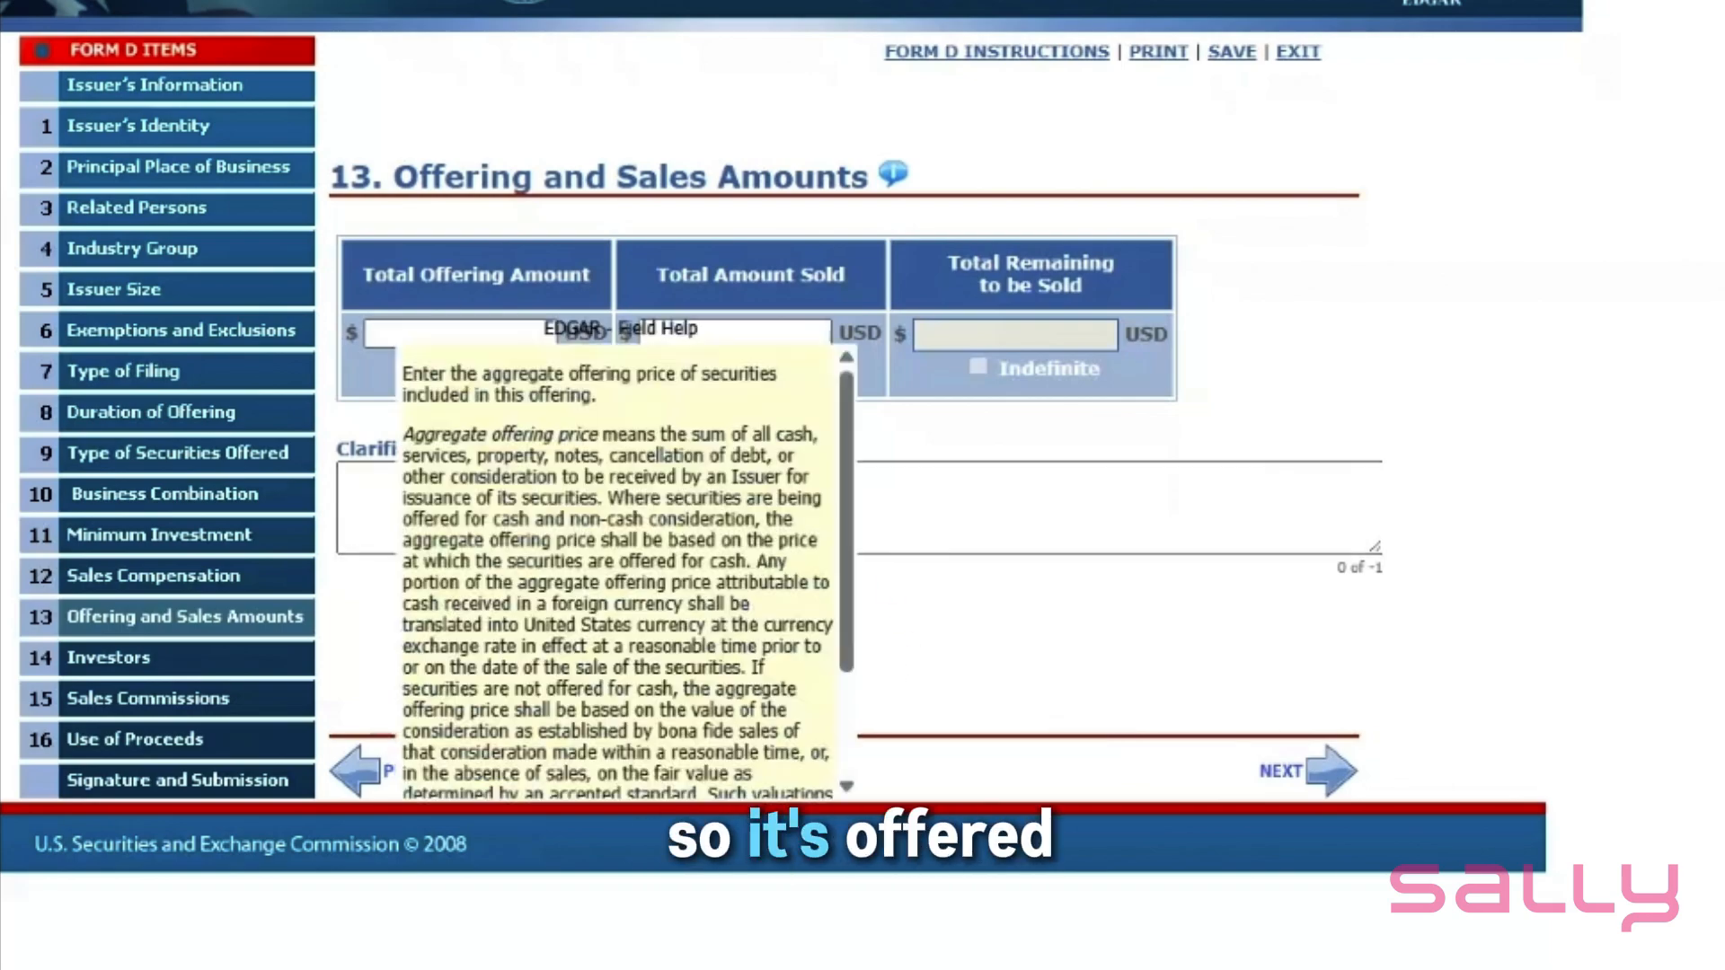
pyautogui.click(751, 276)
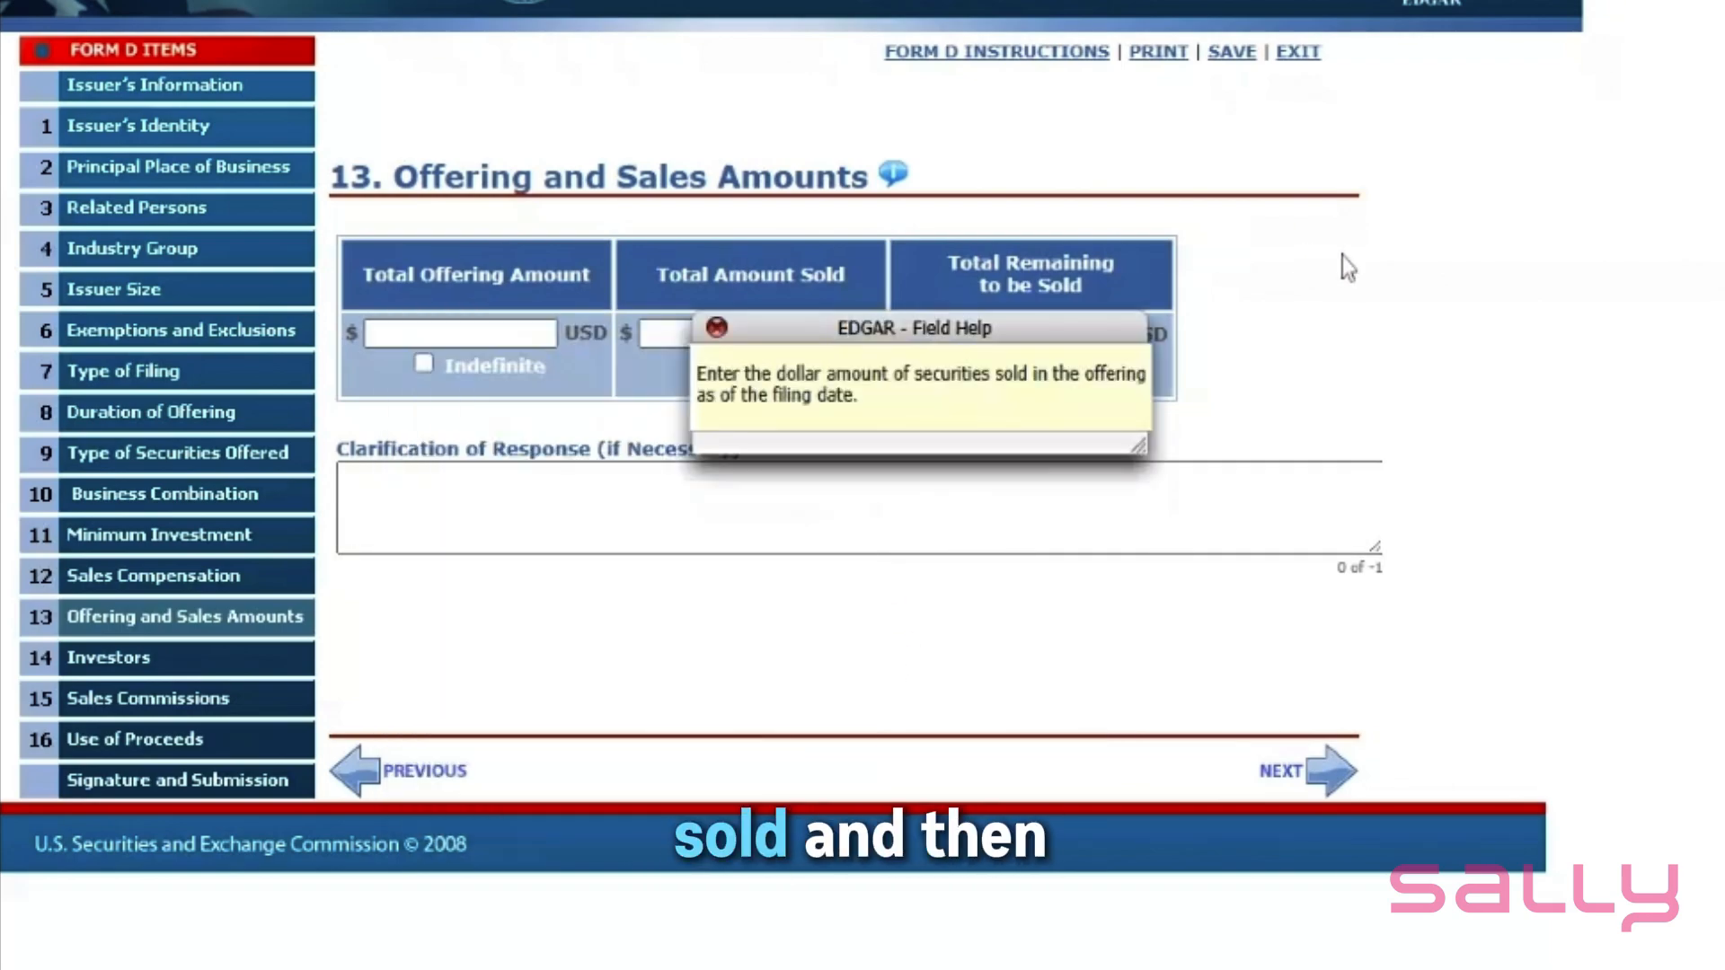
pyautogui.click(1403, 240)
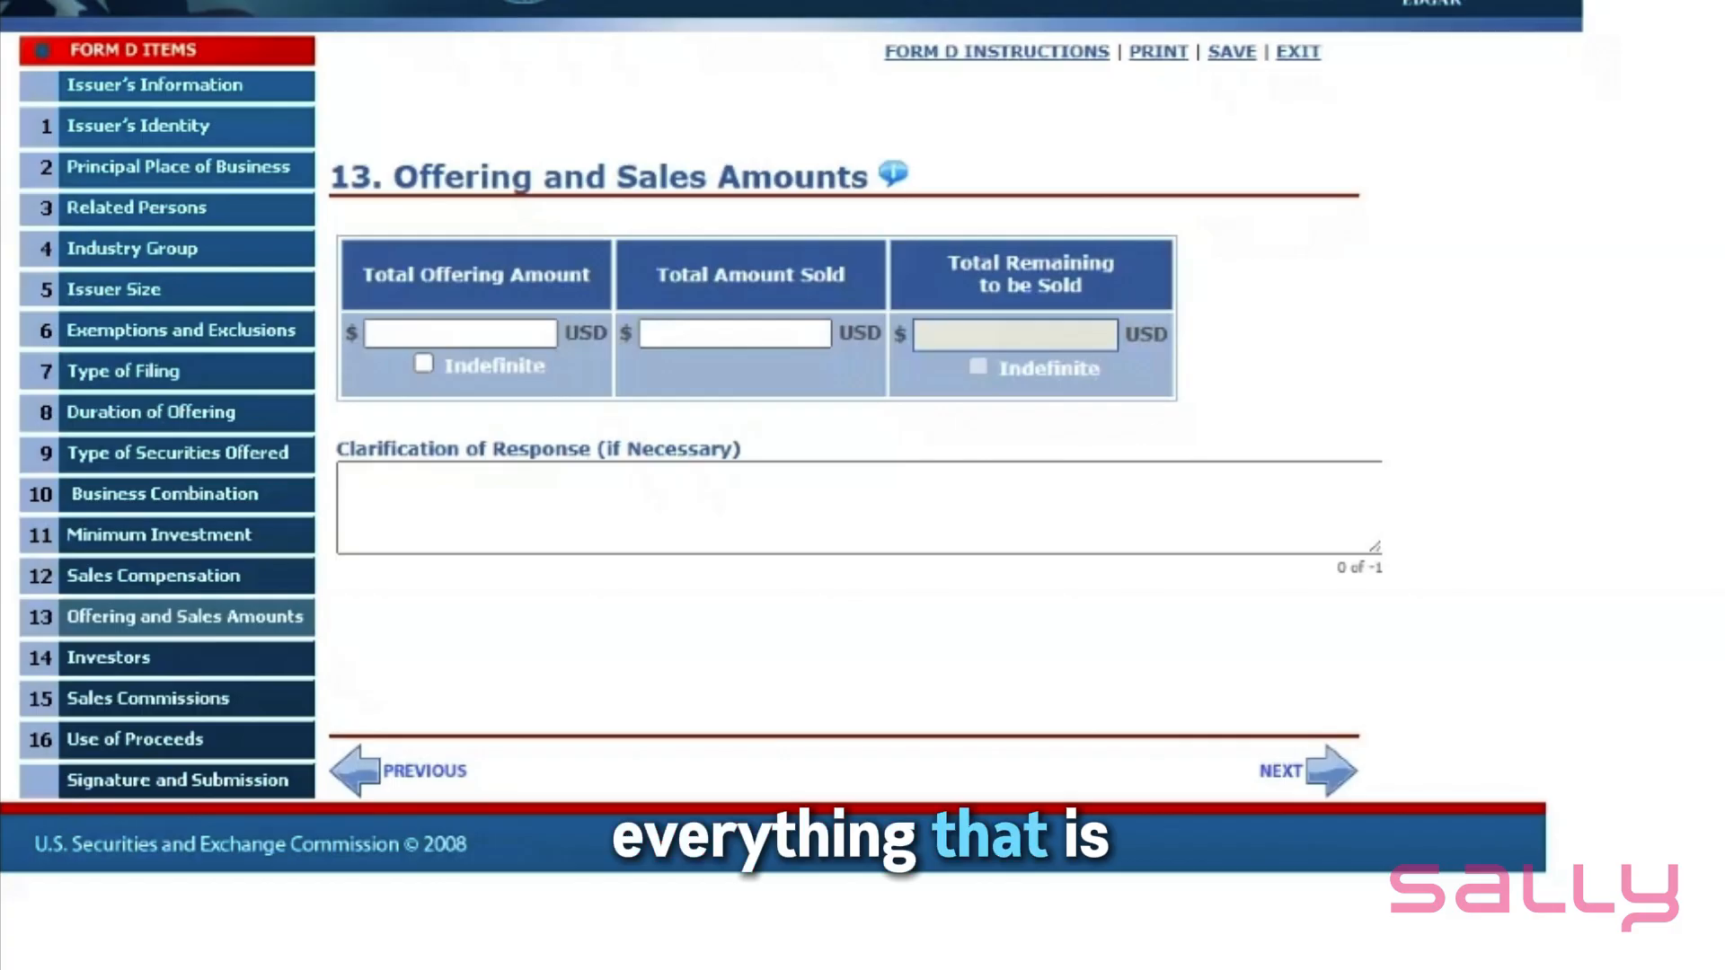
# - Enter 350,000 USD as the Total Offering Amount and fill in the Total Amount Sold
pyautogui.click(460, 333)
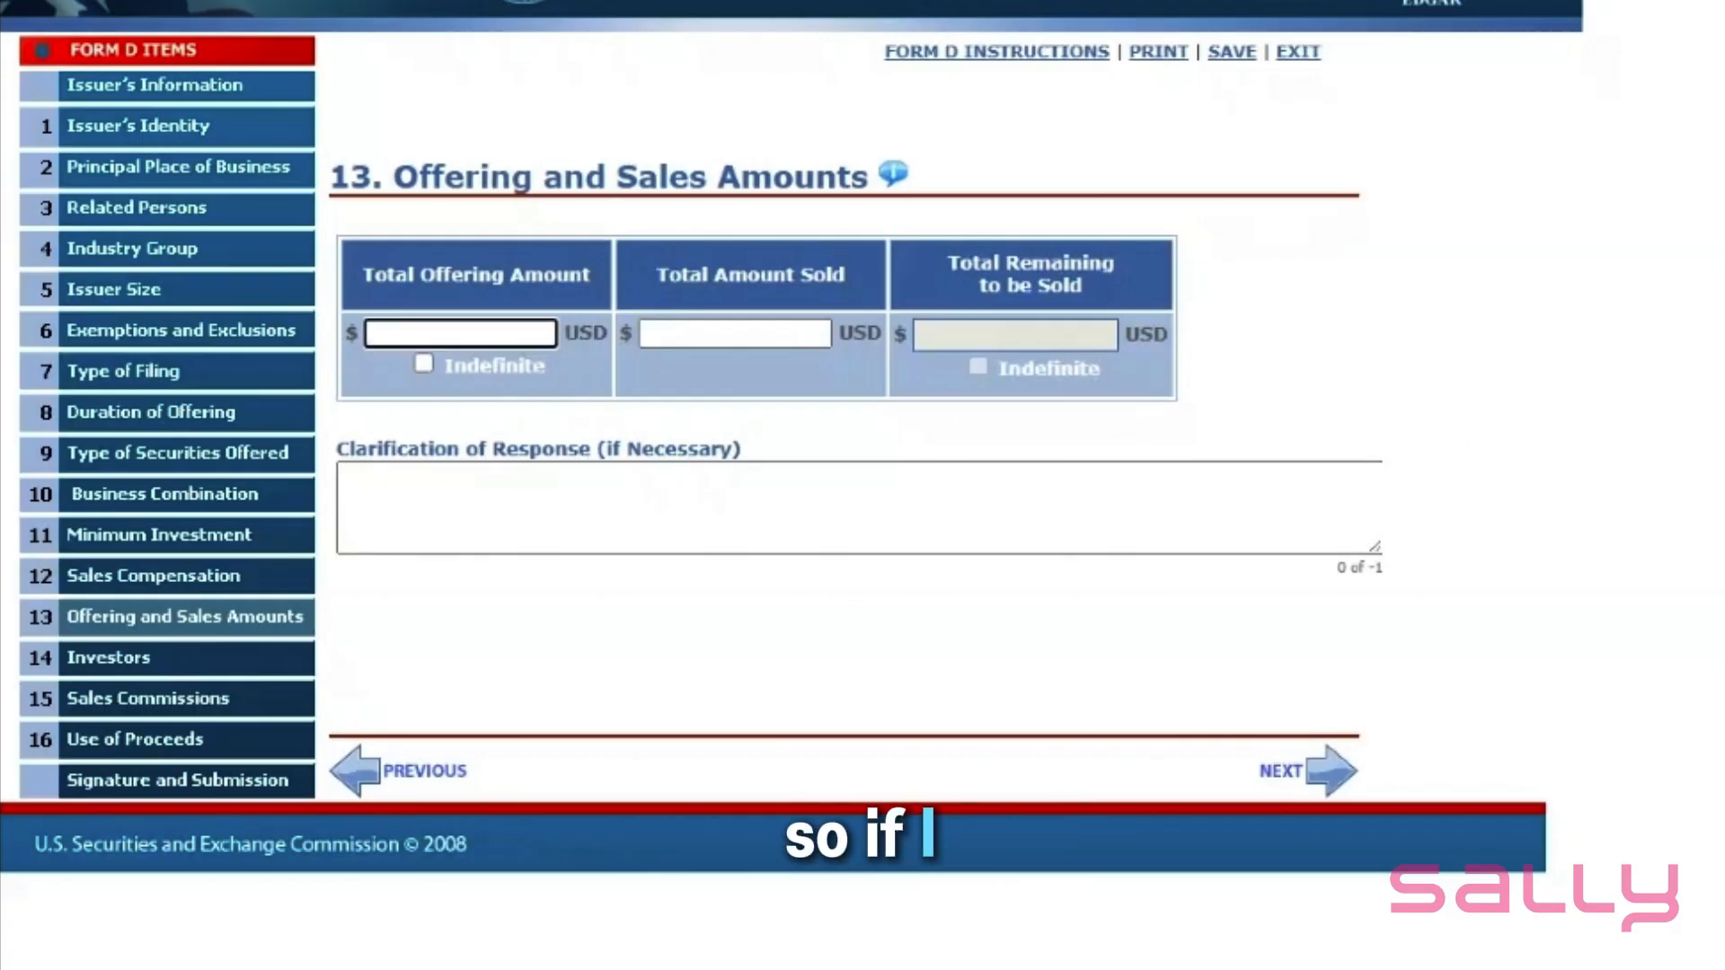
pyautogui.write('35000')
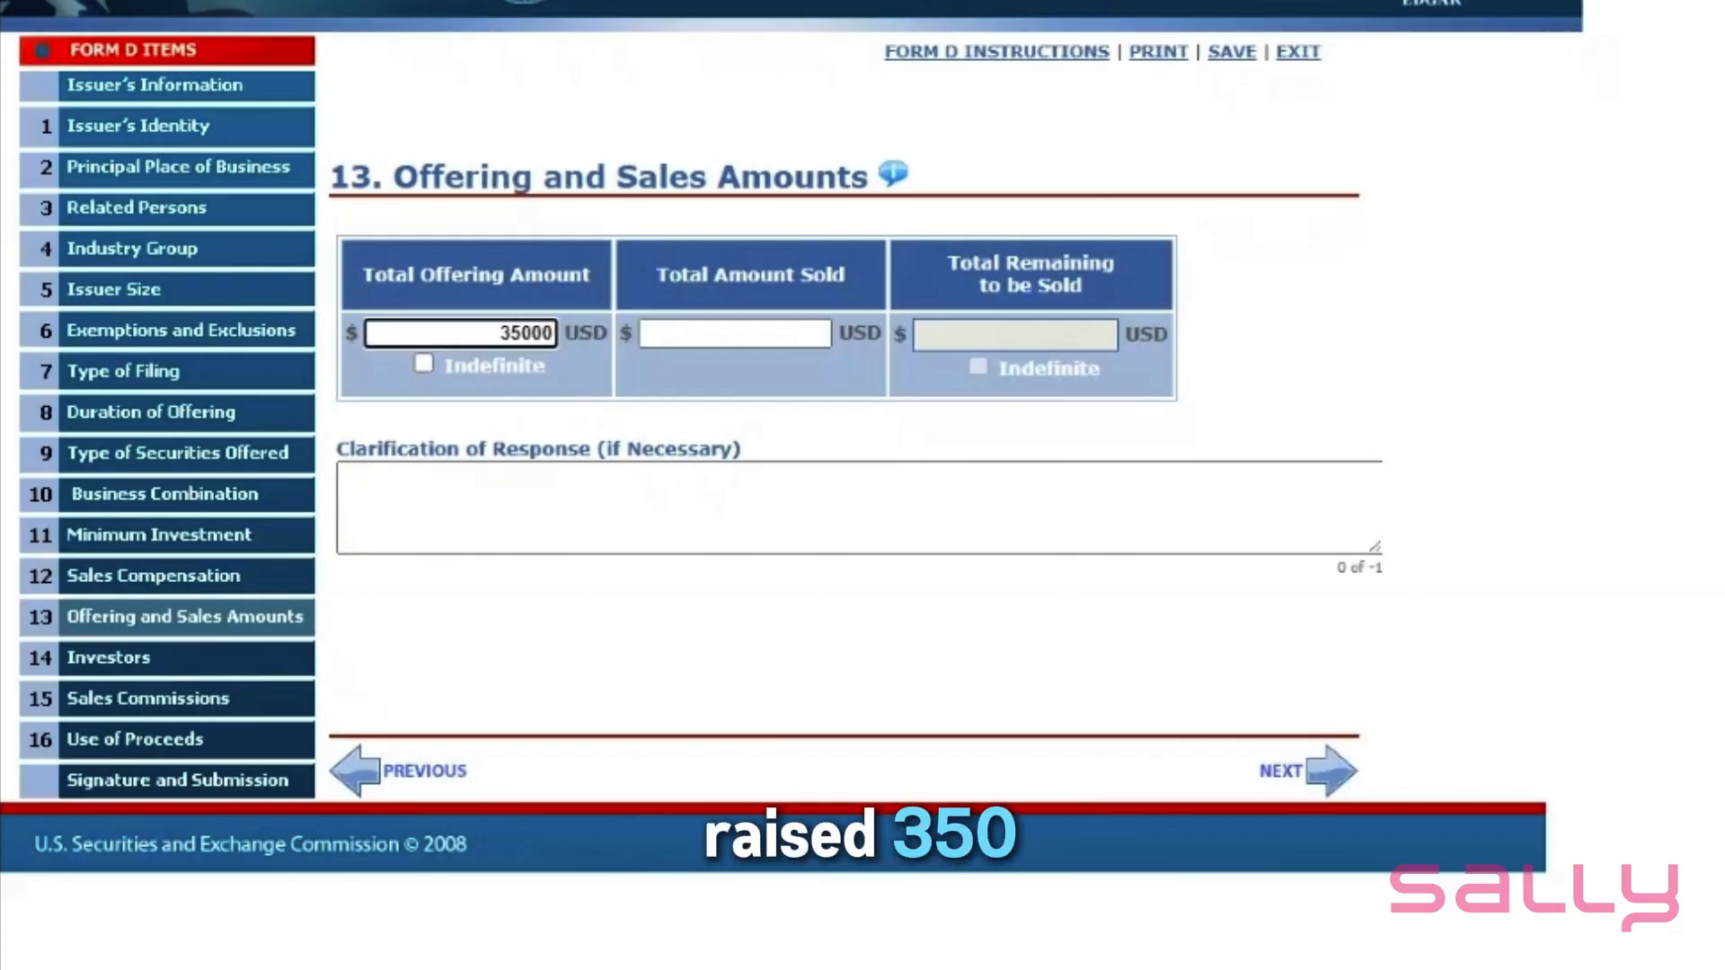
pyautogui.write('0')
pyautogui.press('Tab')
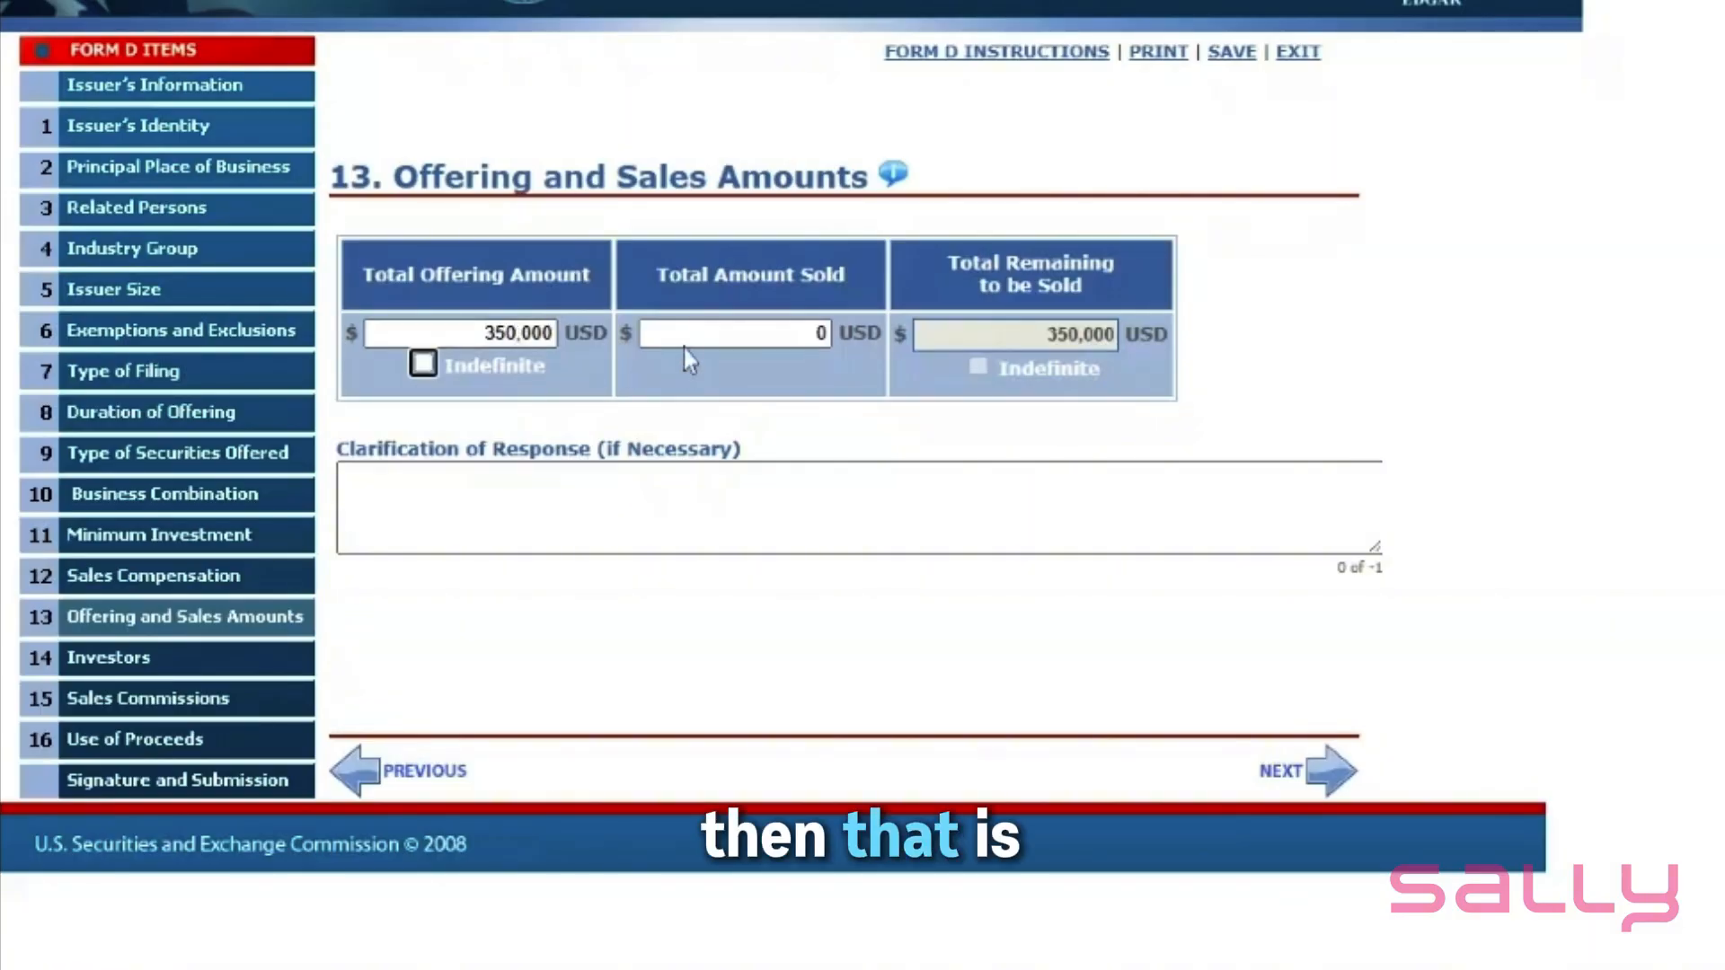
pyautogui.click(819, 333)
pyautogui.write('3')
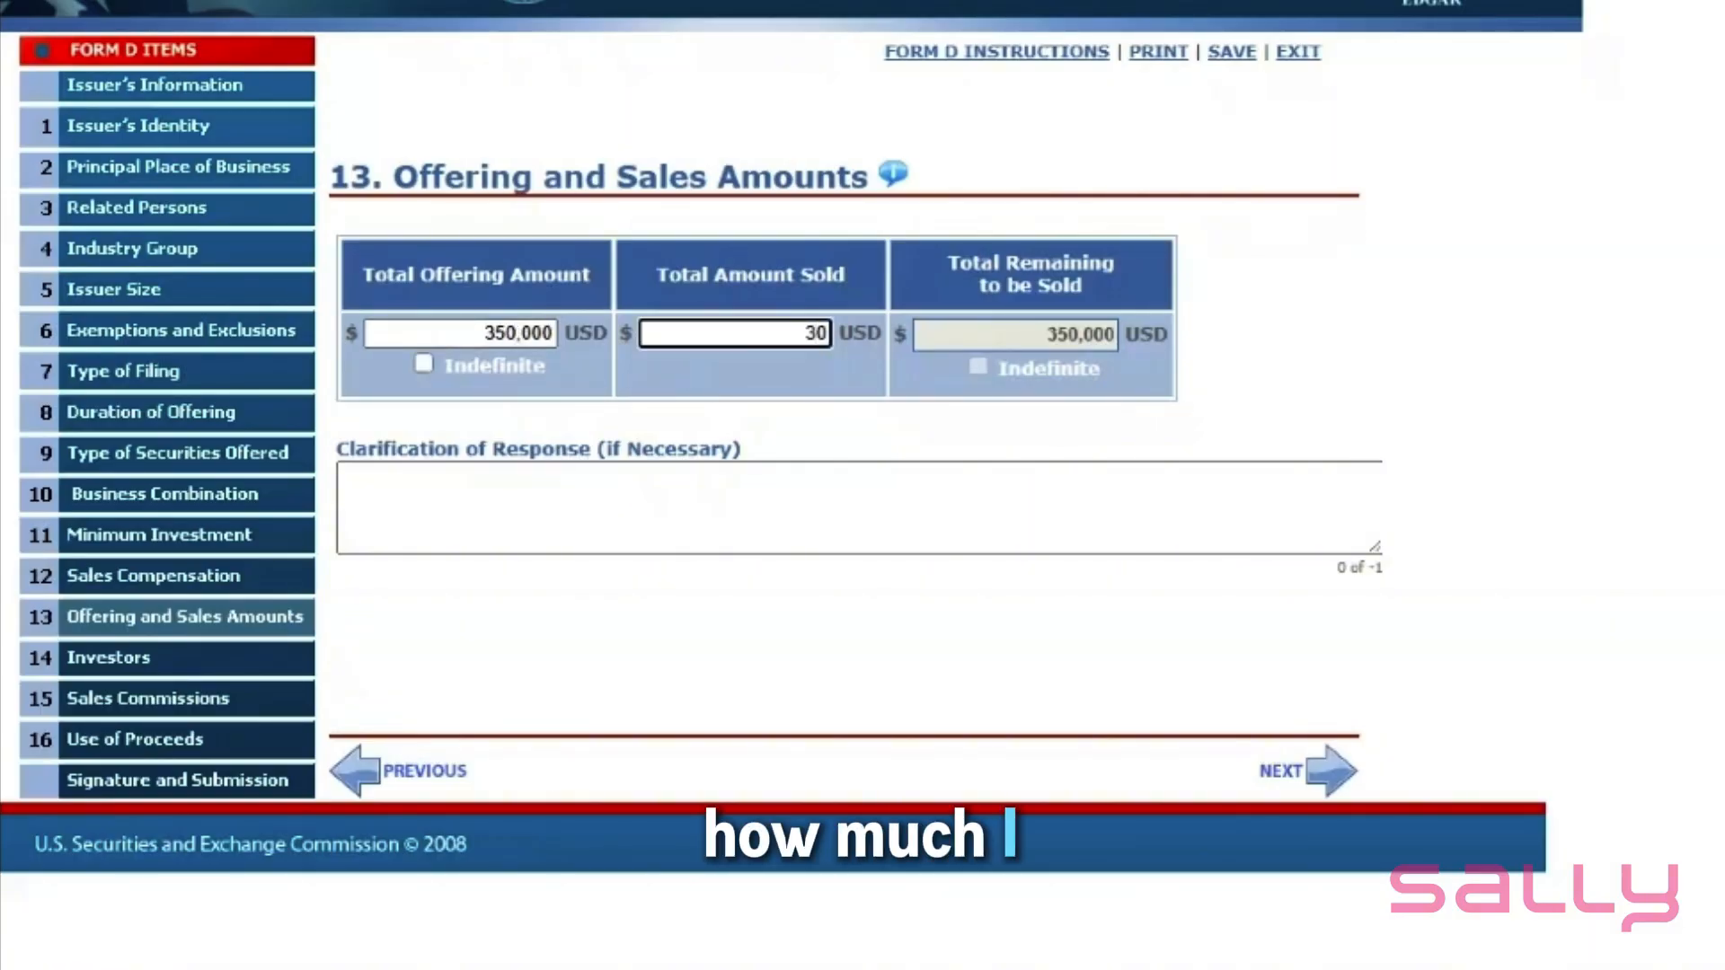
pyautogui.write('50000')
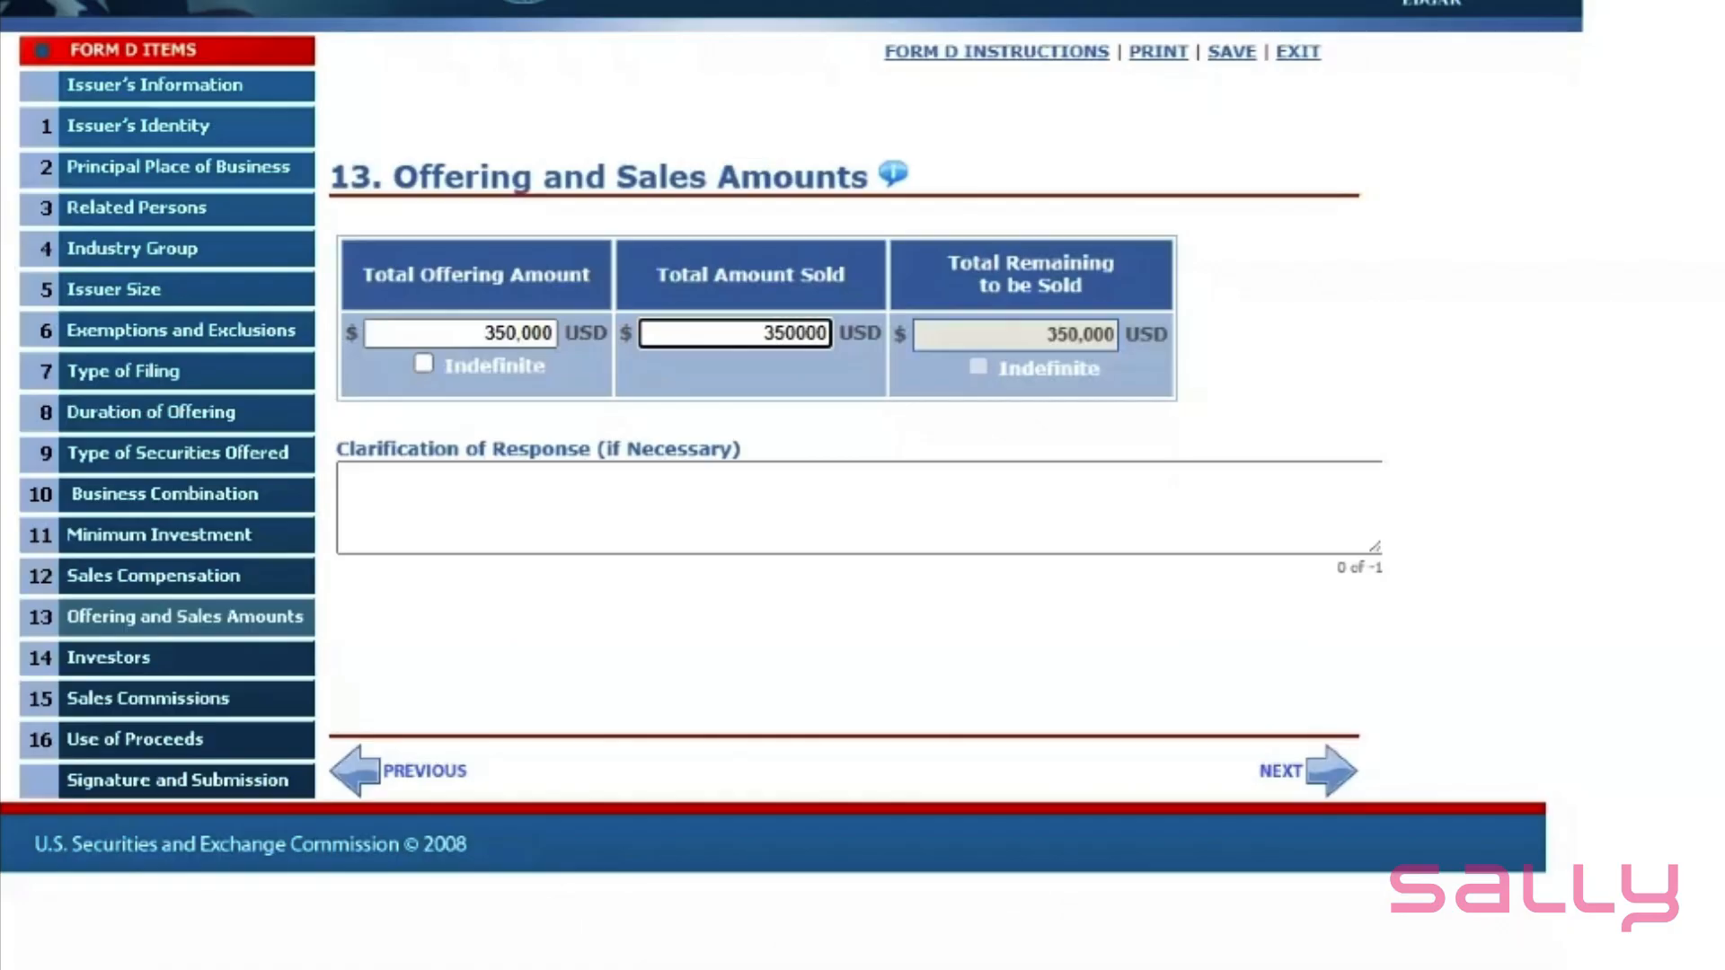
pyautogui.click(1404, 323)
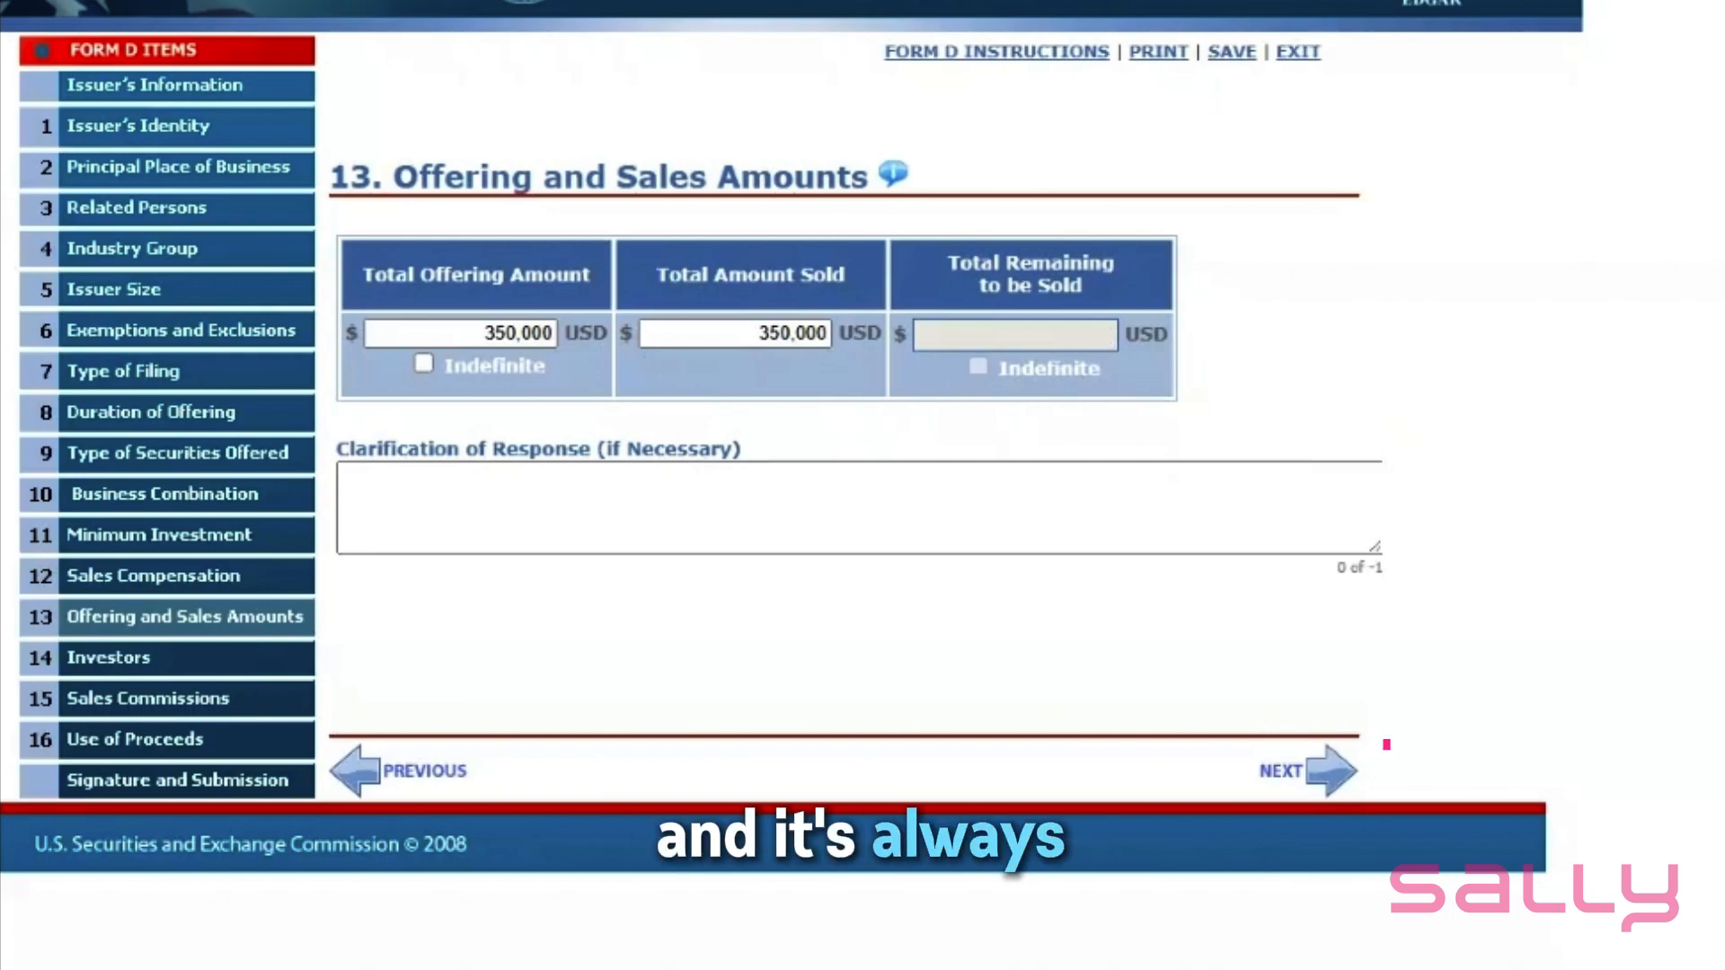
pyautogui.click(1324, 773)
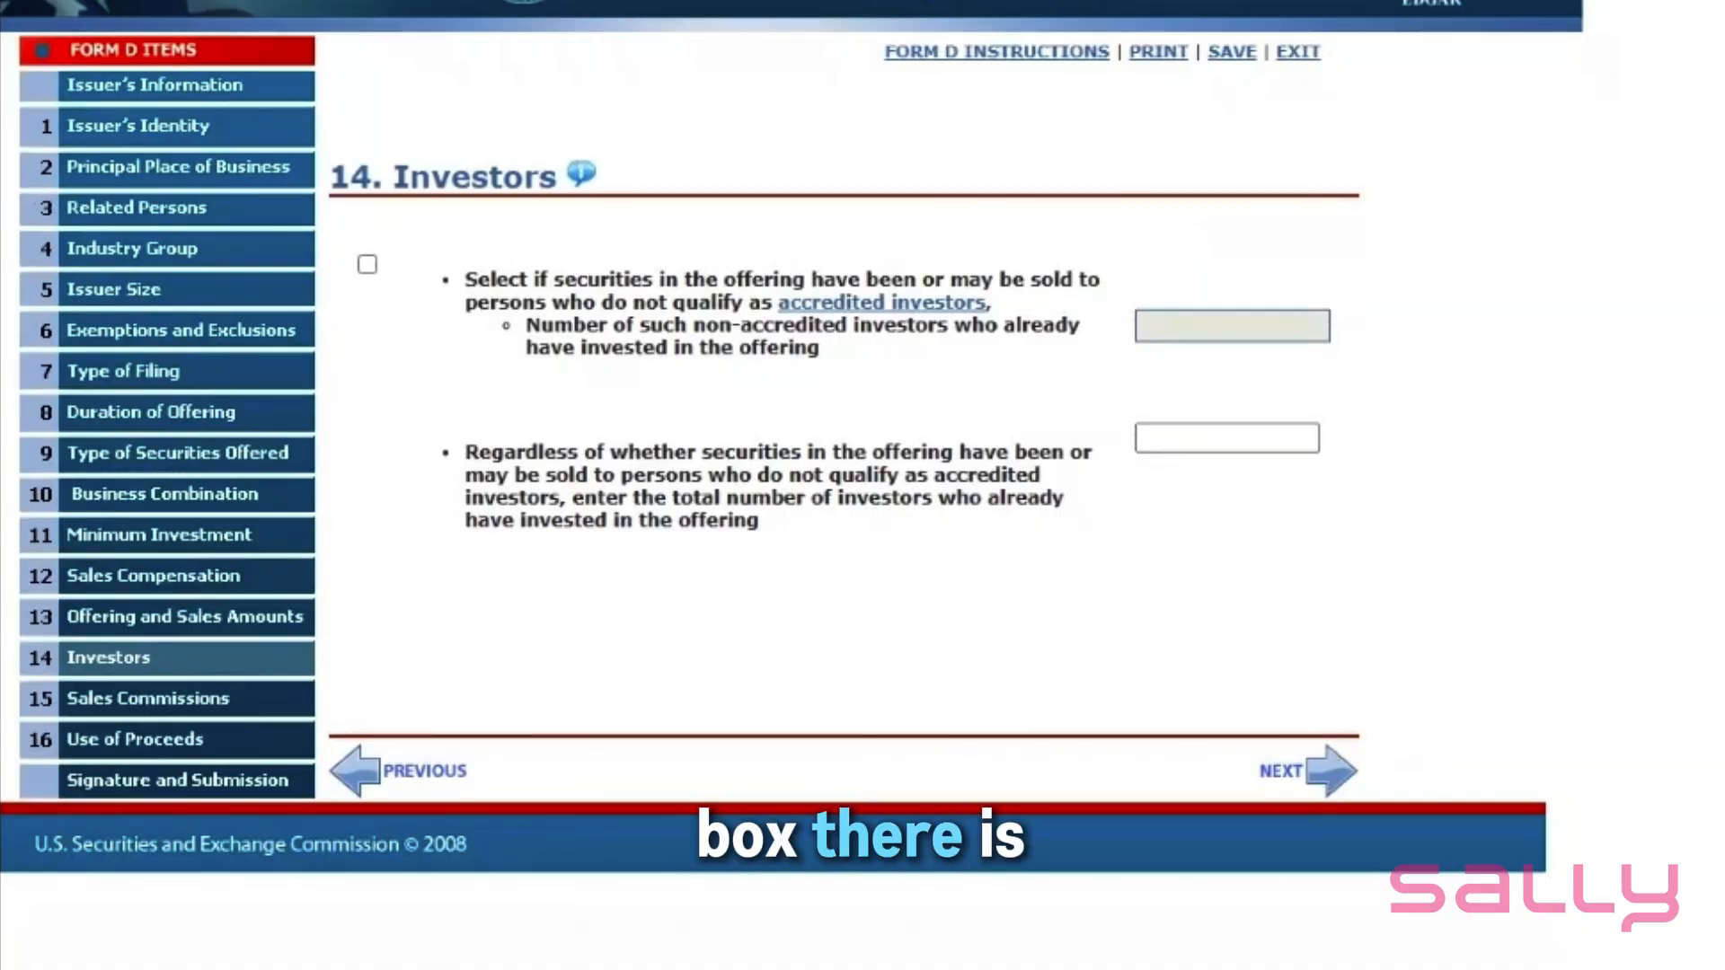
# - Leave non-accredited investor sales unticked and record 15 total investors
pyautogui.click(368, 266)
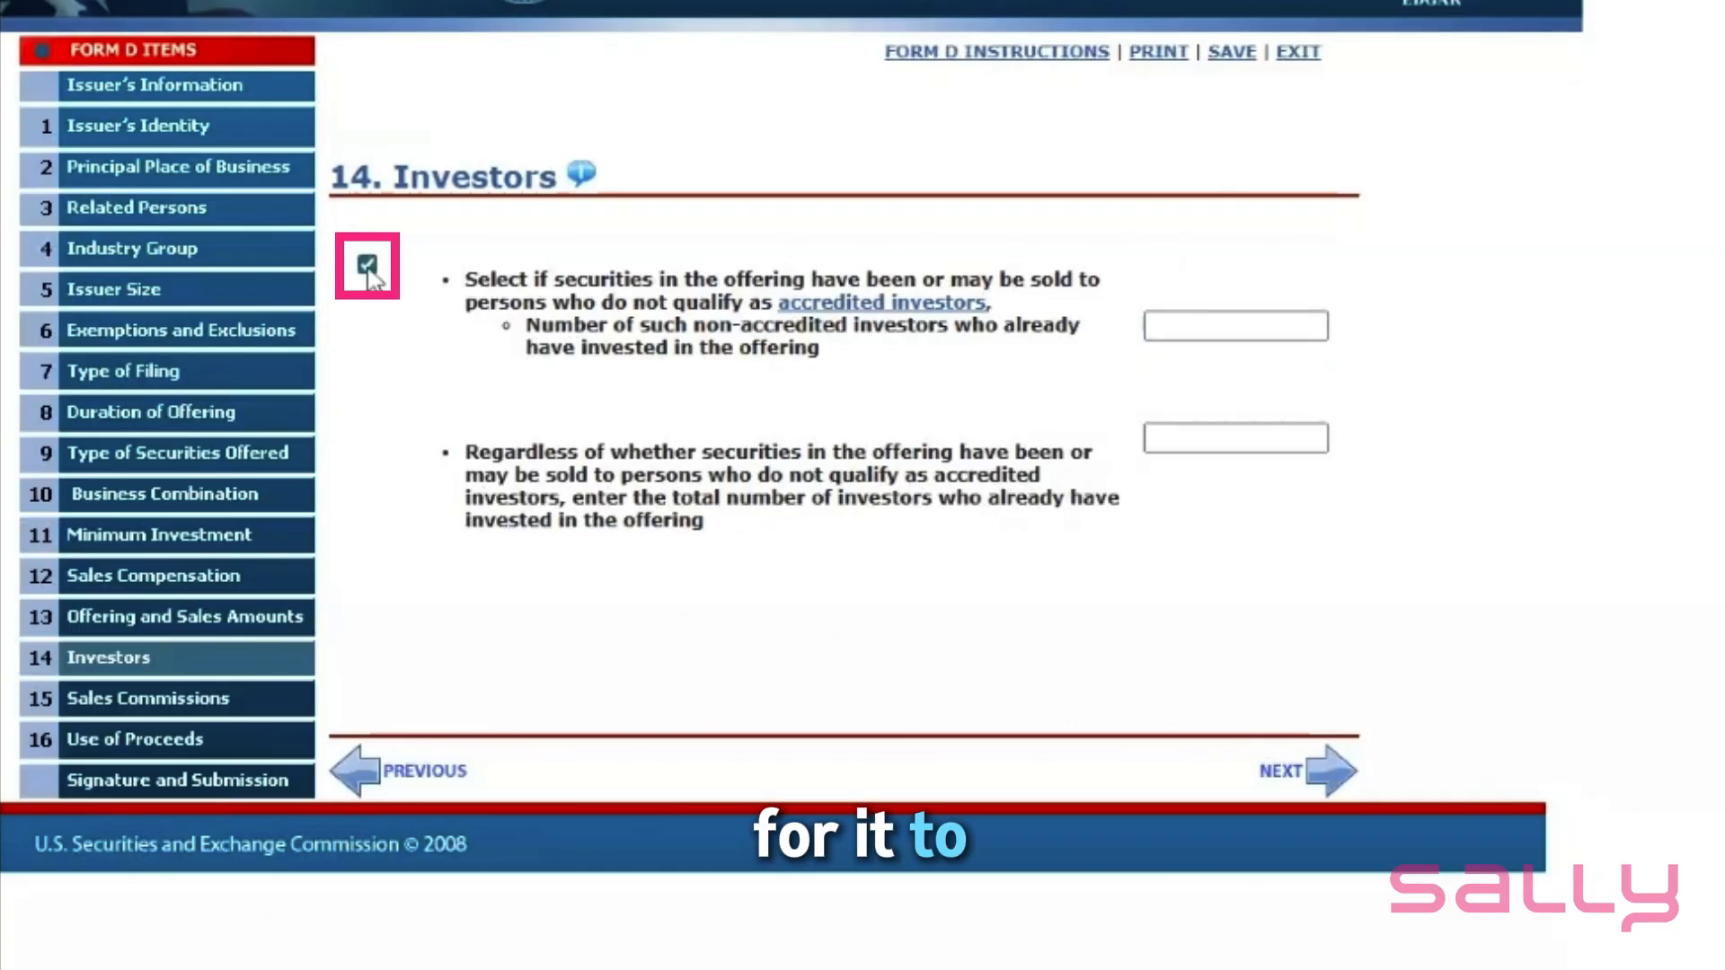
pyautogui.click(368, 268)
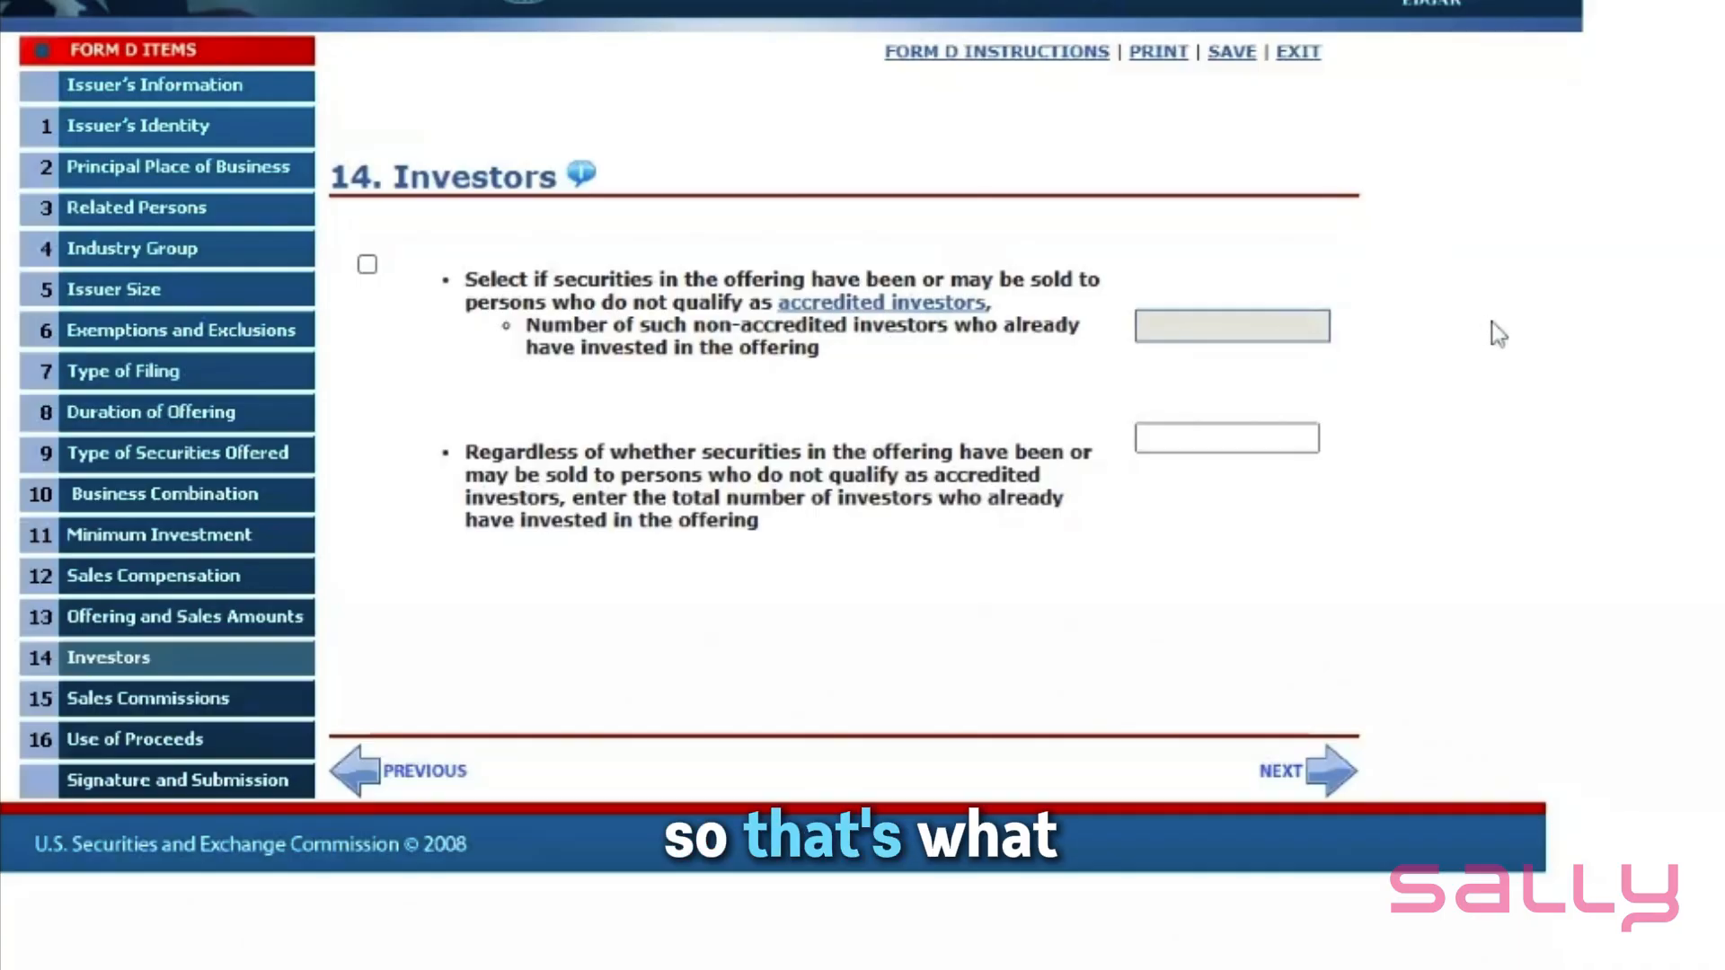
pyautogui.click(1208, 438)
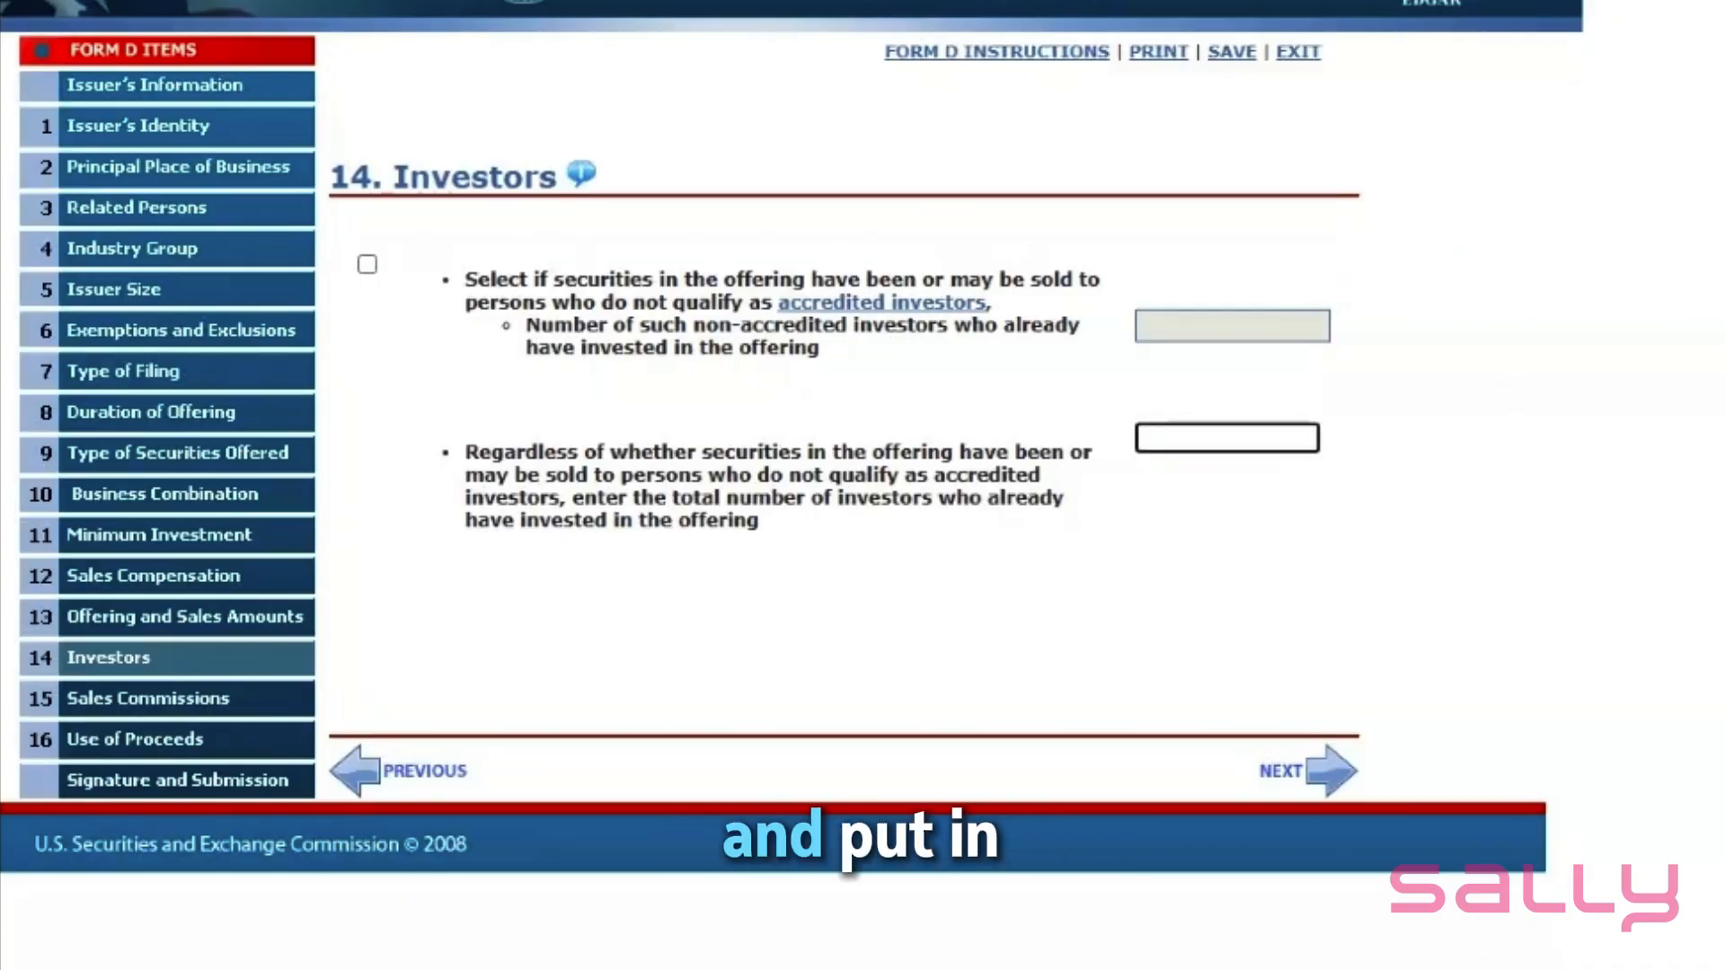
pyautogui.write('15')
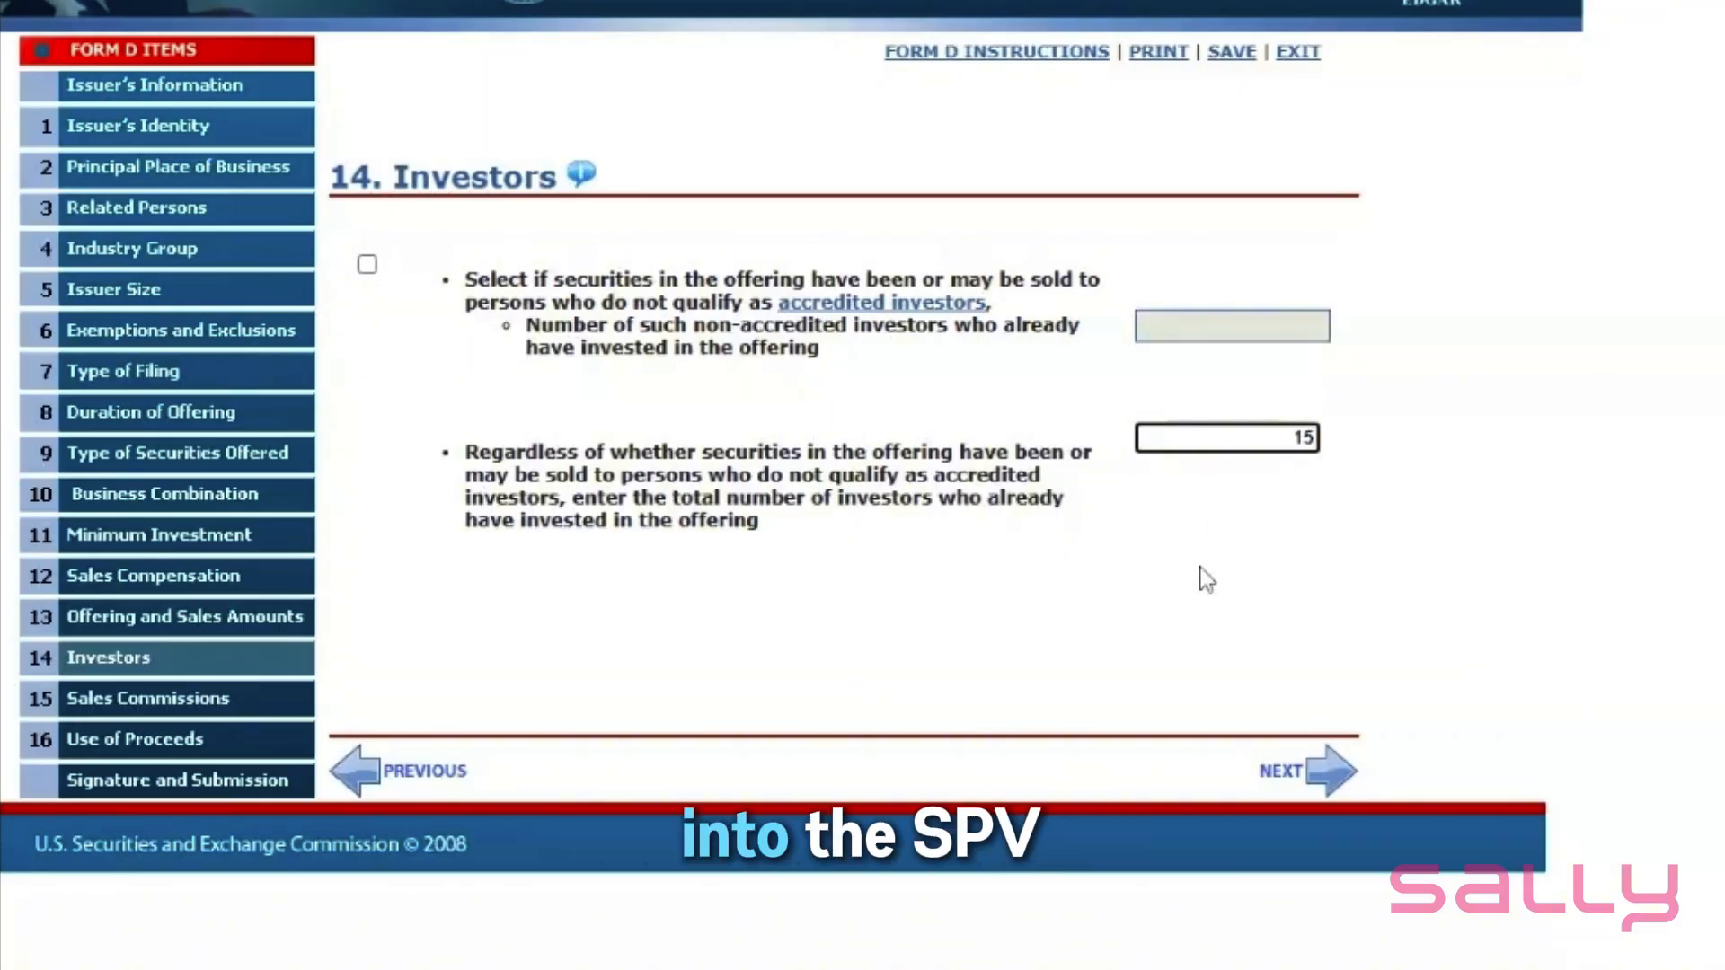
pyautogui.click(1130, 591)
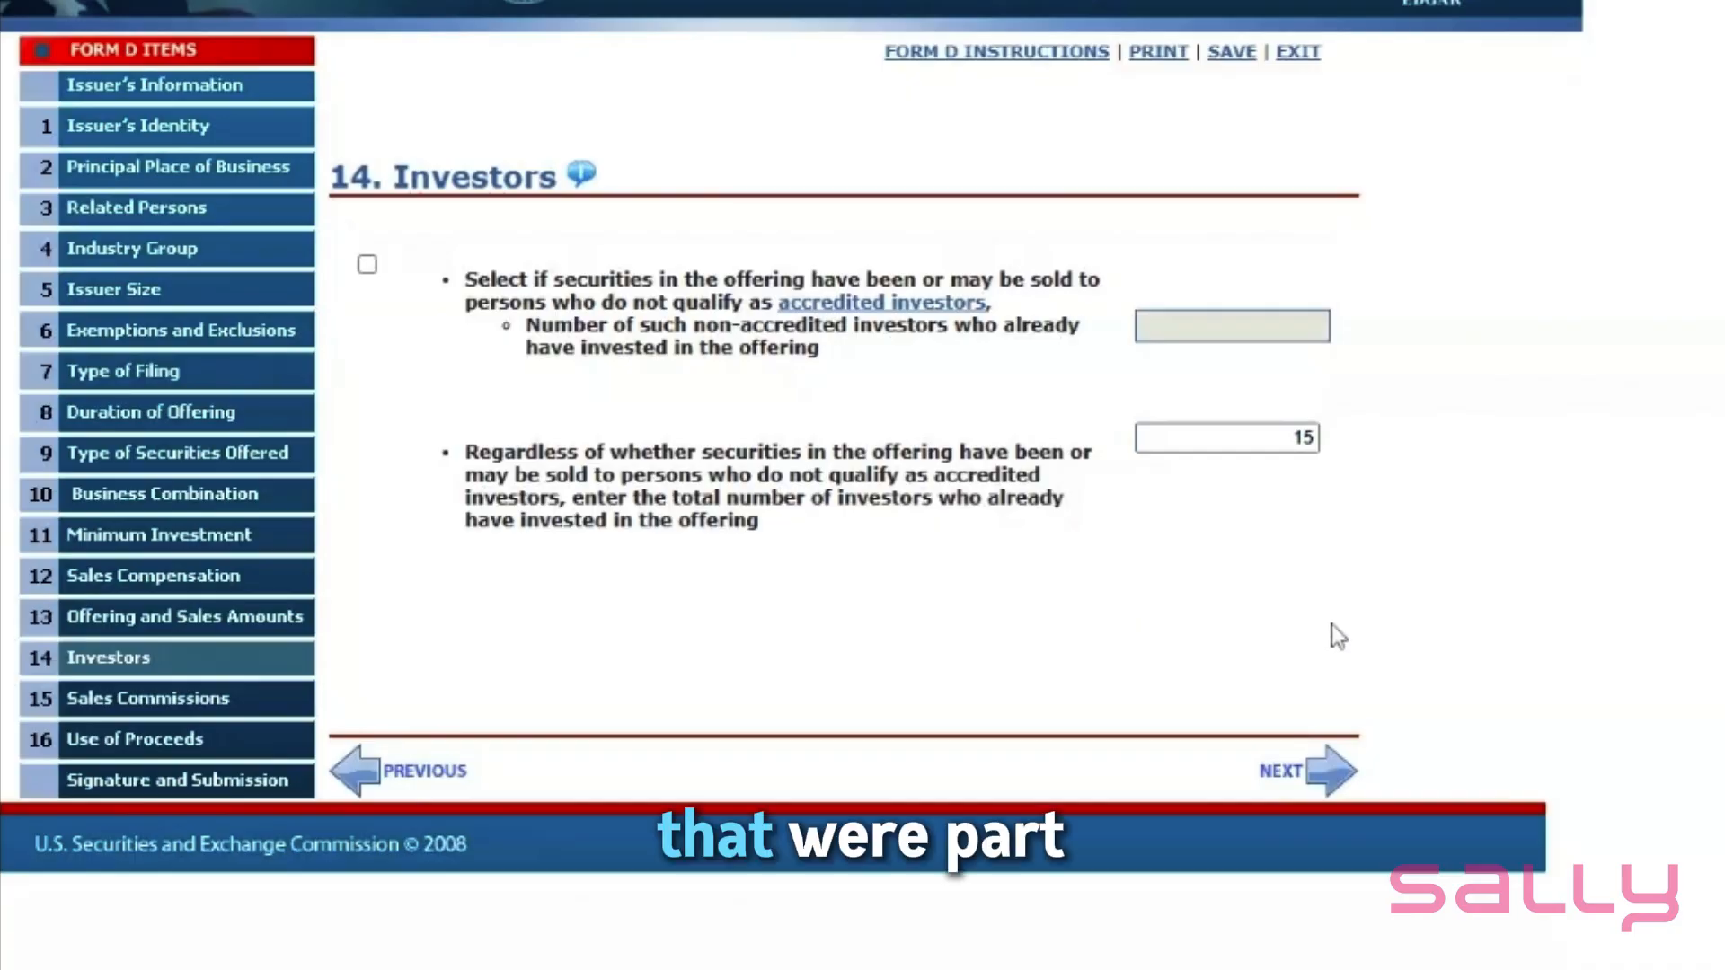
pyautogui.click(1331, 780)
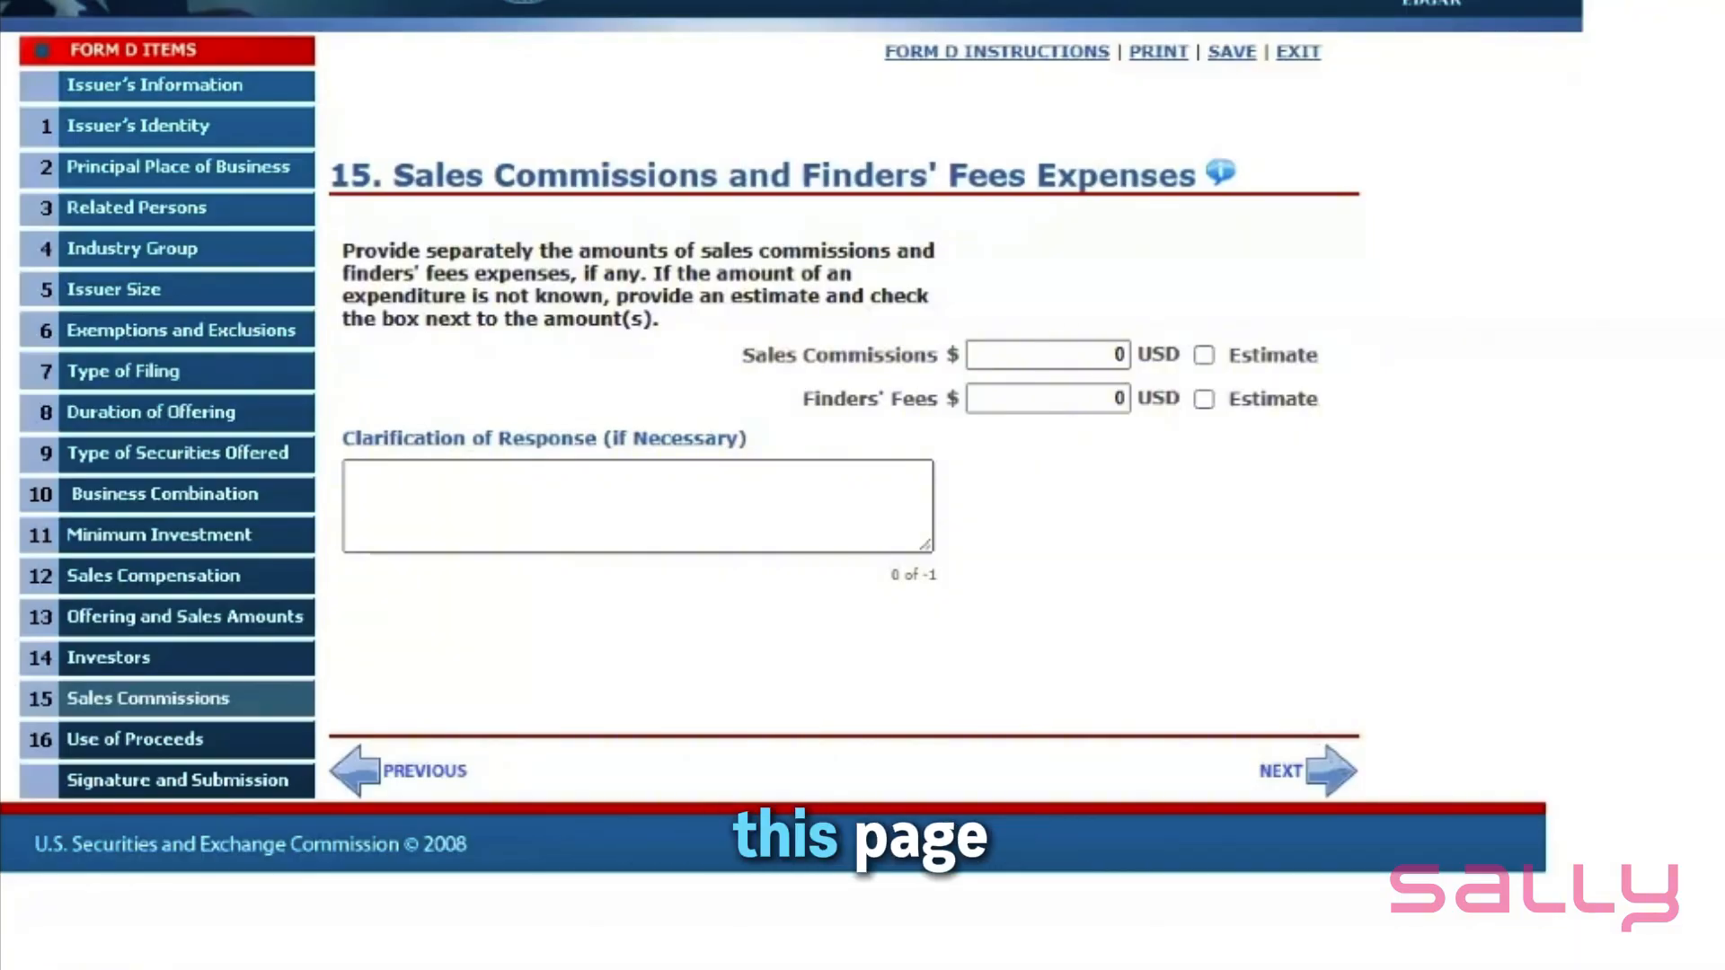
# - Keep sales commissions and finders' fees at 0 and replace the Use of Proceeds amount with 10000 USD
pyautogui.click(1333, 780)
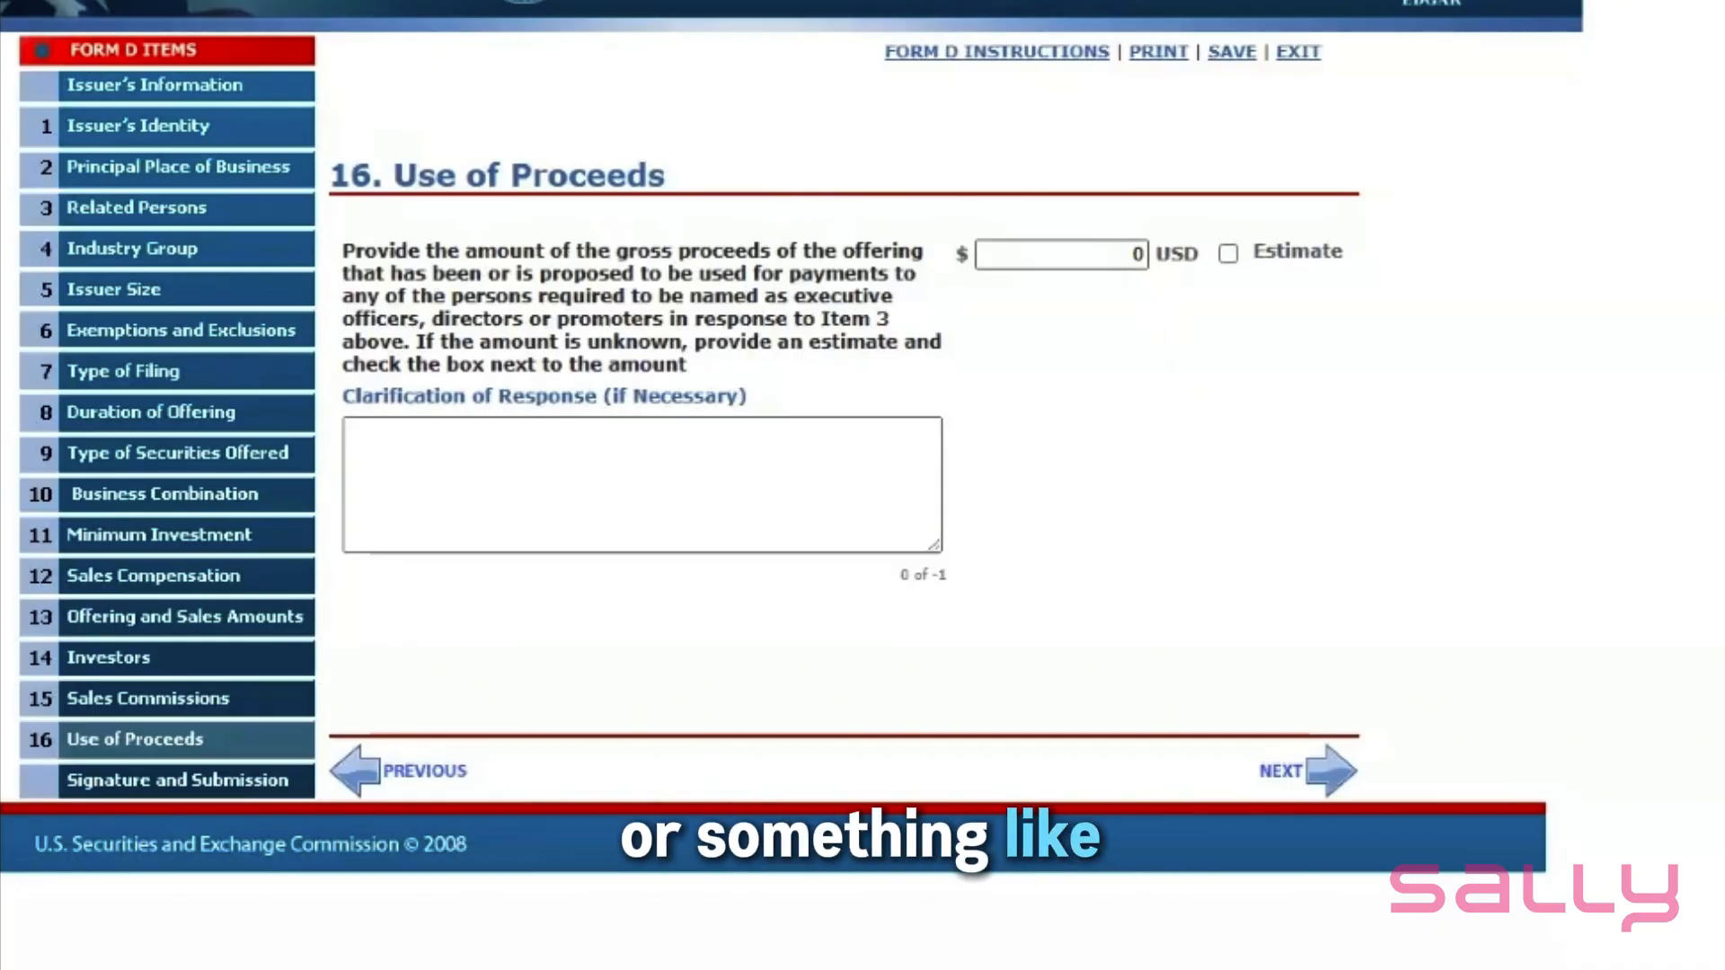
pyautogui.doubleClick(1138, 254)
pyautogui.write('10000')
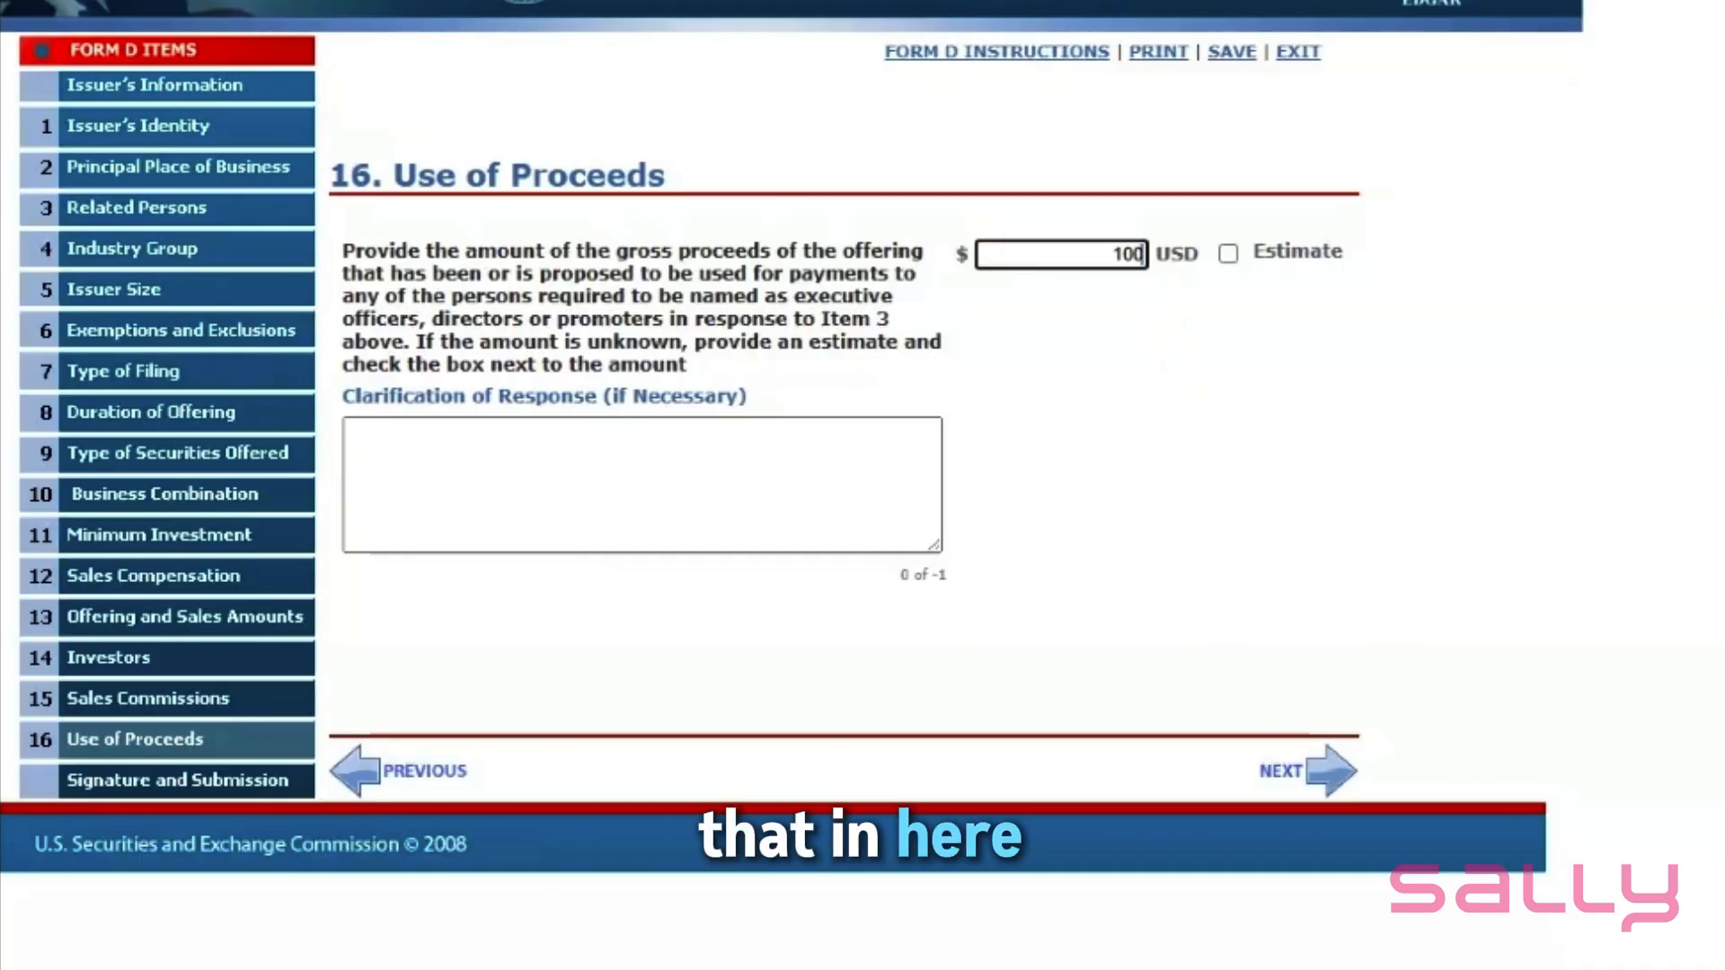
pyautogui.click(1148, 384)
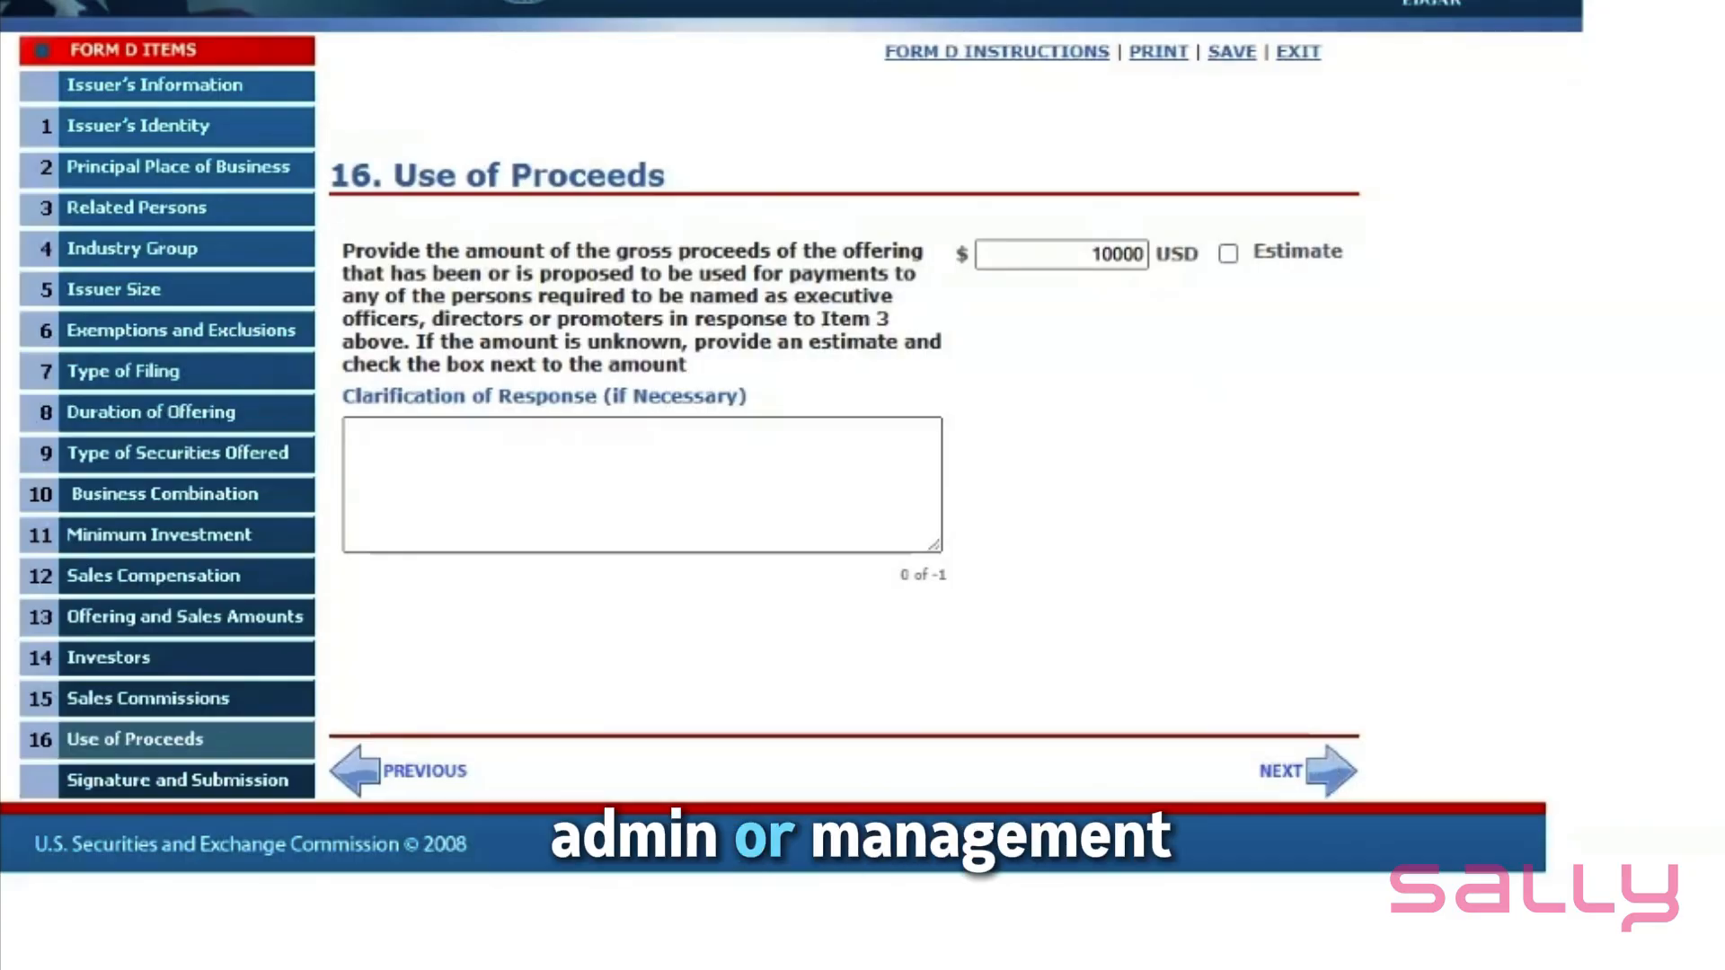
pyautogui.click(1326, 775)
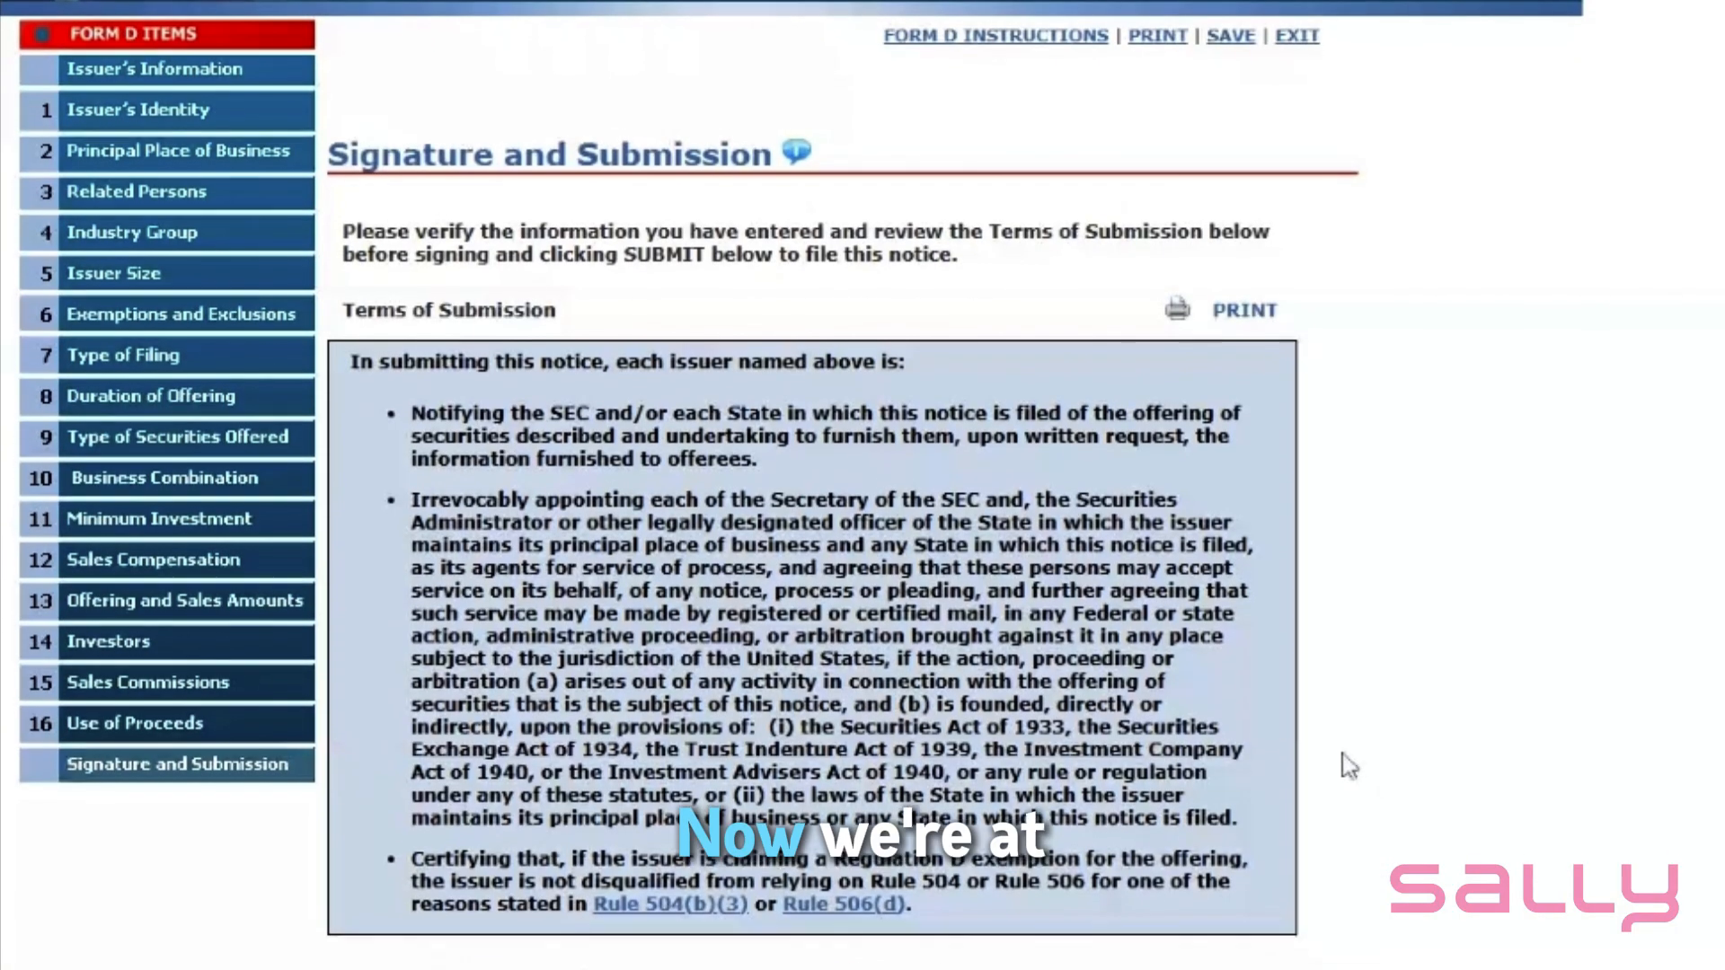
# - Fill in the signature and signer's name, with CEO as the Executive Officer title
pyautogui.scroll(-5, 1321, 773)
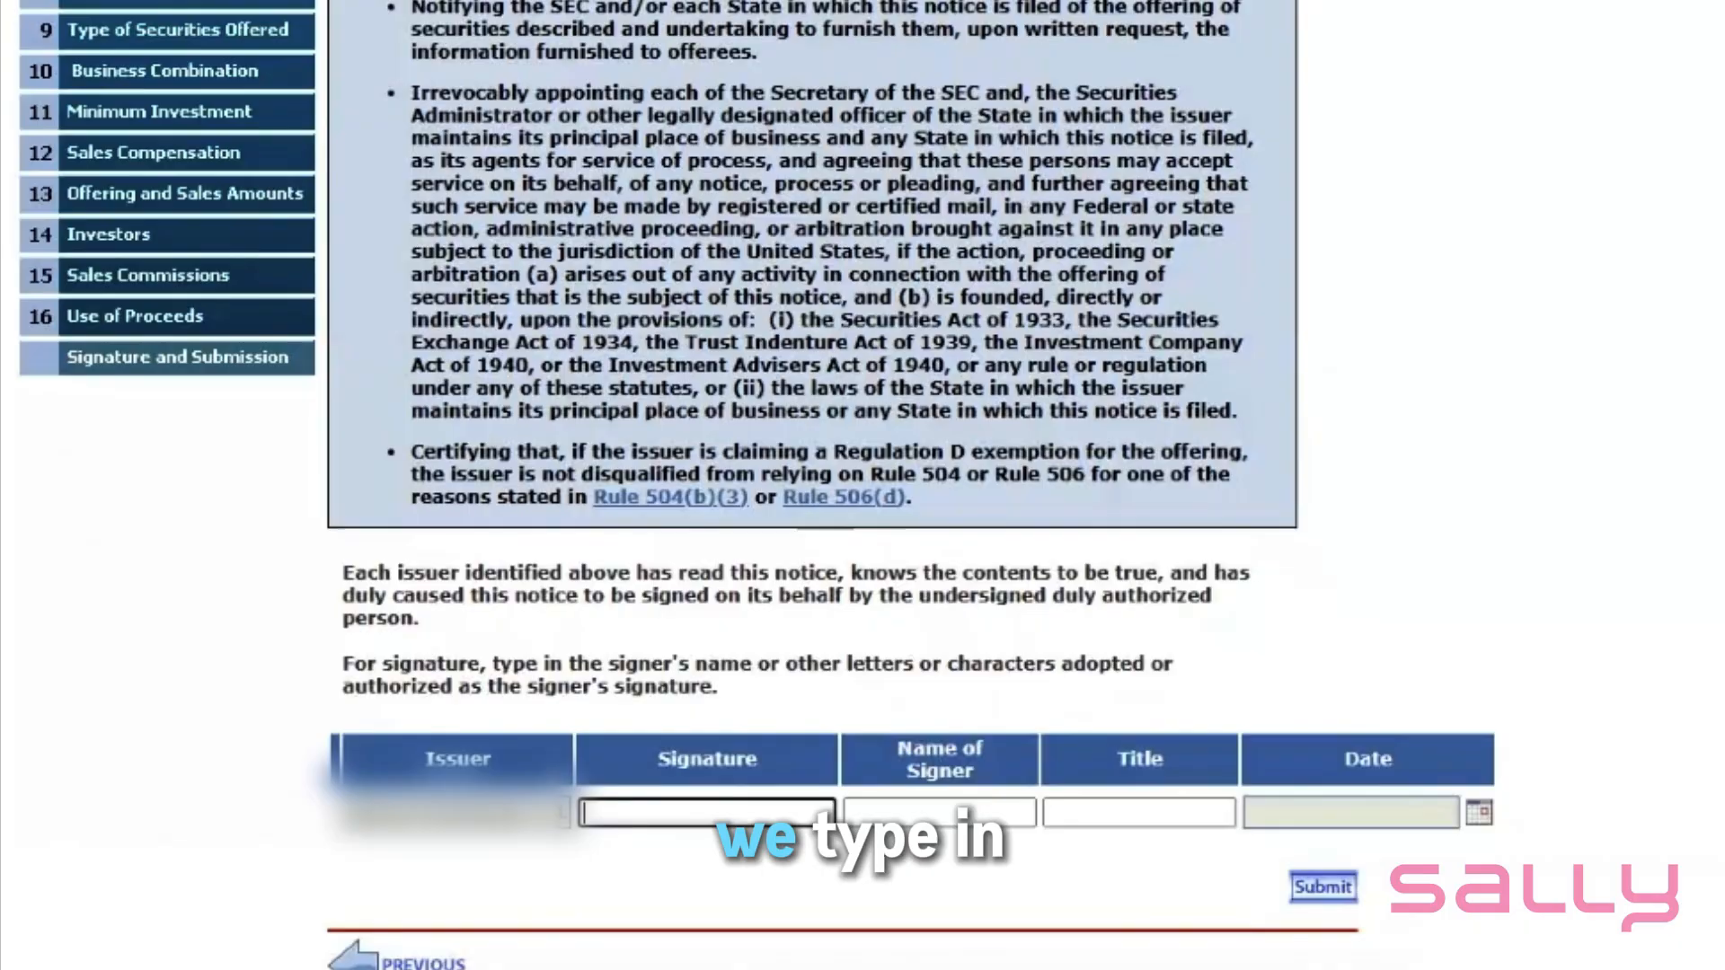
pyautogui.click(707, 786)
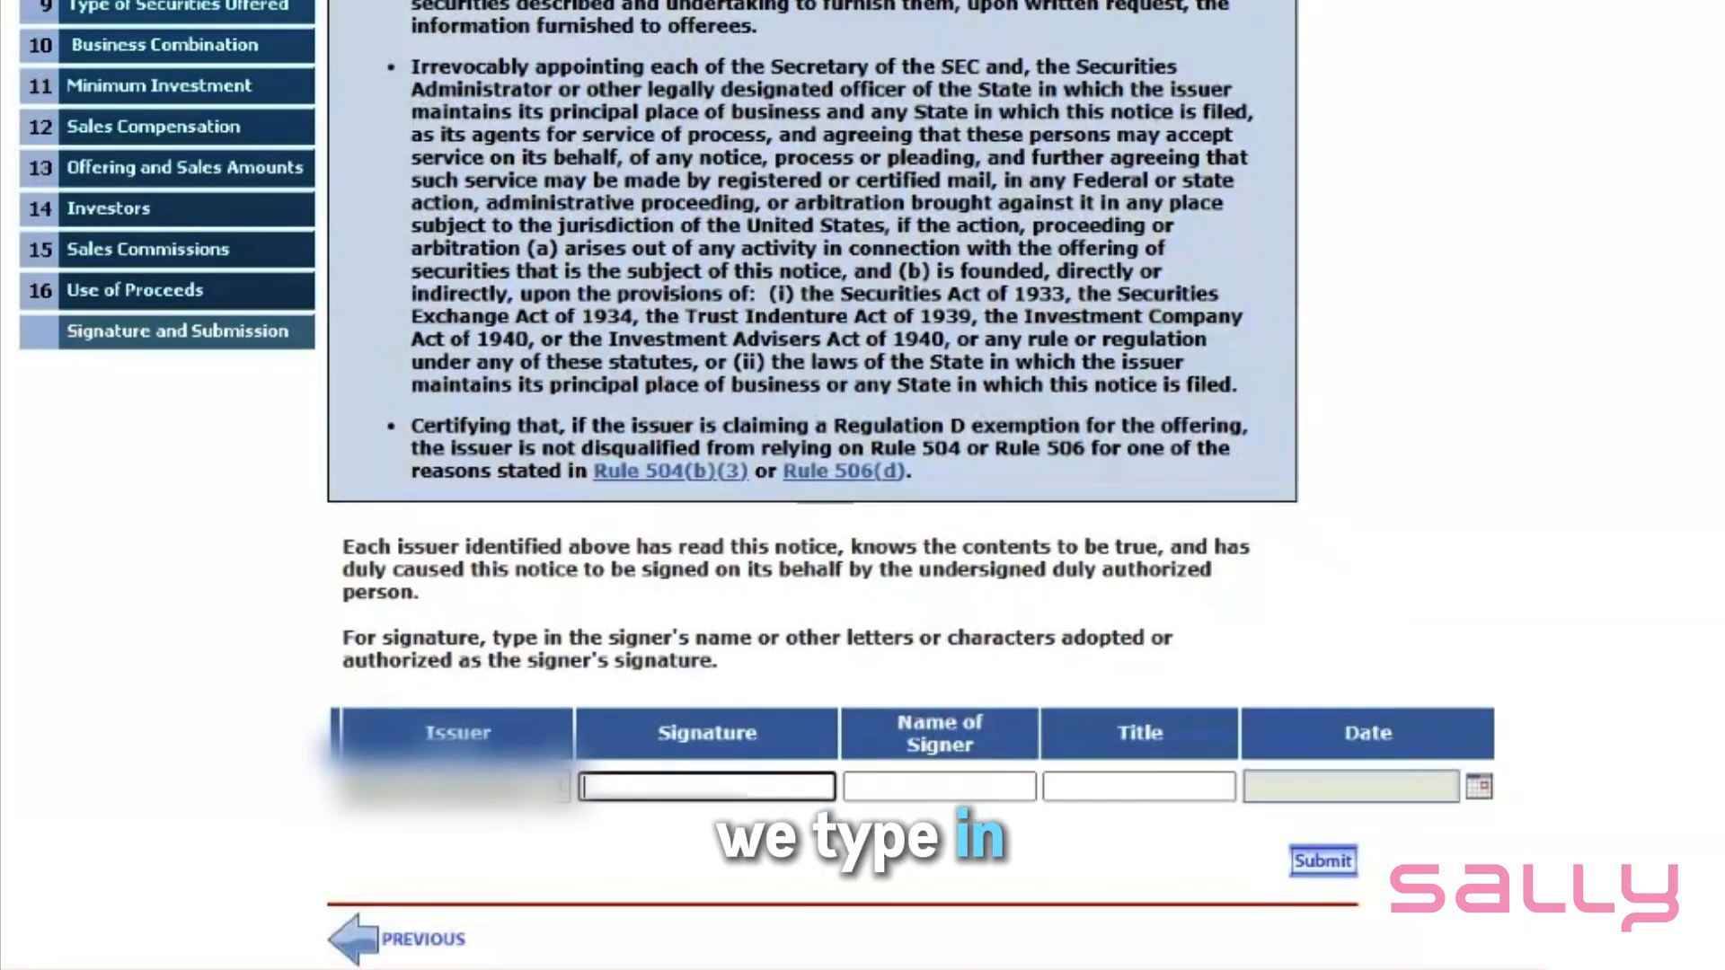
pyautogui.write('Sally')
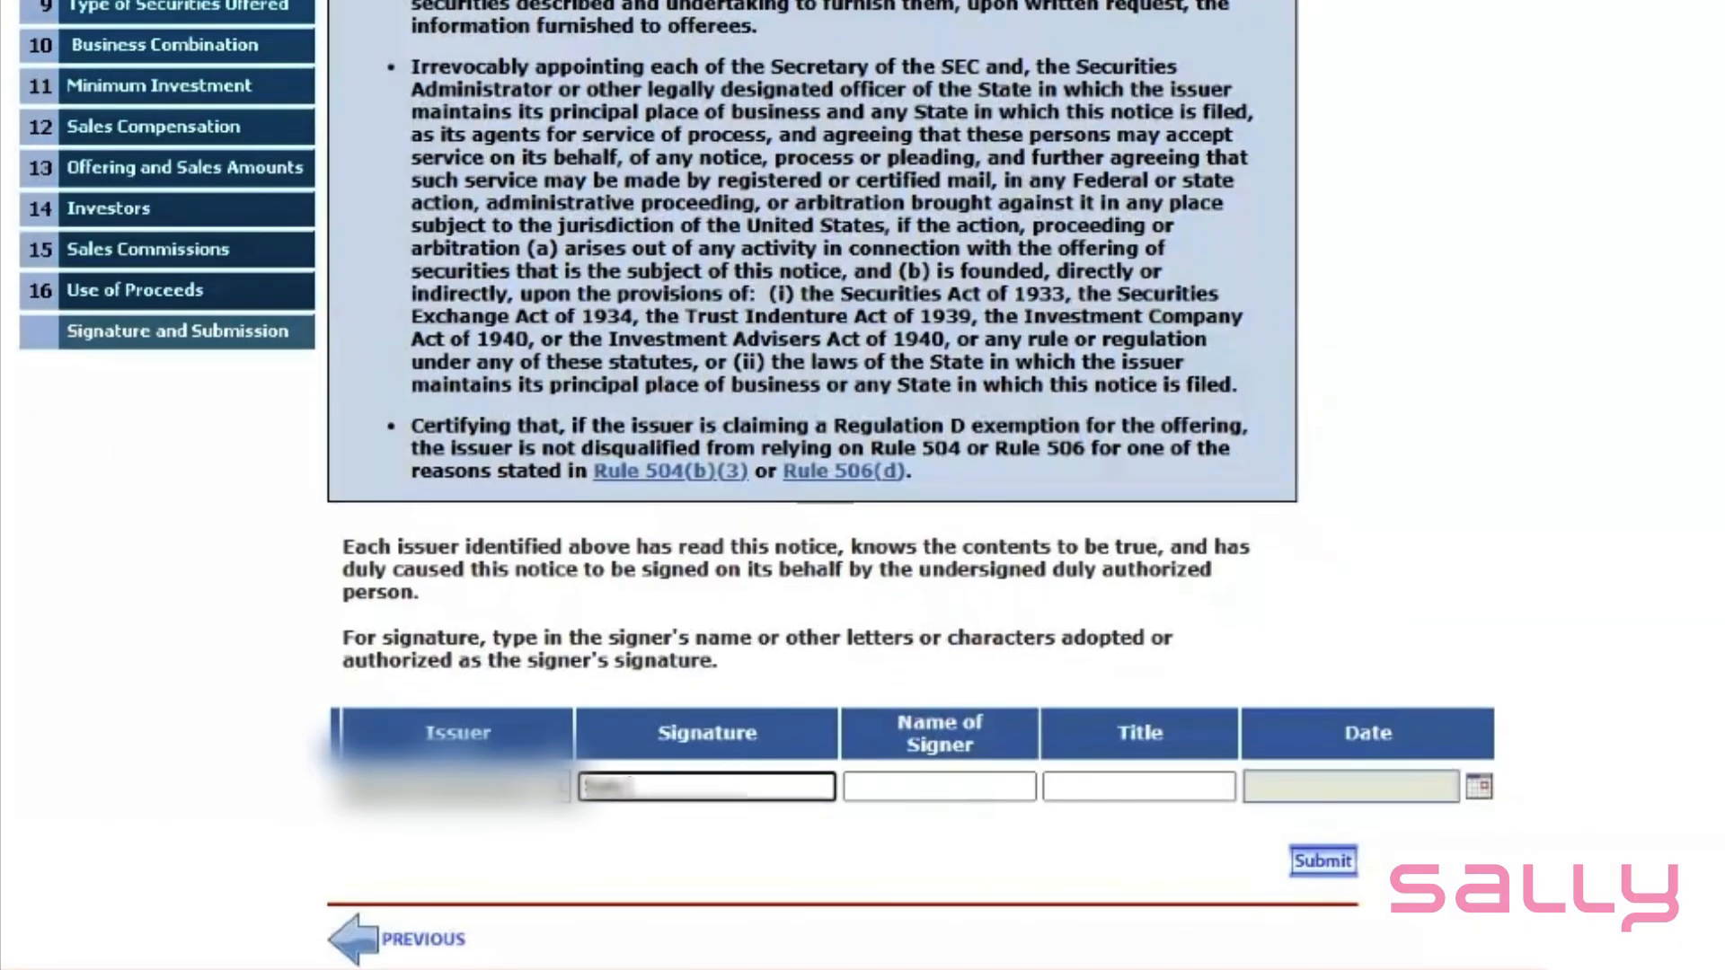
pyautogui.click(939, 786)
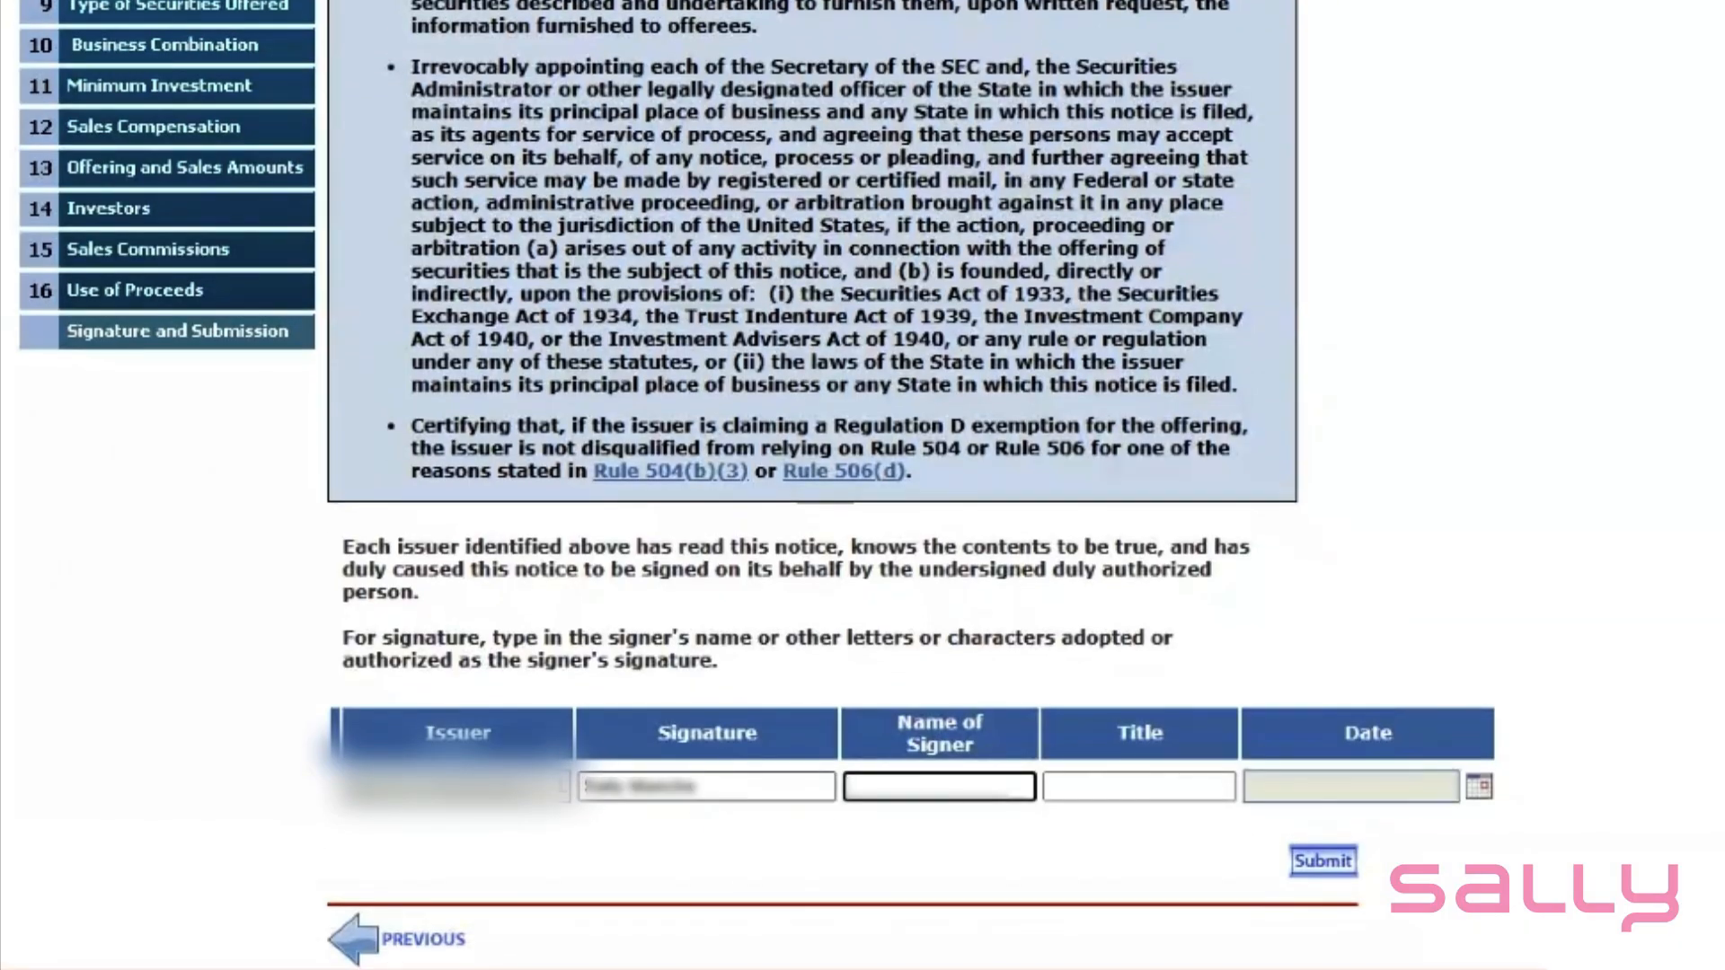
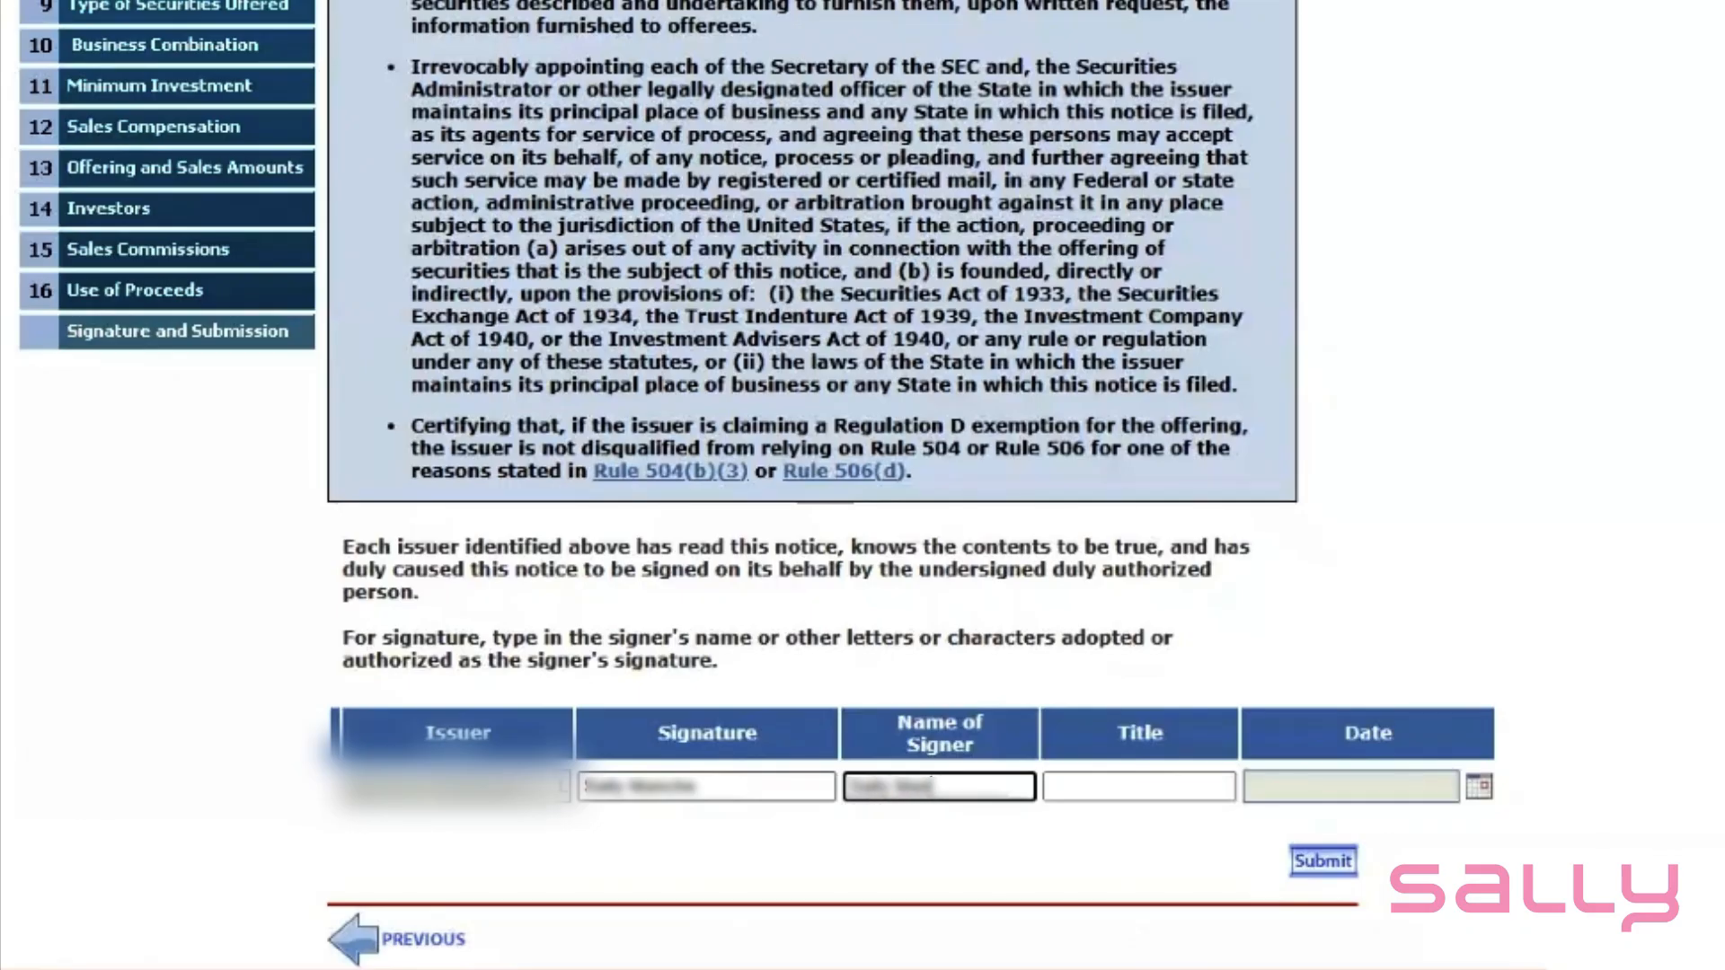
pyautogui.press('Tab')
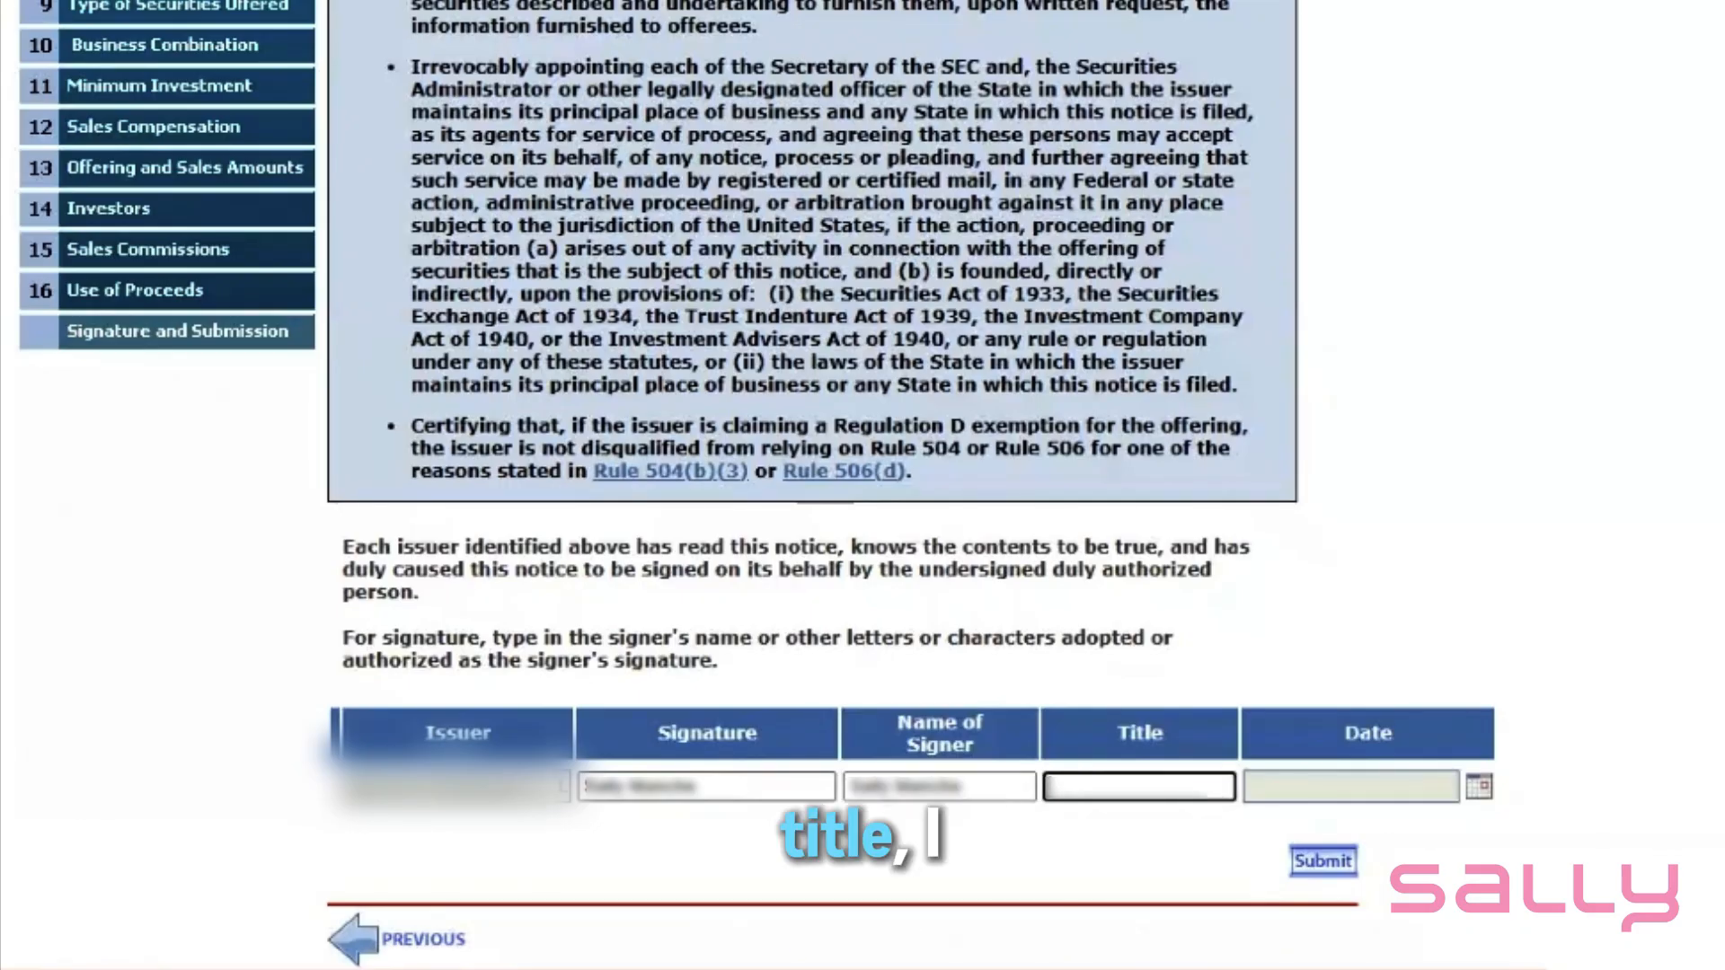
pyautogui.write('CEO')
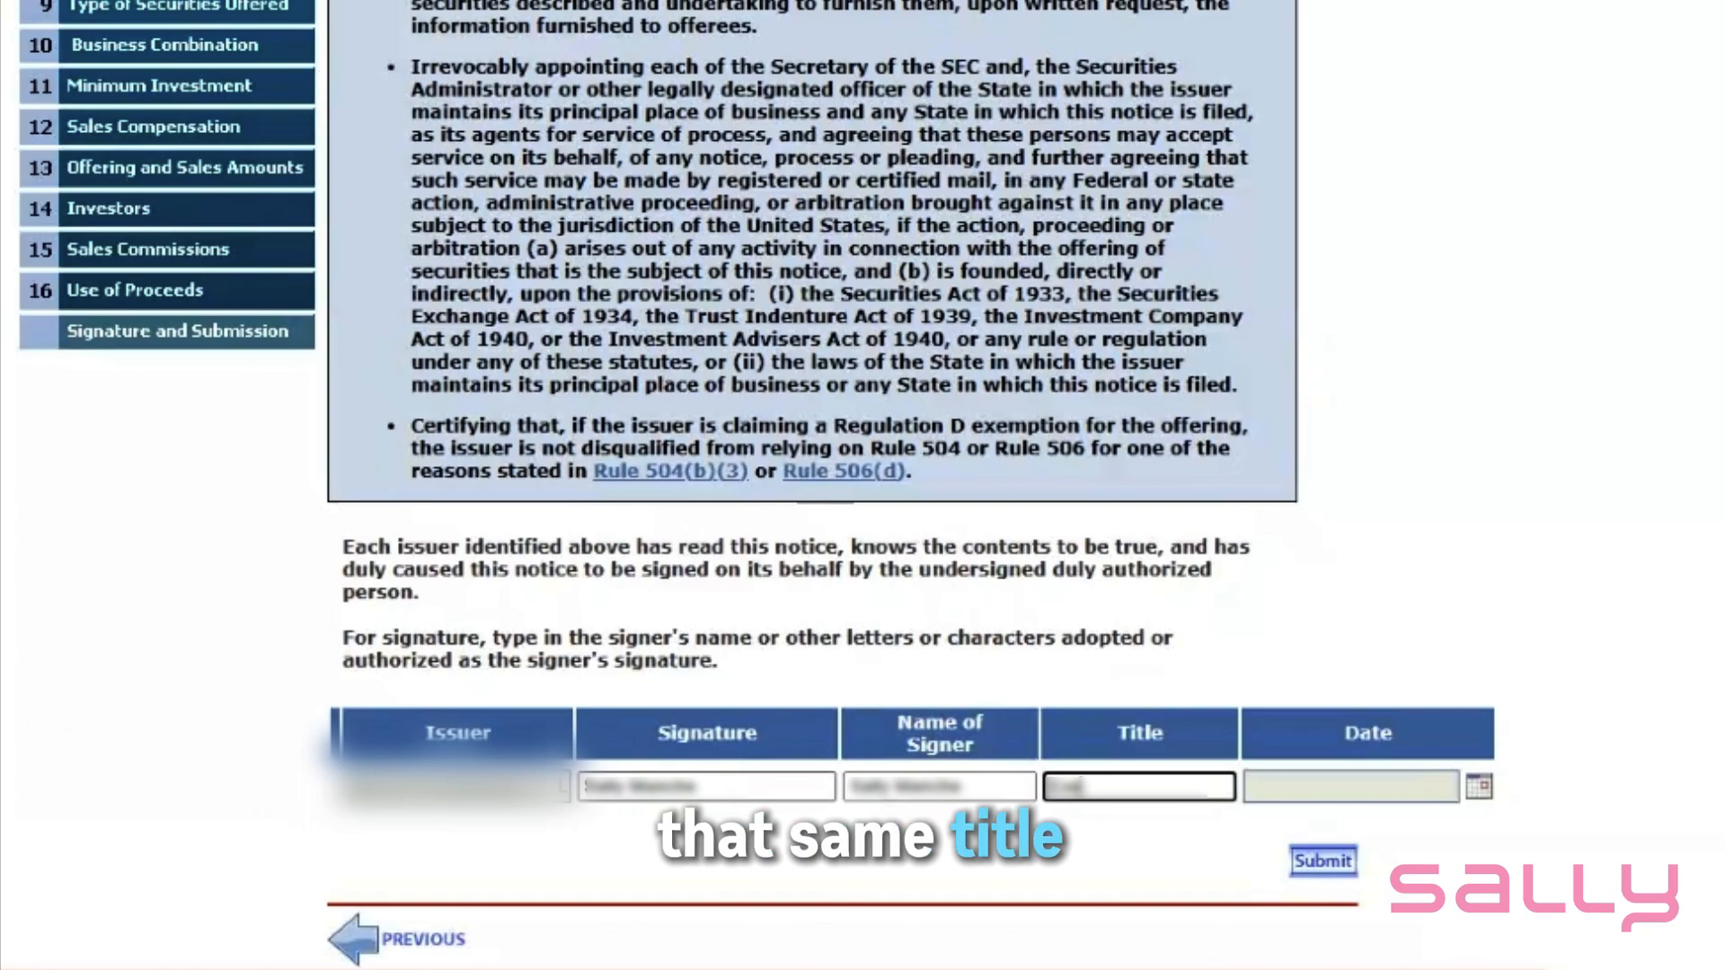
pyautogui.click(1255, 893)
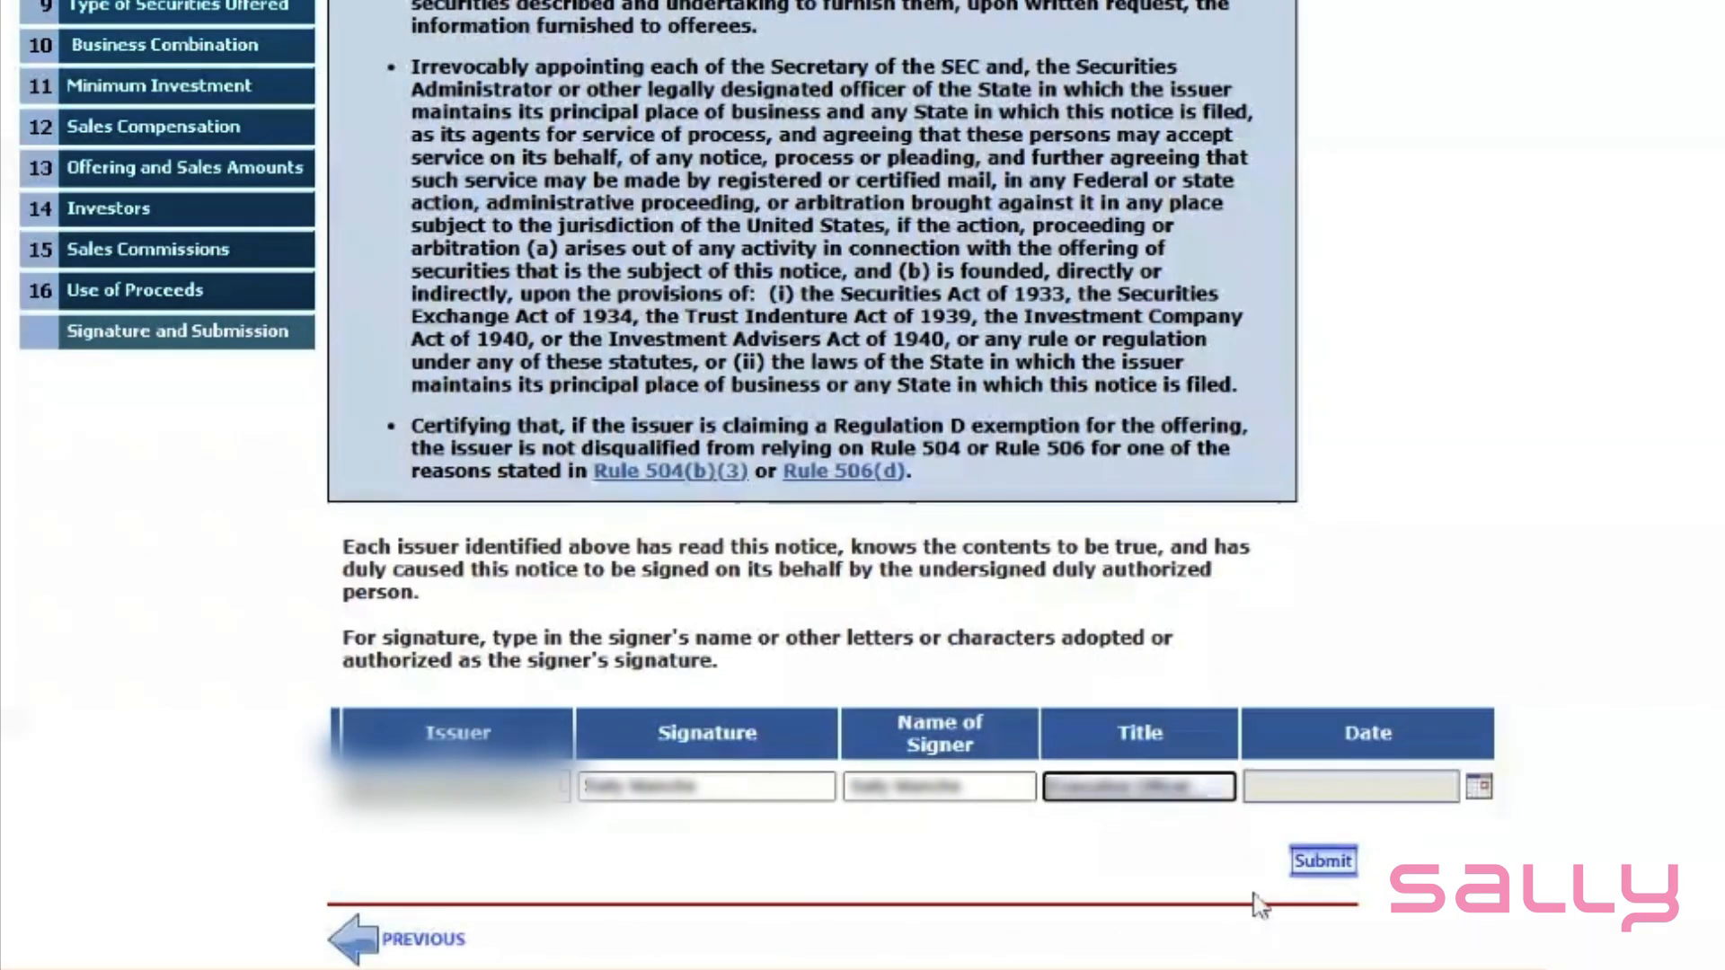
# - Date the signature October 17, 2025 and submit the verified form for transmission
pyautogui.click(1486, 789)
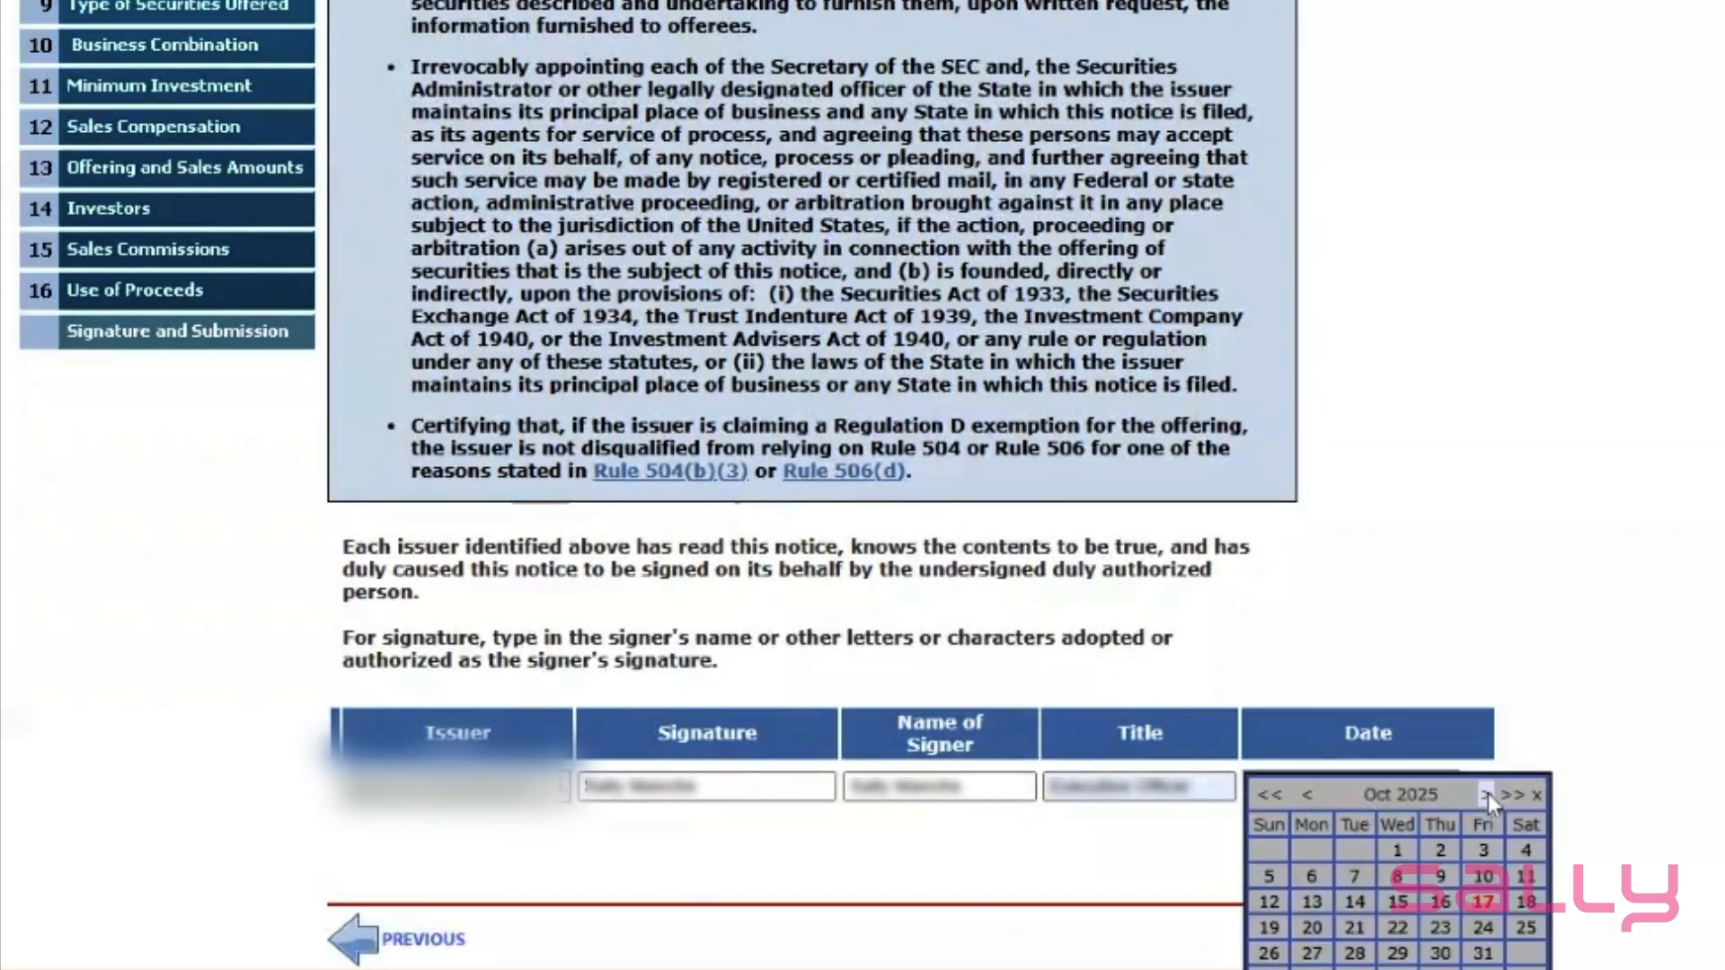
pyautogui.click(1482, 902)
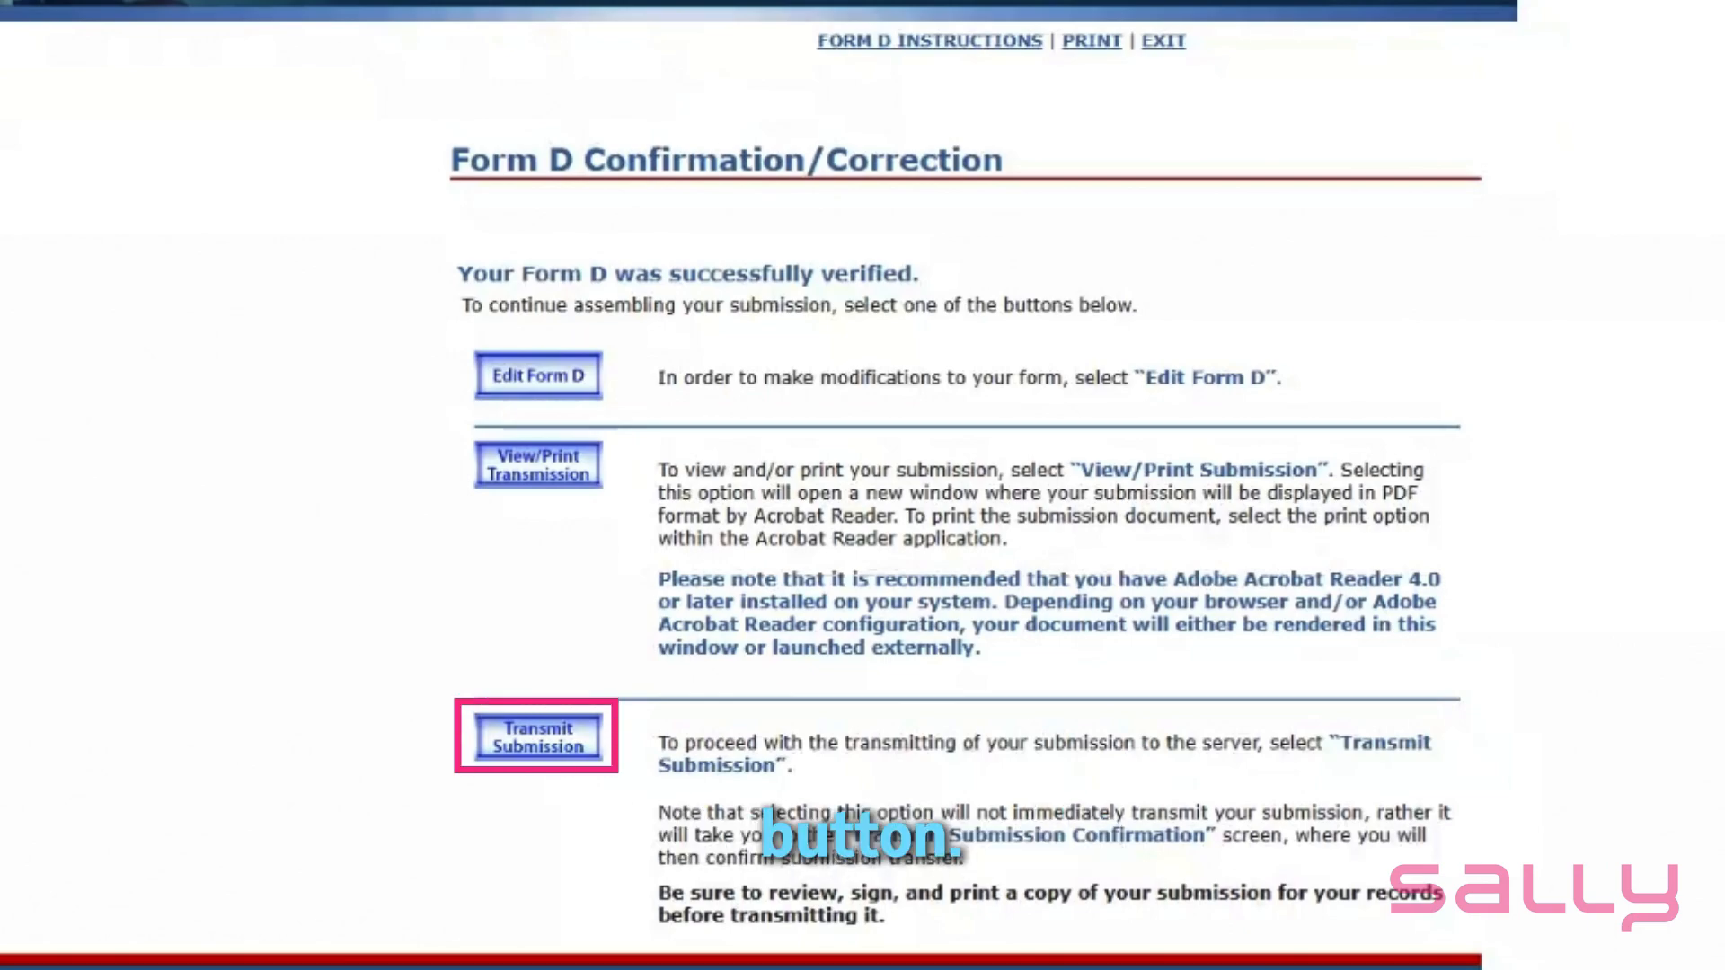
pyautogui.click(542, 749)
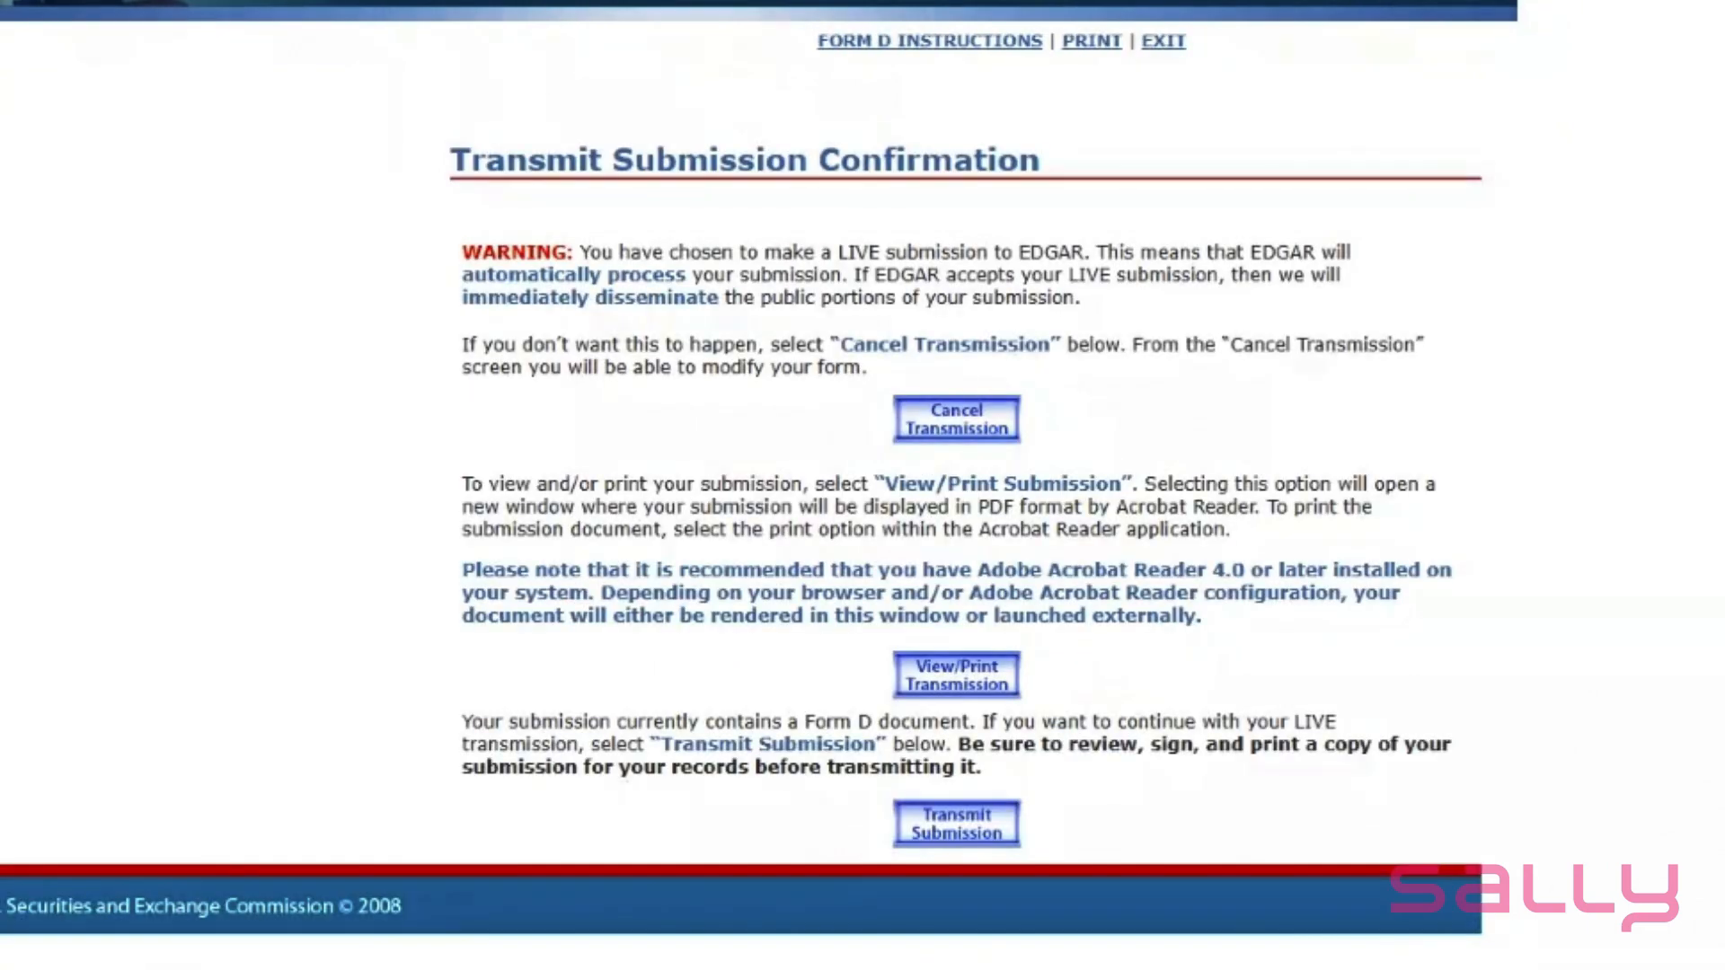